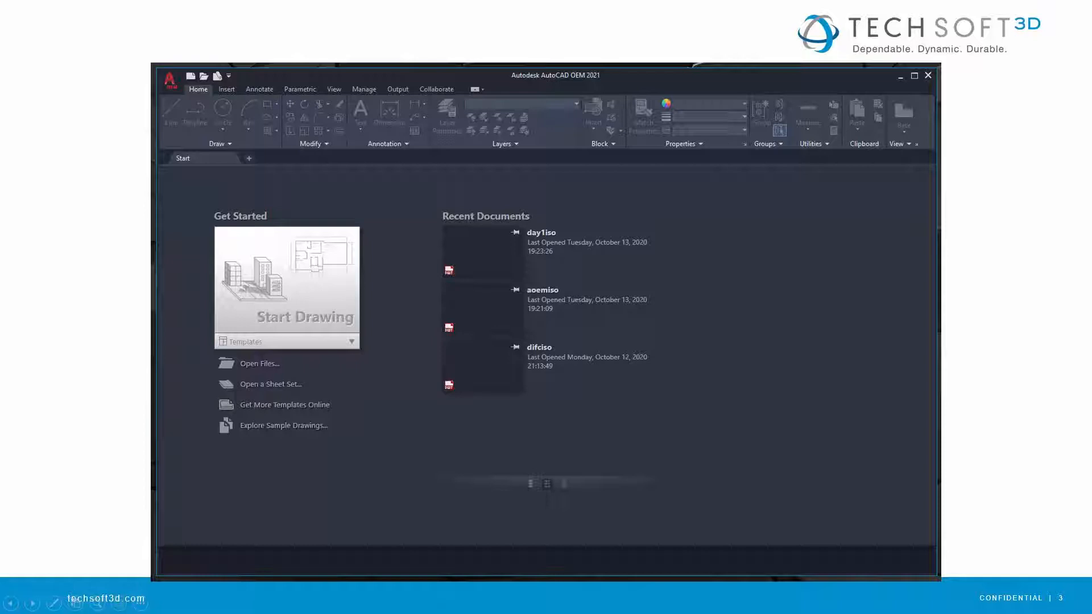
key("Right")
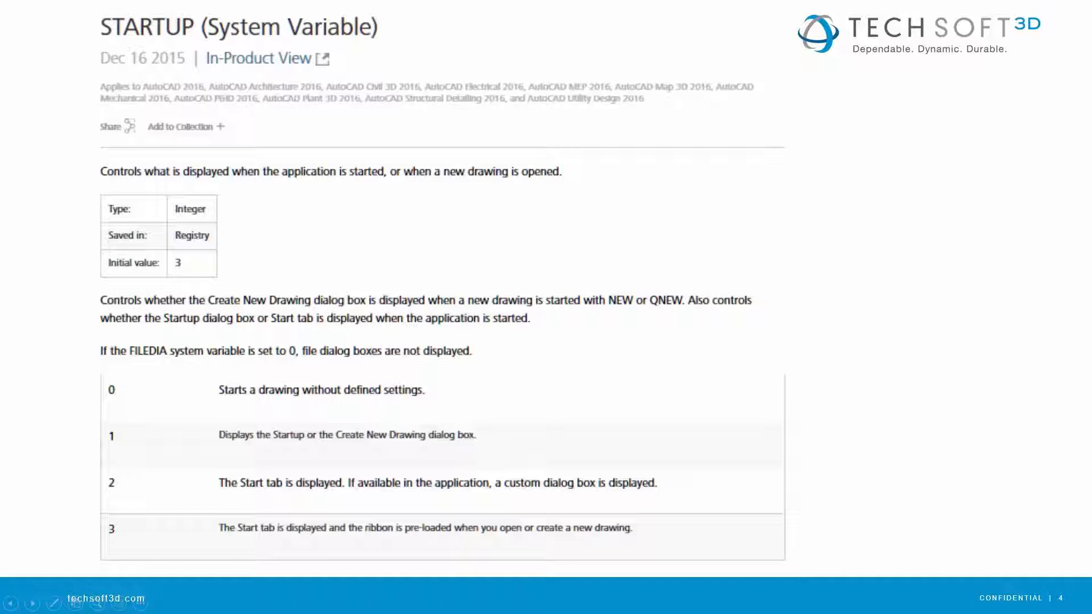
key("Right")
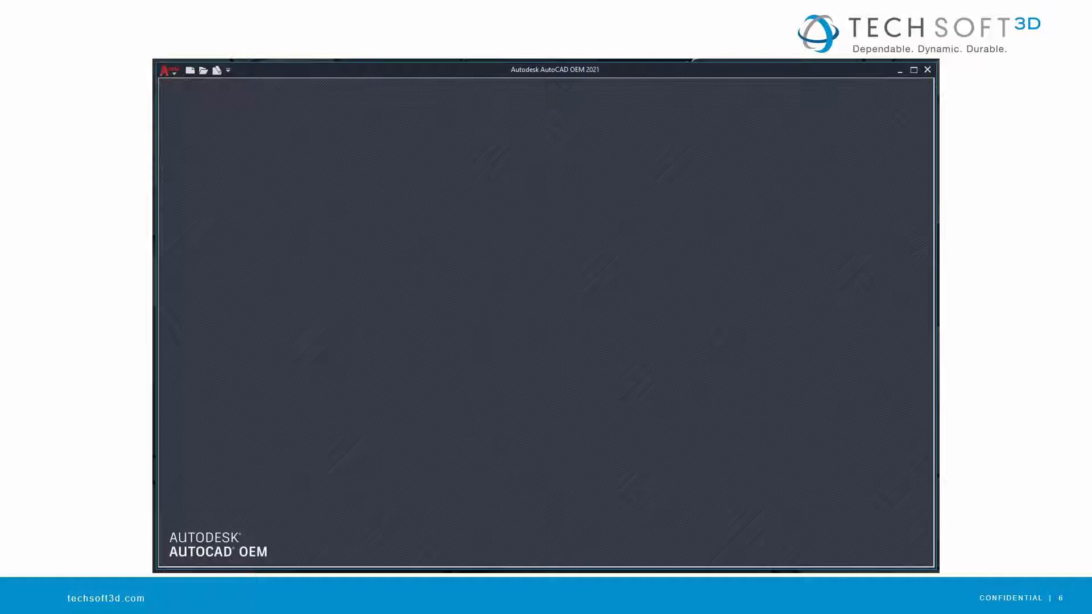
Switch to the AutoCAD OEM Make Wizard and create a new project named zero in the default projects location.
key("alt+Tab")
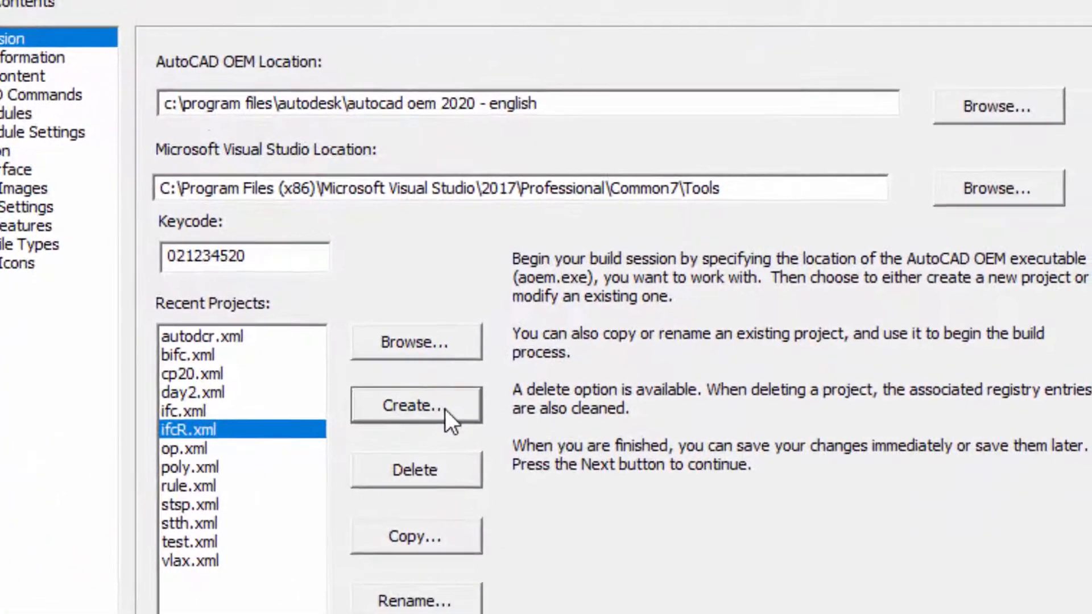
left_click(497, 340)
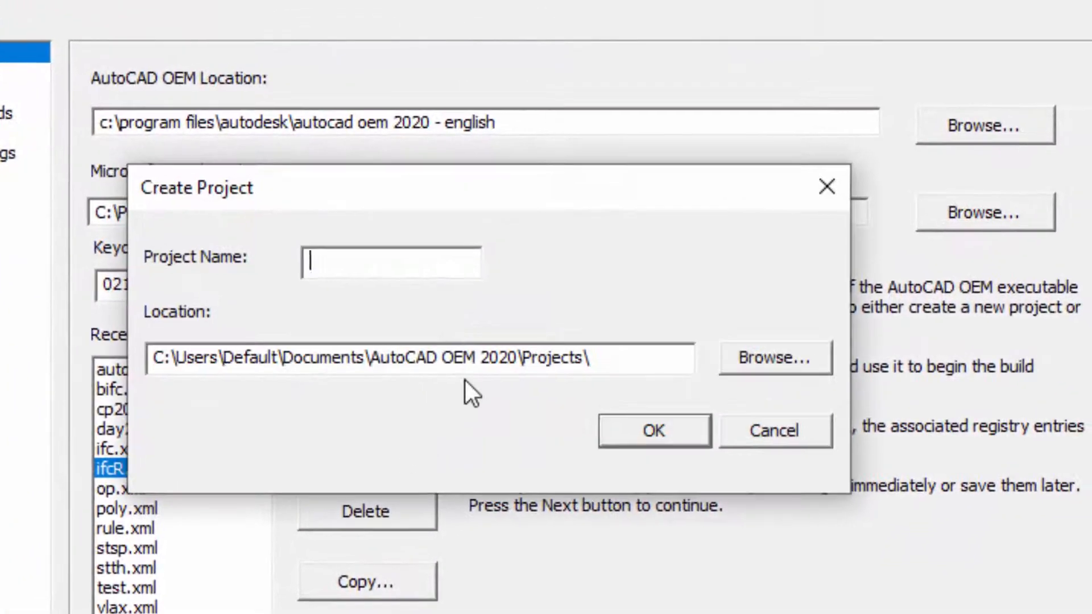
type("zero")
left_click(642, 433)
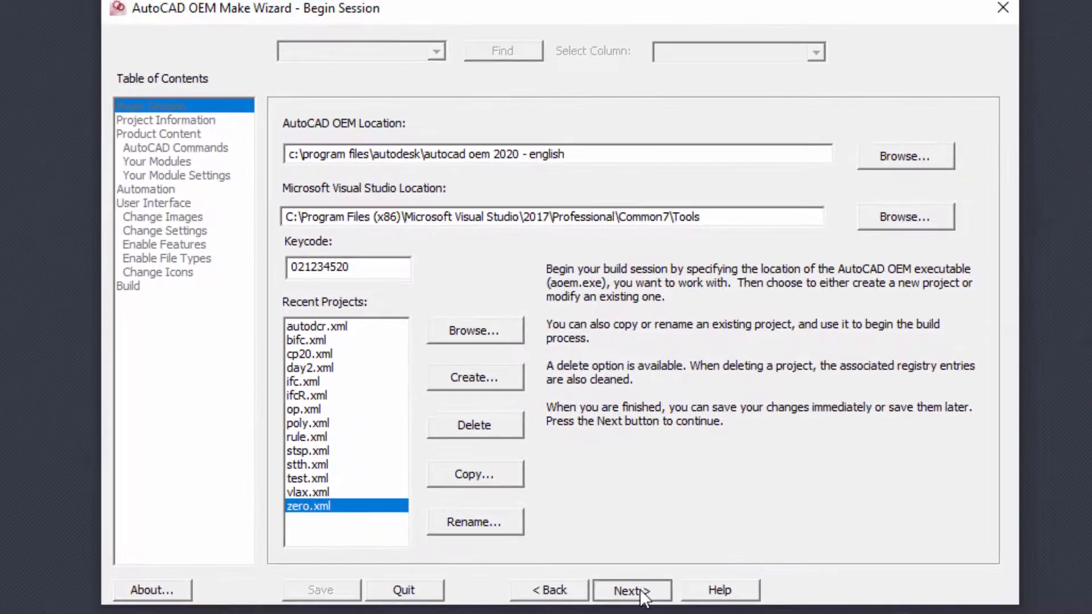
Fill in the project information with the product name ZeroCAD and the company name ZeroCorp.
left_click(634, 590)
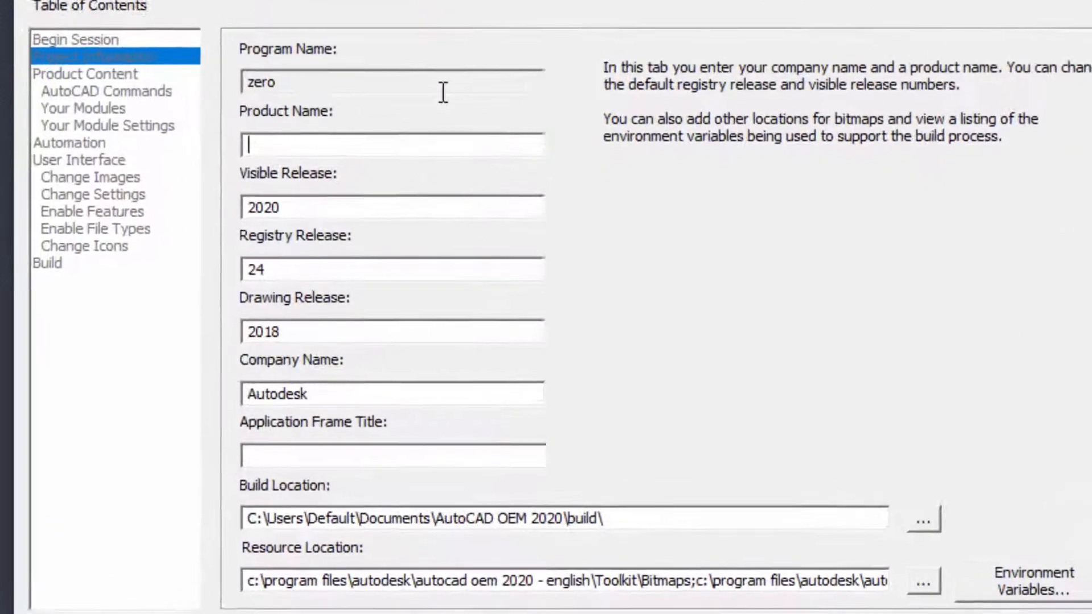
type("Zer")
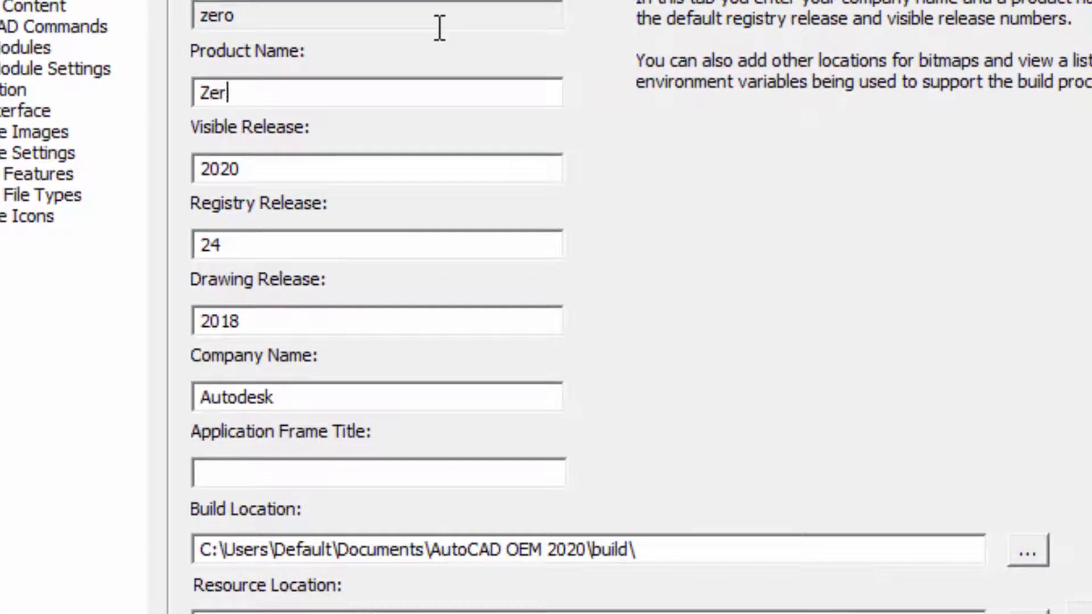
type("oCAD")
key("Tab")
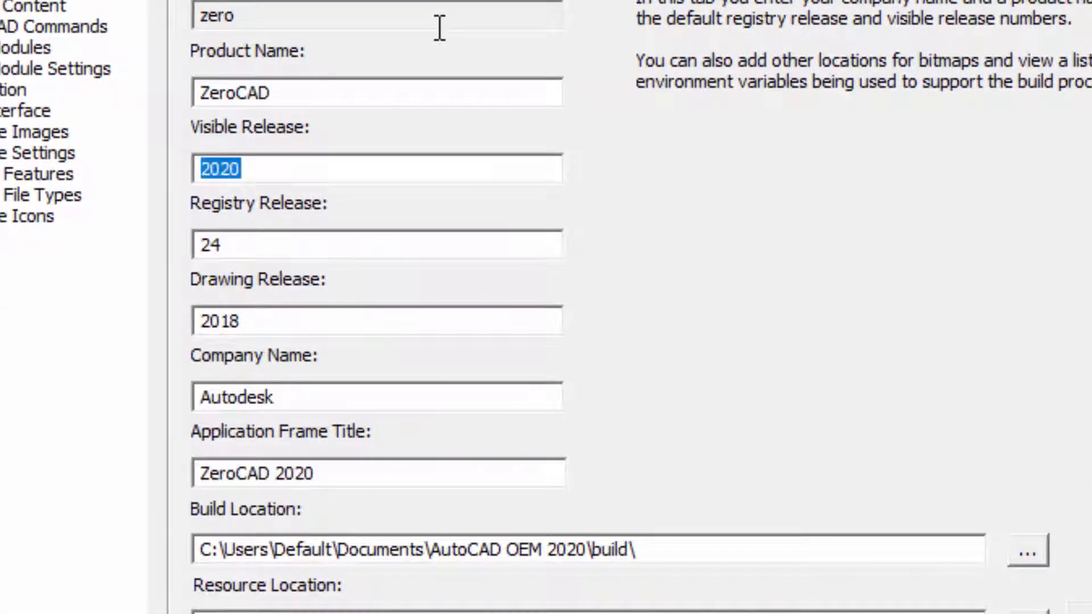
key("Tab")
key("Tab")
key("Tab")
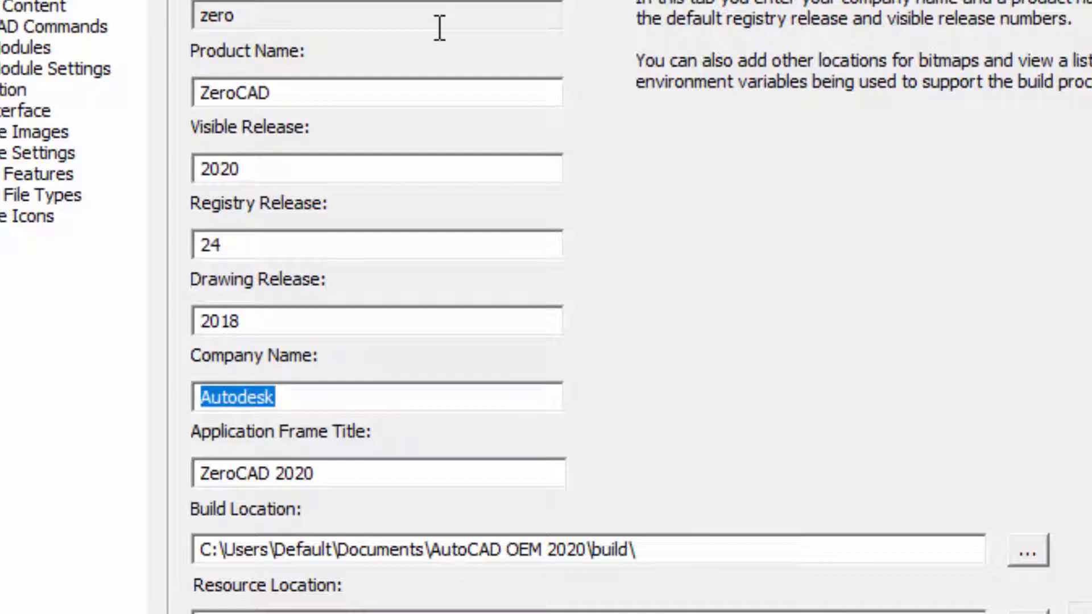
type("ZeroC")
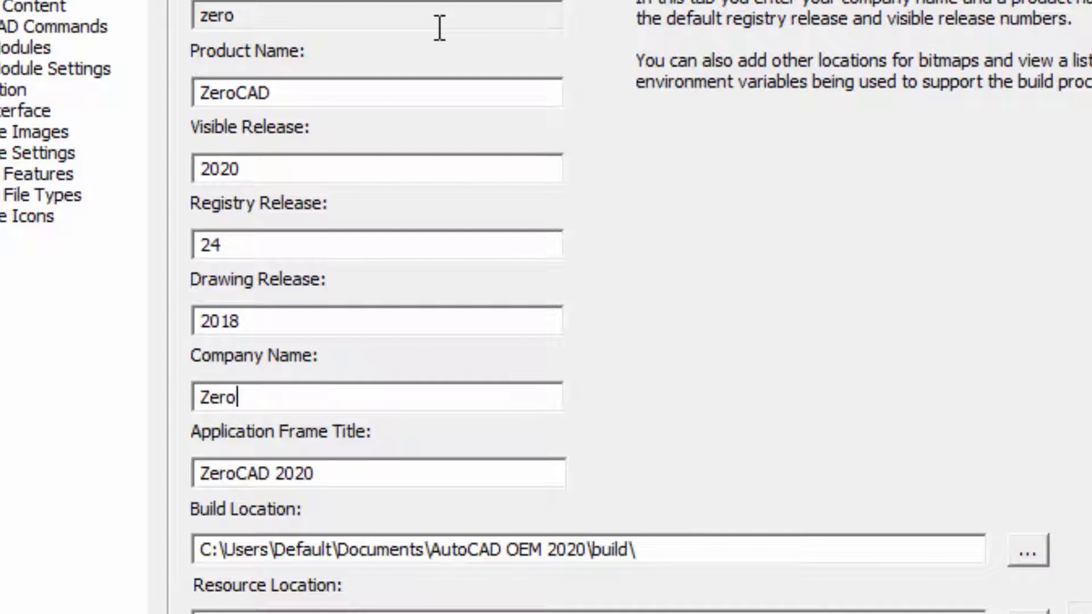
type("orp")
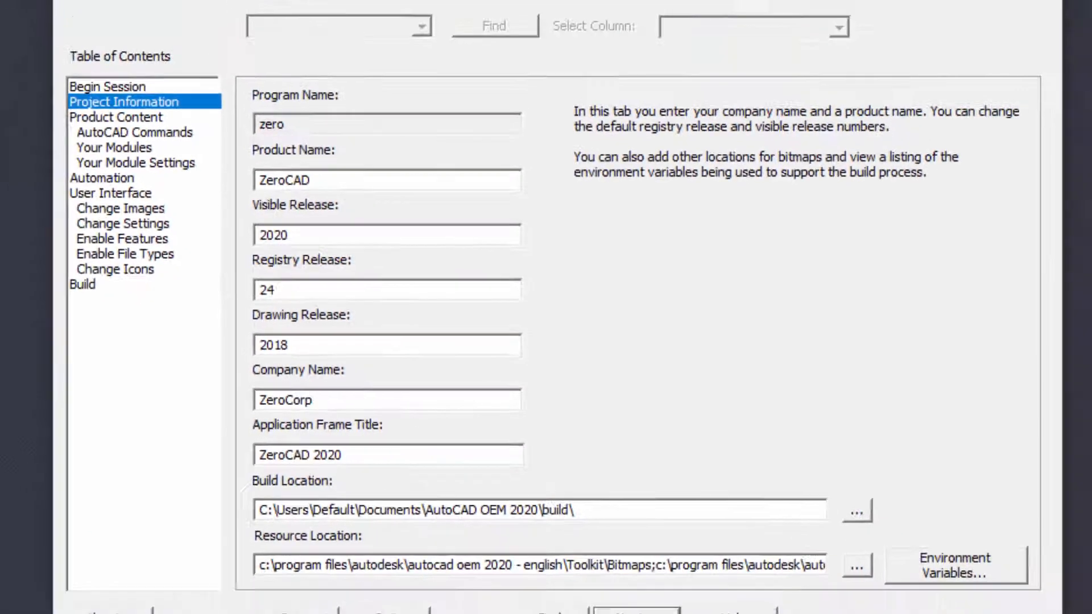
Find startmode in the AutoCAD OEM commands list, searching only the Commands column.
left_click(616, 599)
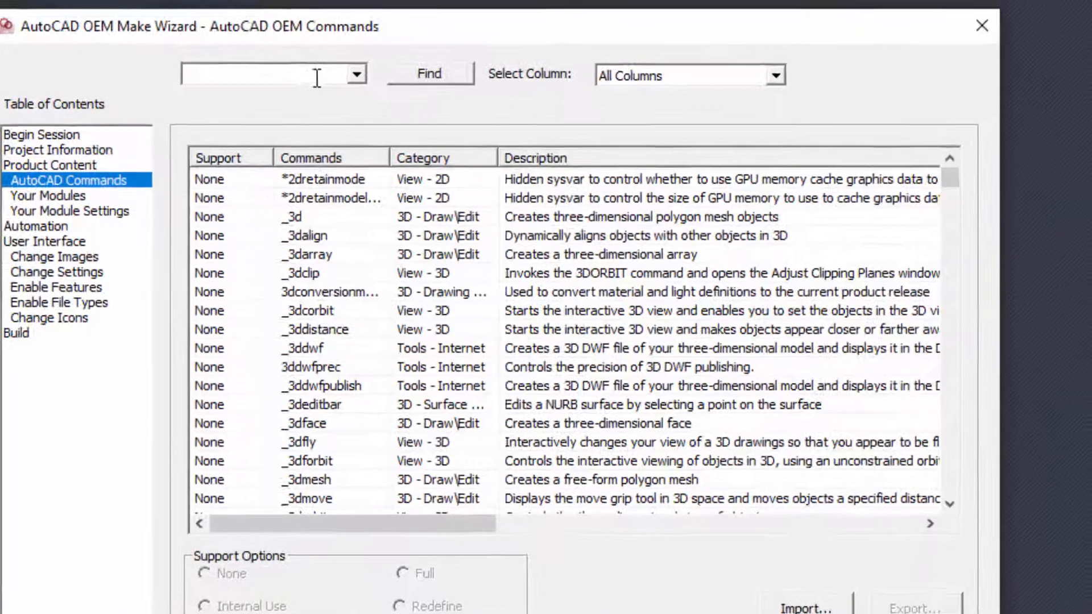
type("start")
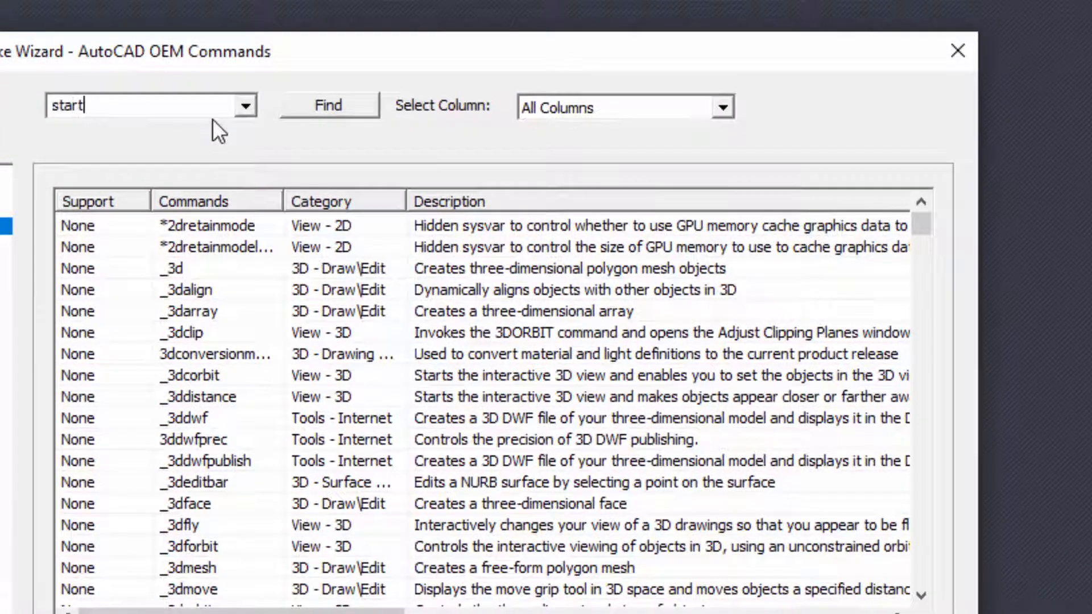
type("mode")
left_click(725, 105)
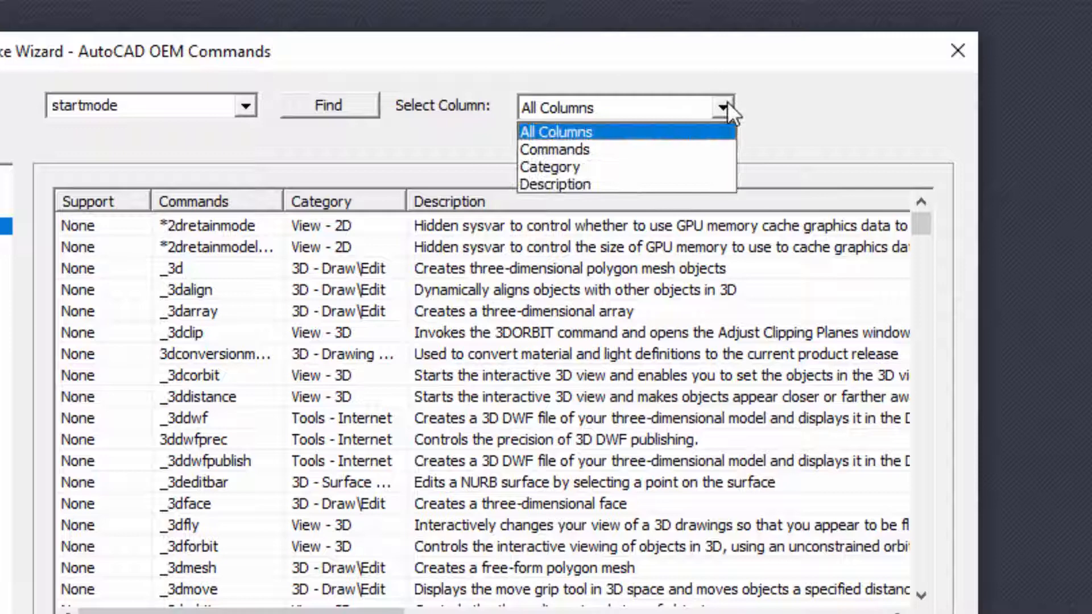
left_click(683, 148)
left_click(321, 107)
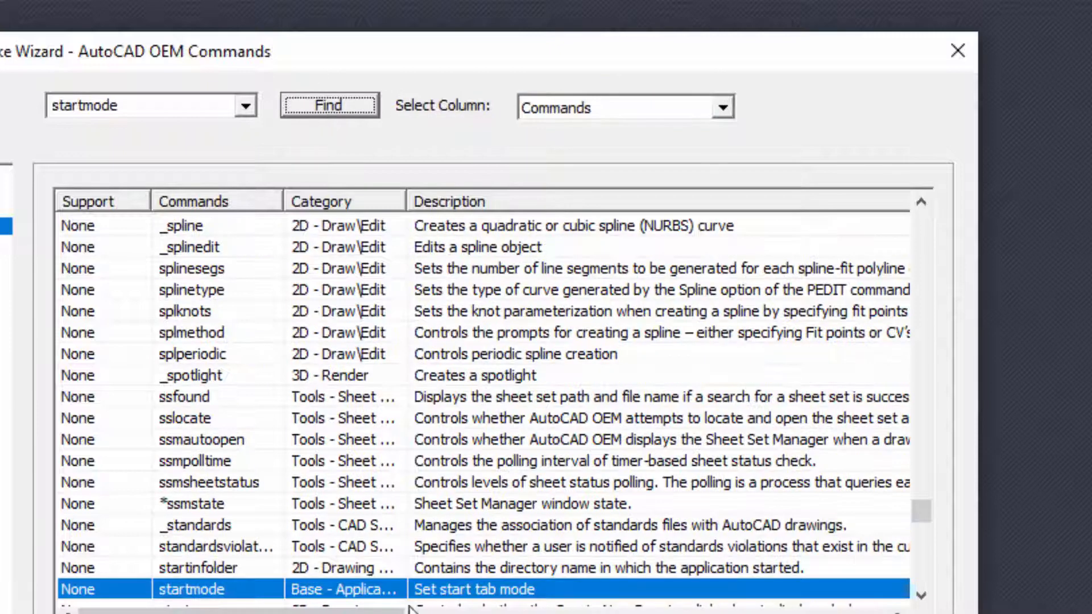
Set the support option of both startmode and startup to Internal Use and save the project.
scroll(444, 457, "down", 2)
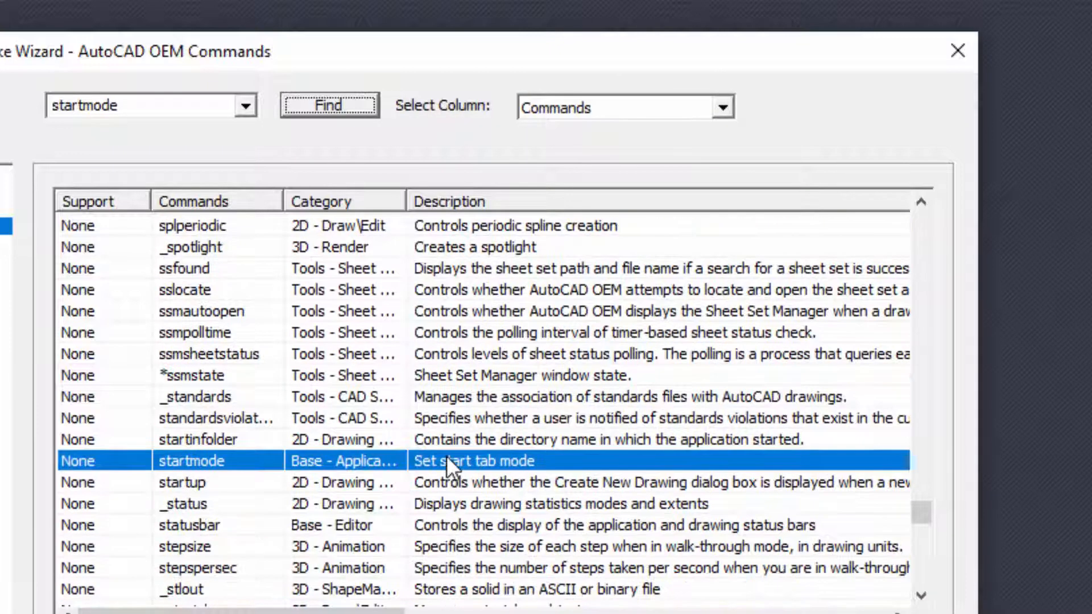
left_click(132, 480, "ctrl")
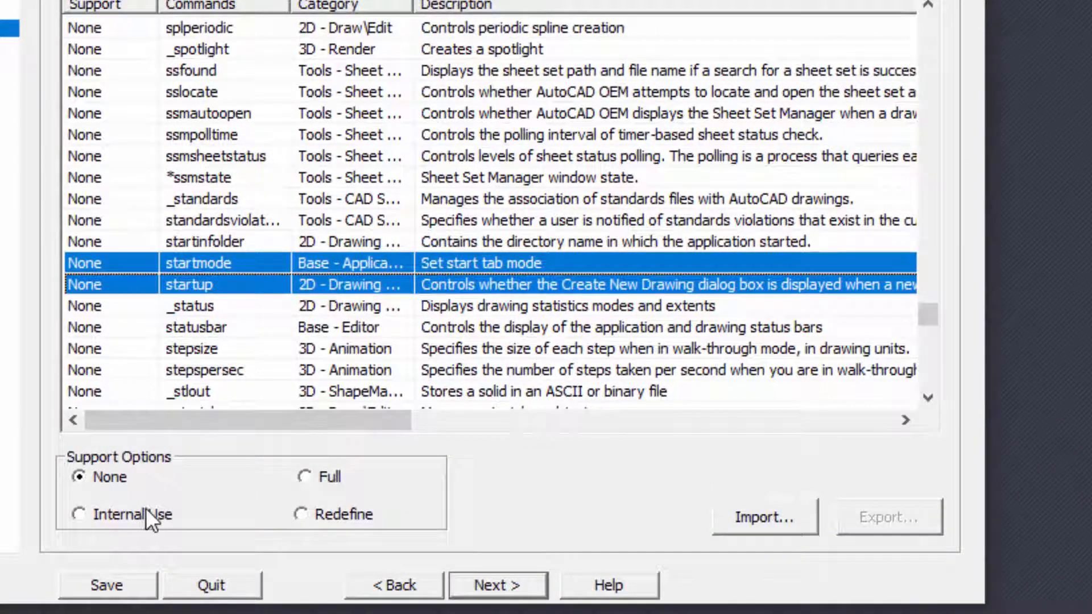
left_click(146, 511)
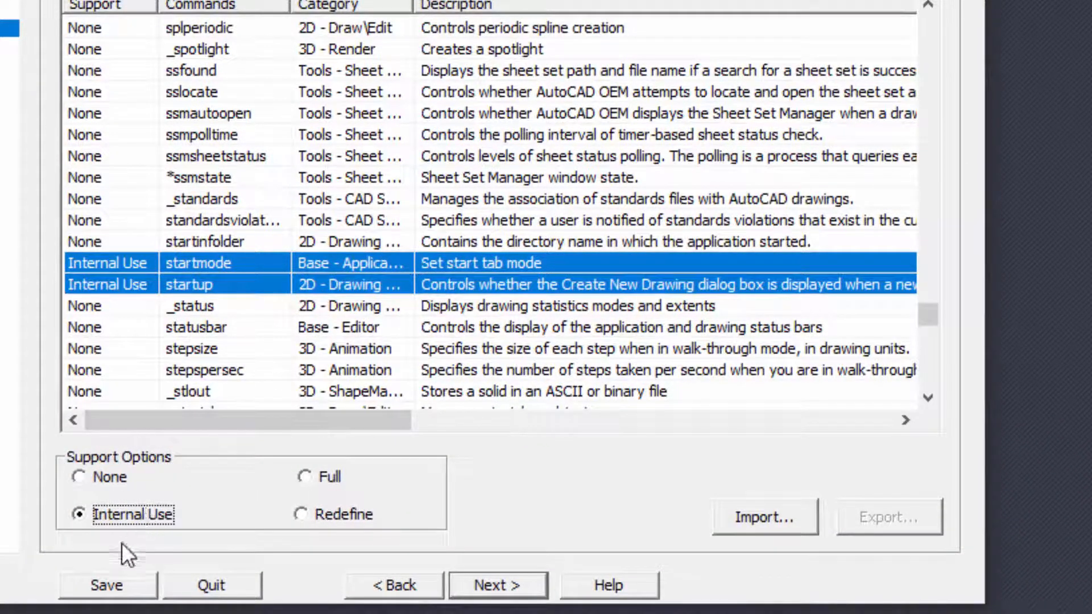
left_click(105, 585)
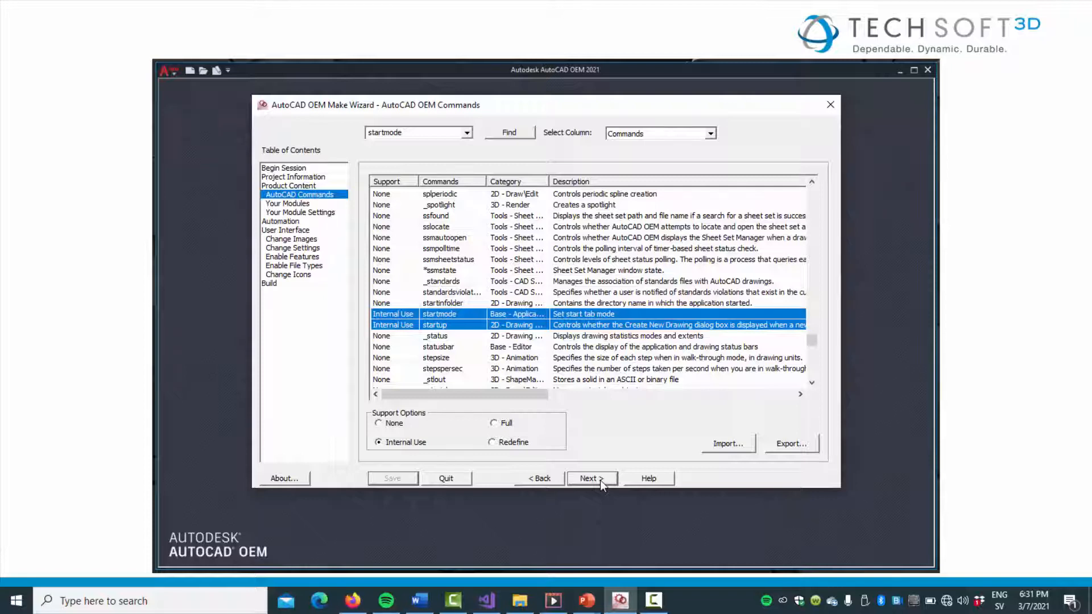
Build the complete ZeroCAD product with the Build All option.
left_click(592, 478)
left_click(411, 445)
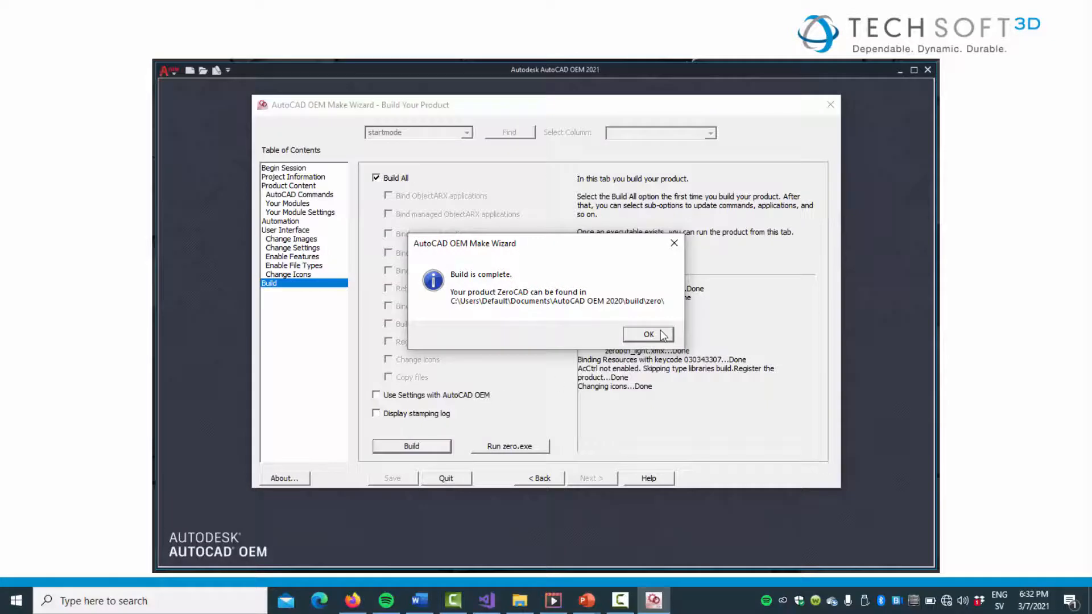
left_click(648, 334)
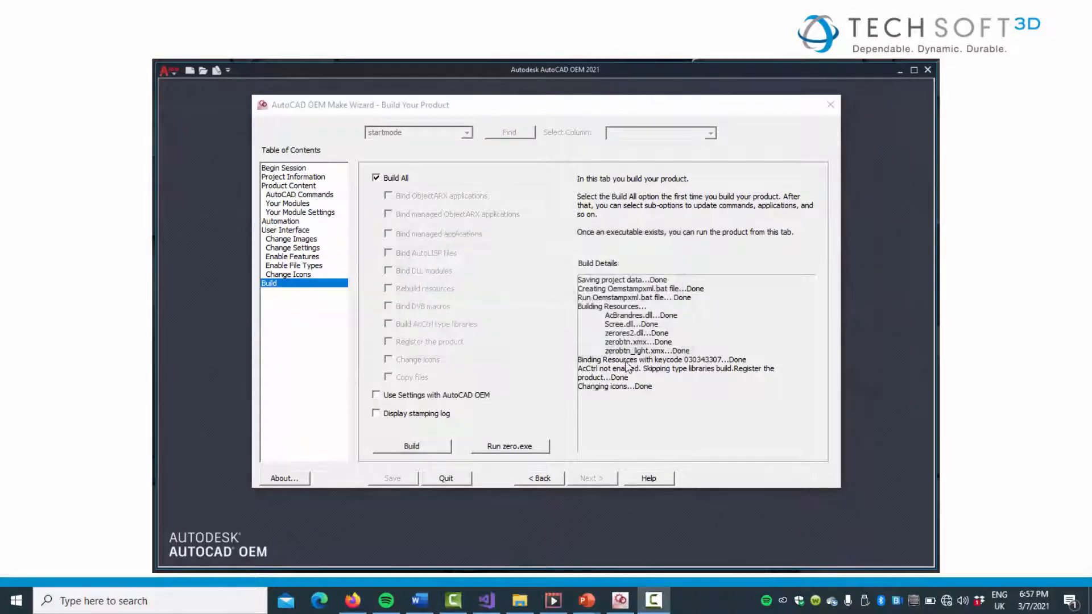
left_click(540, 379)
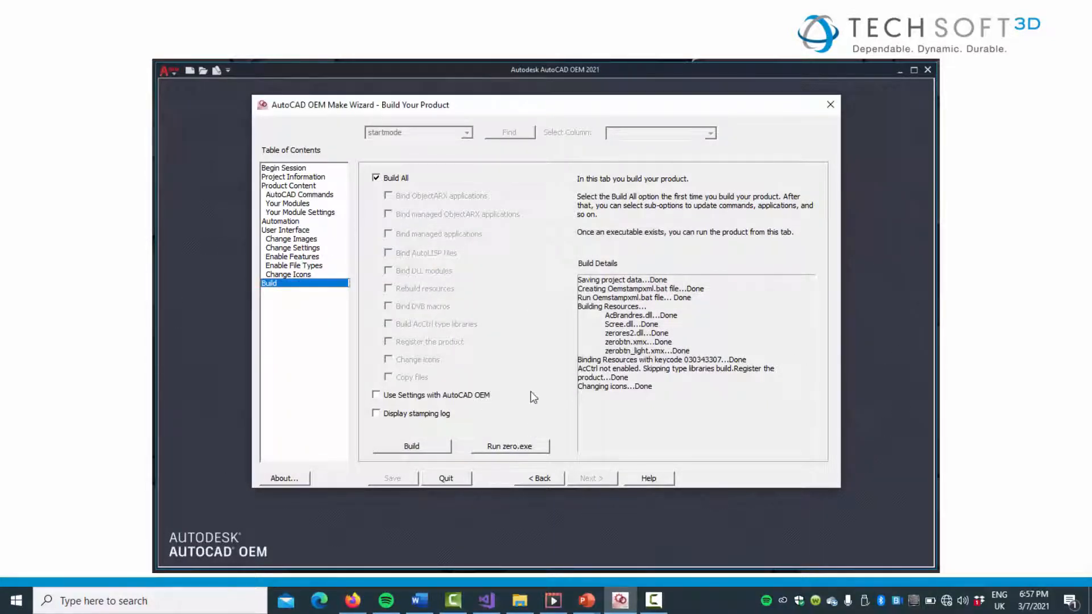
Run the built zero.exe and try the STARTMODE system variable at its command line.
left_click(507, 445)
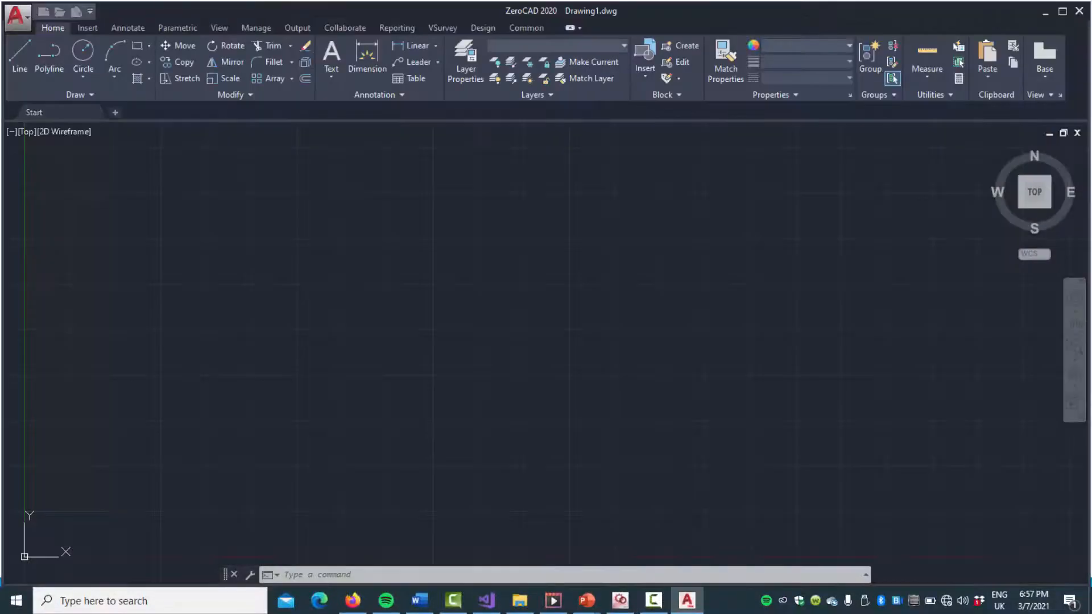
type("start")
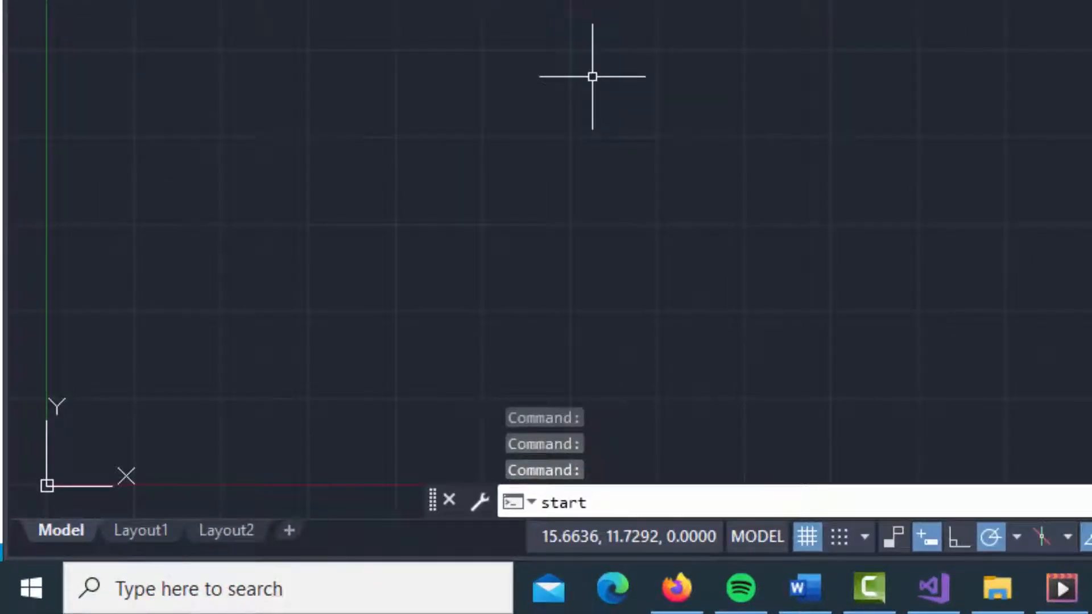
type("mode")
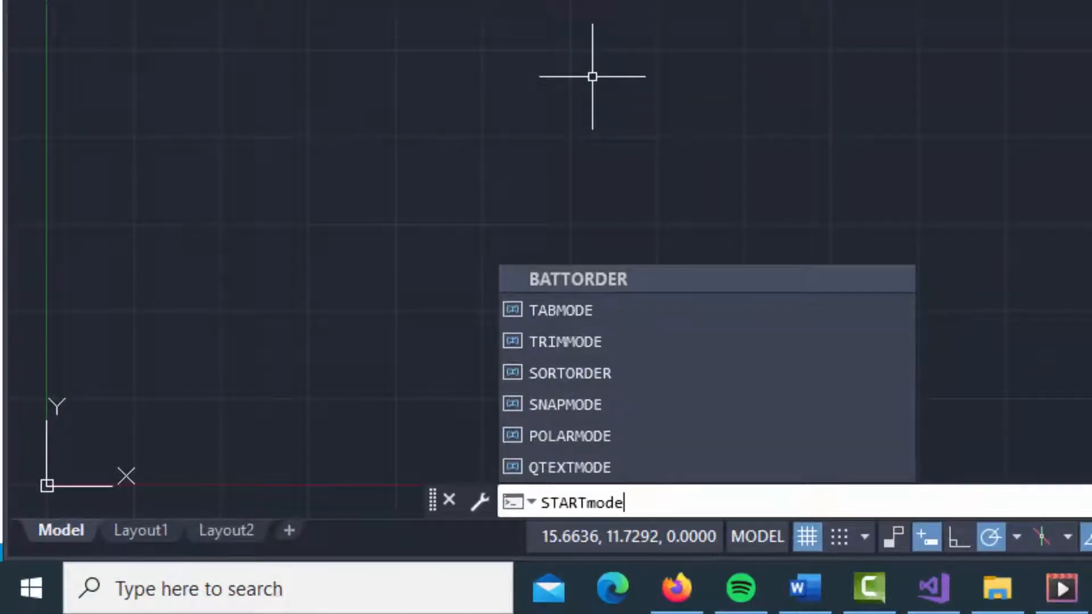
key("Return")
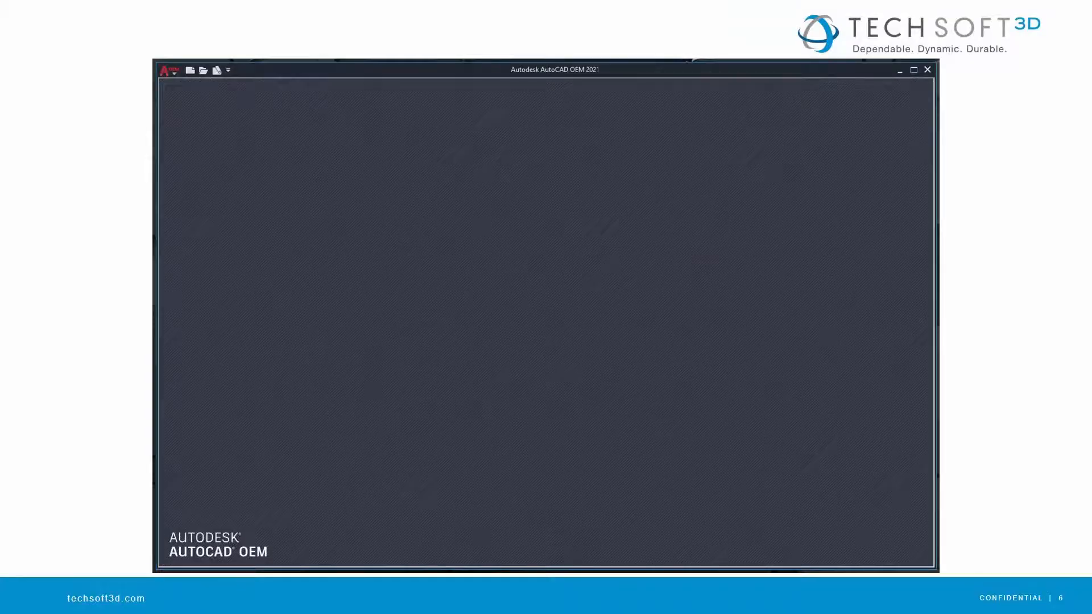
Switch to Registry Editor and open the Variables key under HKEY_LOCAL_MACHINE\SOFTWARE\ZeroCorp\ZeroCAD\R24\zero-3001:409.
key("alt+Tab")
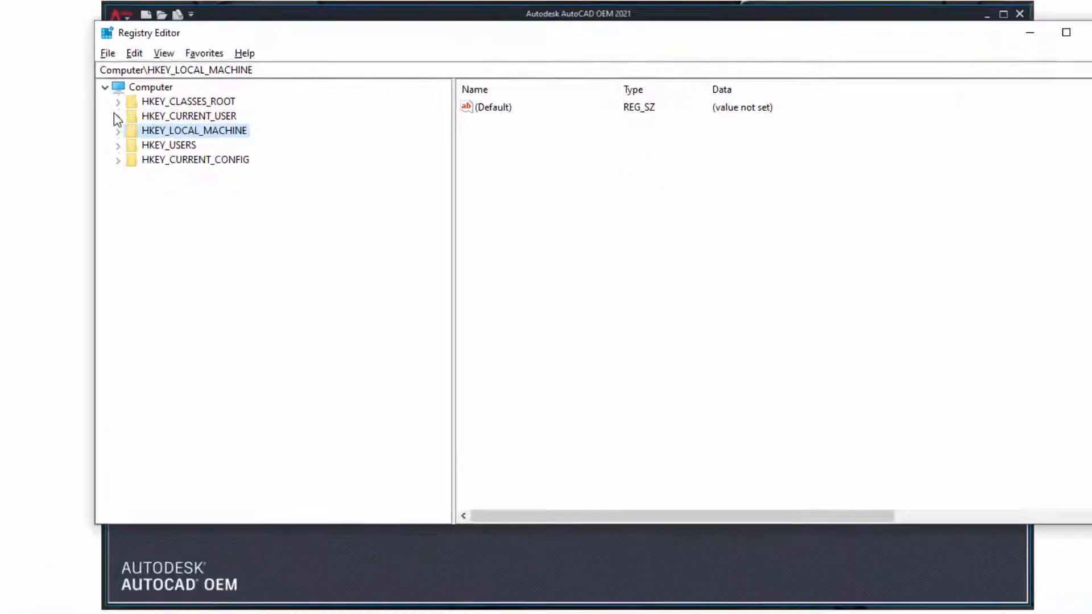
left_click(117, 131)
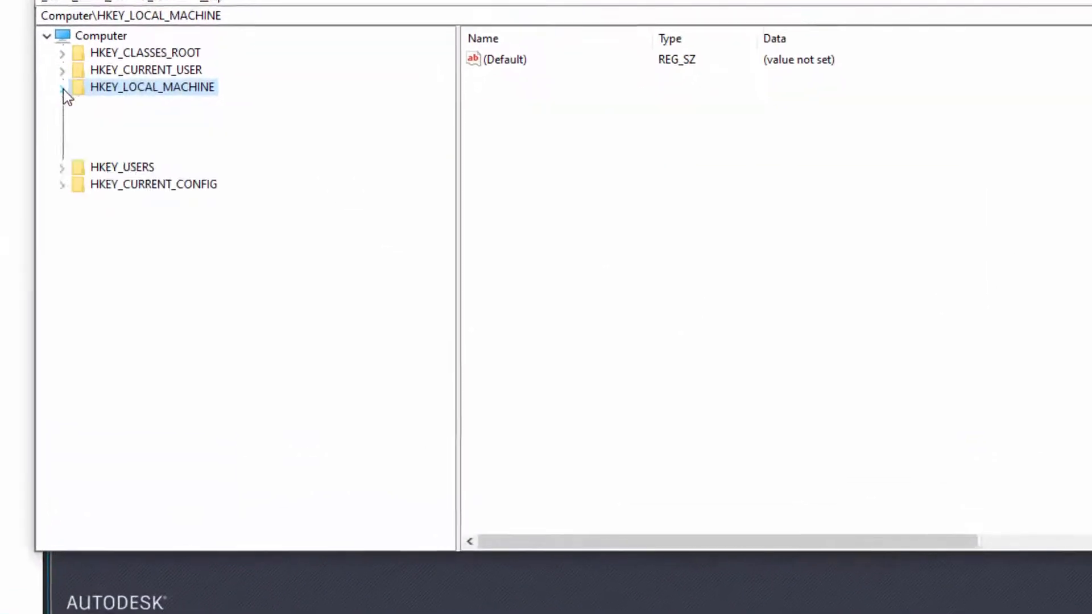
left_click(130, 203)
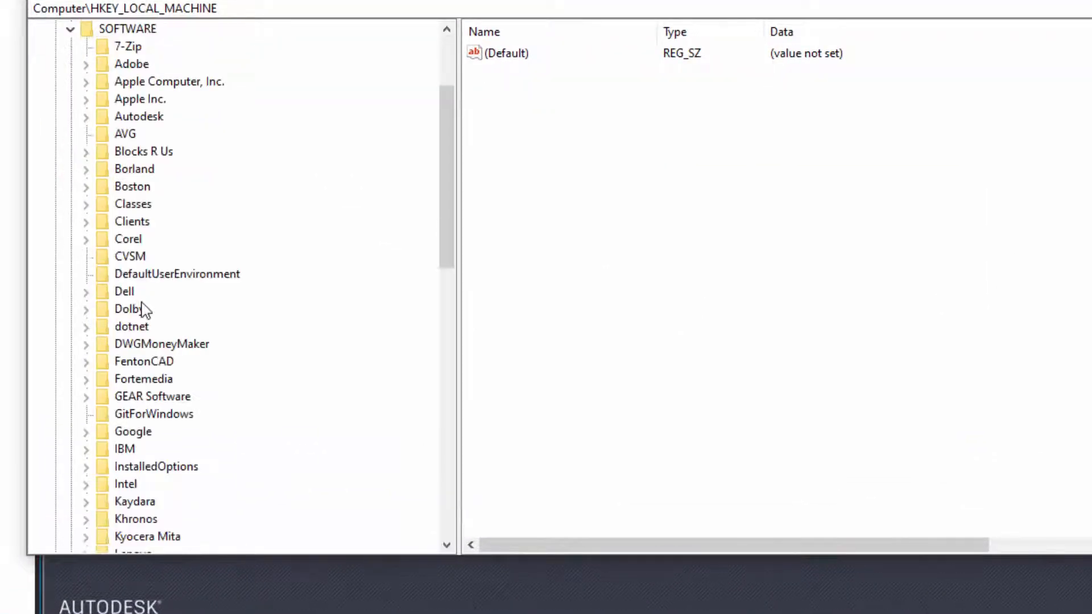
scroll(125, 343, "down", 16)
left_click(86, 484)
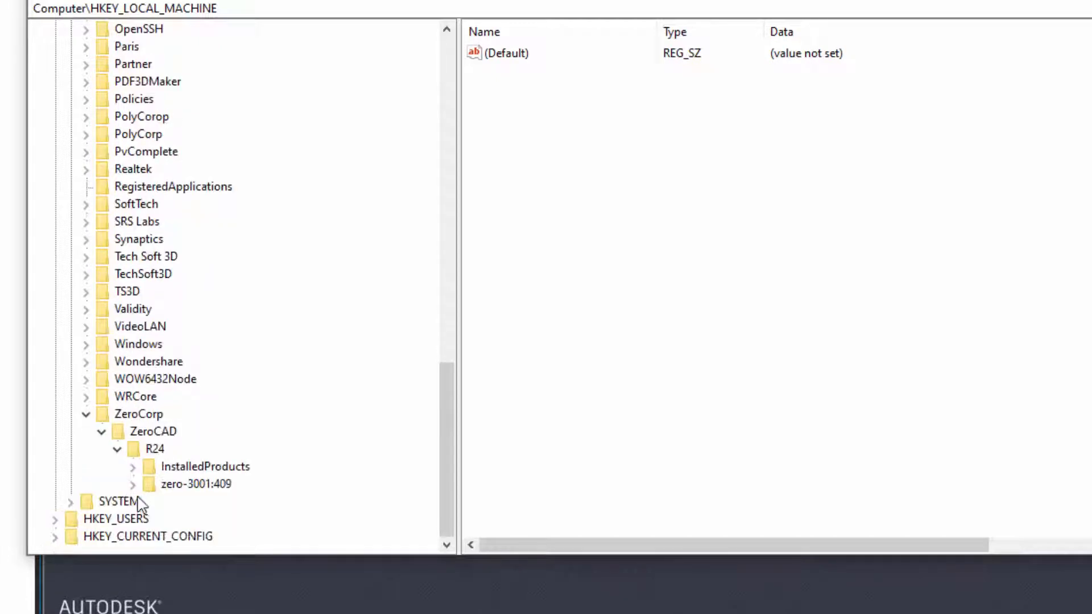
left_click(133, 483)
scroll(141, 476, "down", 8)
left_click(196, 398)
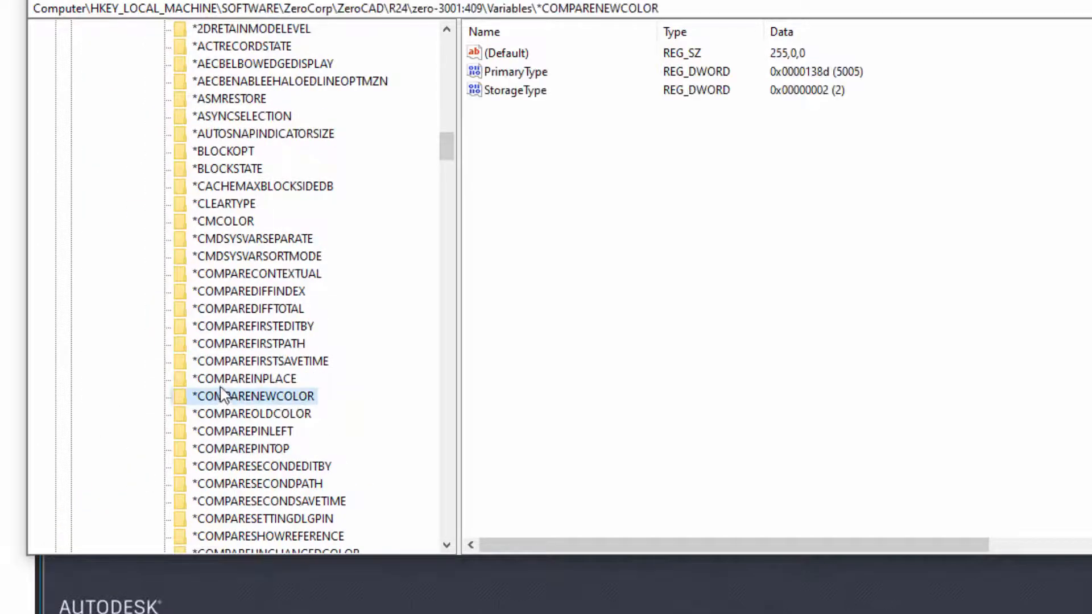
Export the STARTMODE key under Variables to startMode.reg in the Zero Document State folder, replacing the existing file.
type("safemode")
scroll(301, 418, "down", 9)
scroll(296, 421, "down", 3)
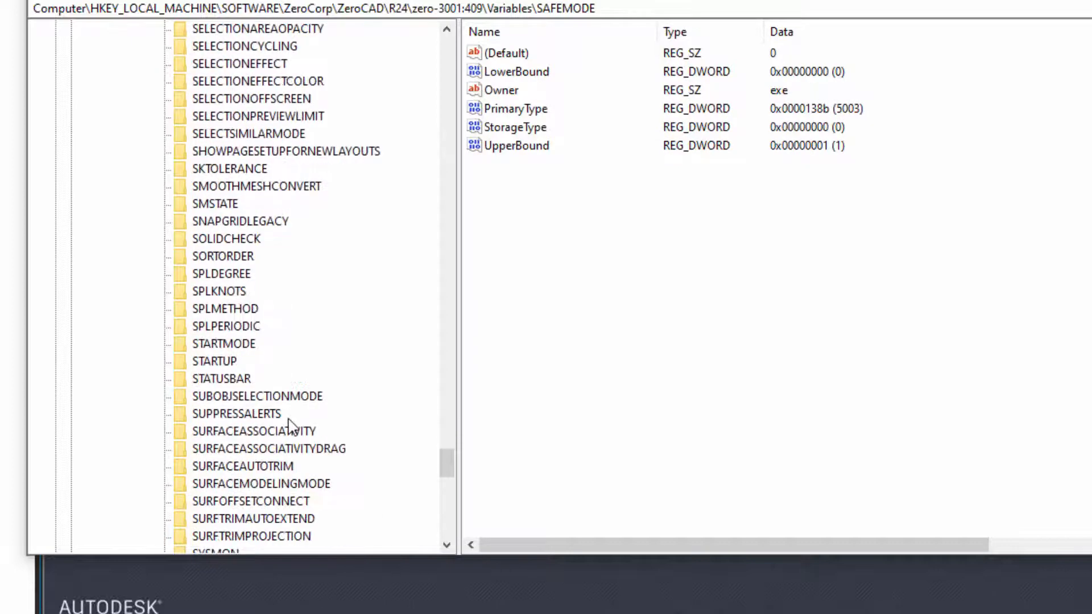
left_click(227, 344)
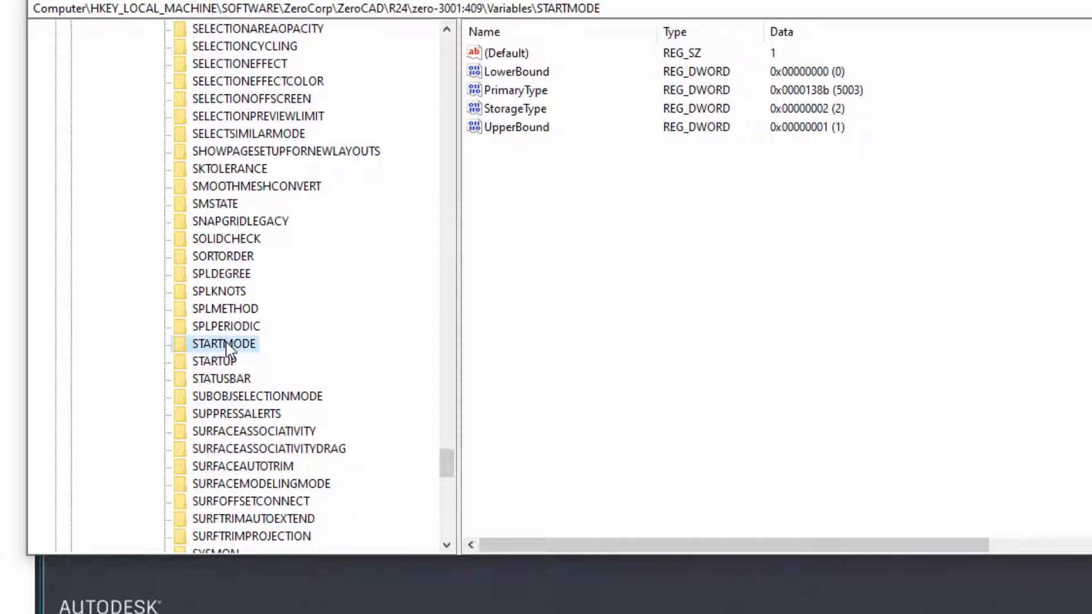
right_click(229, 344)
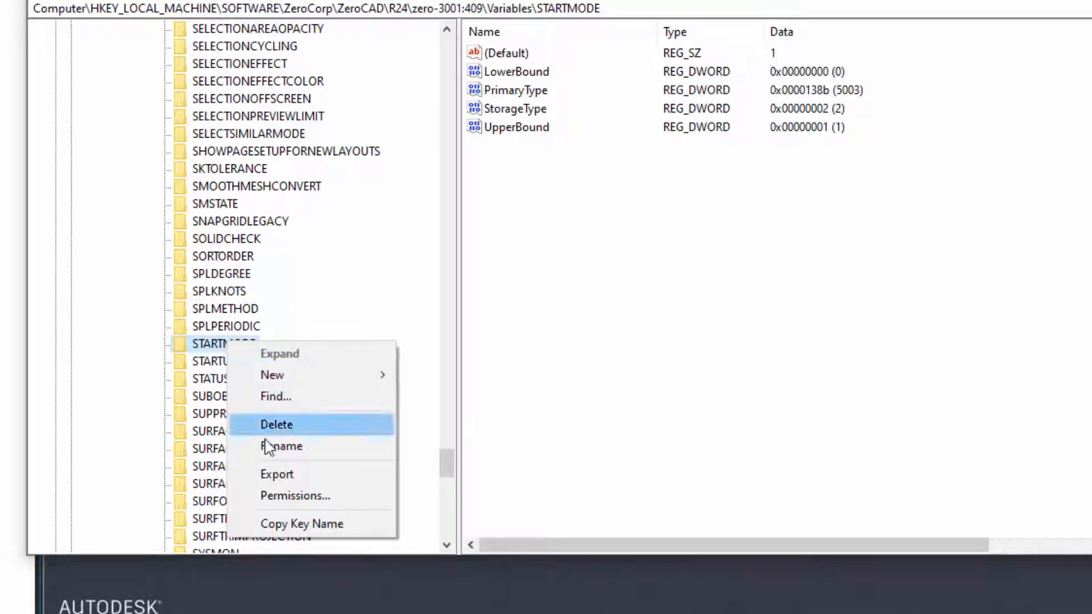
left_click(276, 474)
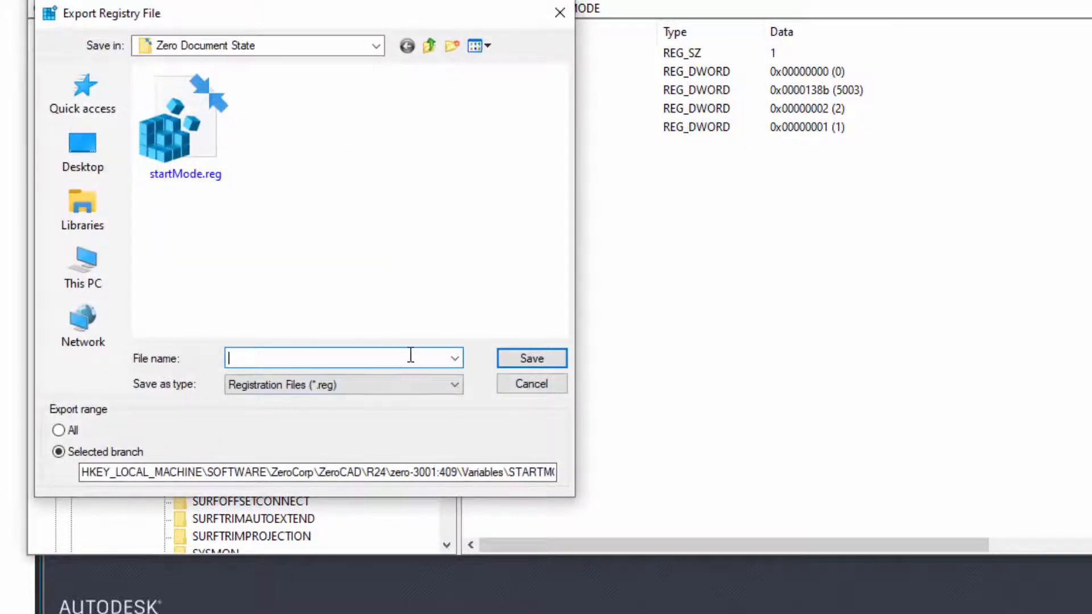
left_click(168, 131)
left_click(538, 347)
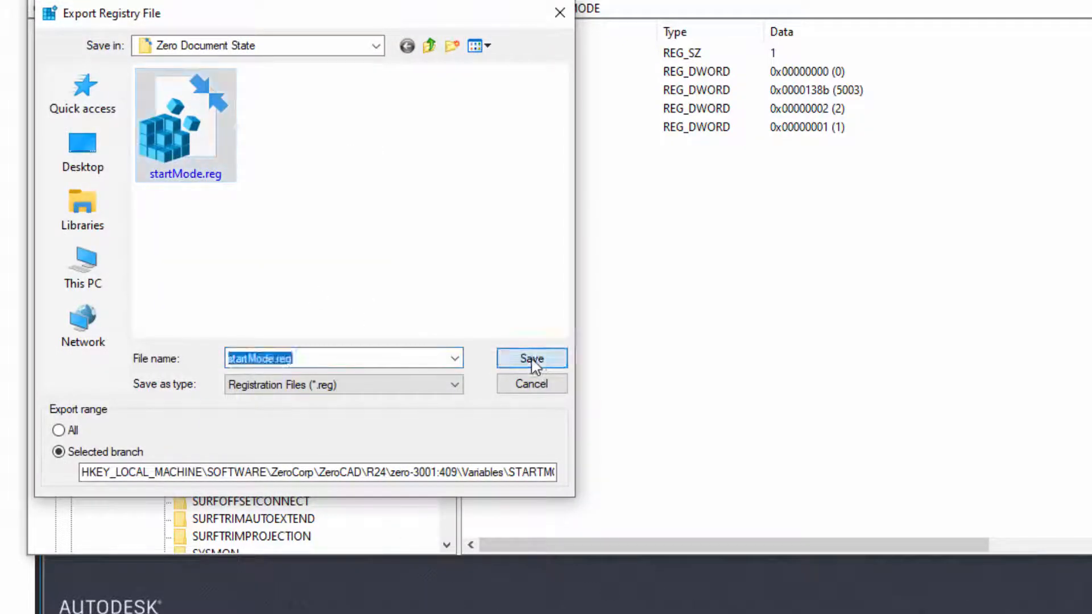
left_click(640, 272)
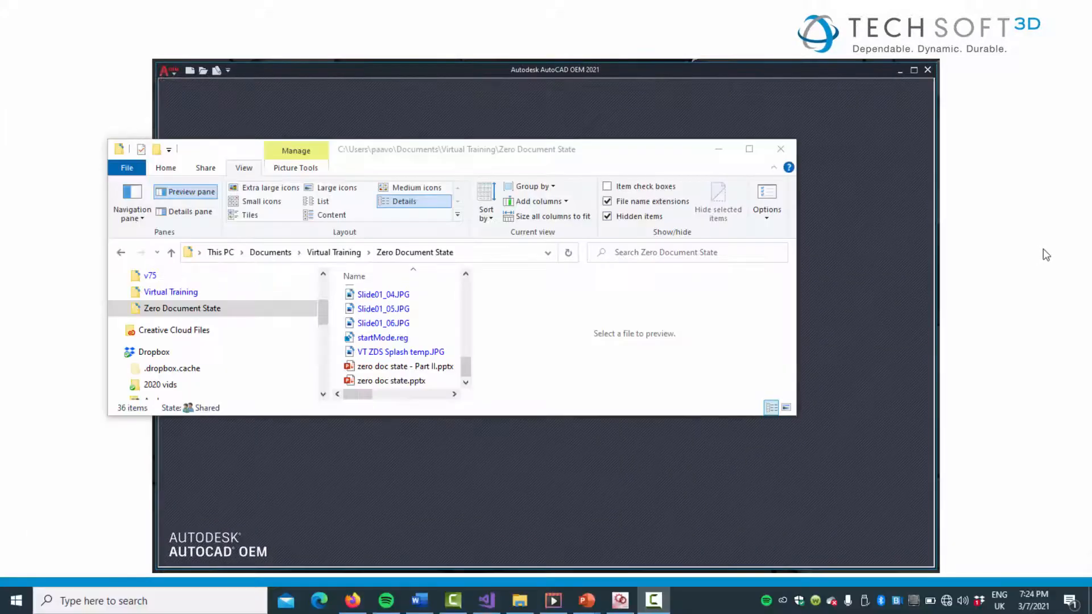
Open startMode.reg from the Zero Document State folder in Notepad++, set the STARTMODE default value to "0" and save the file.
right_click(395, 339)
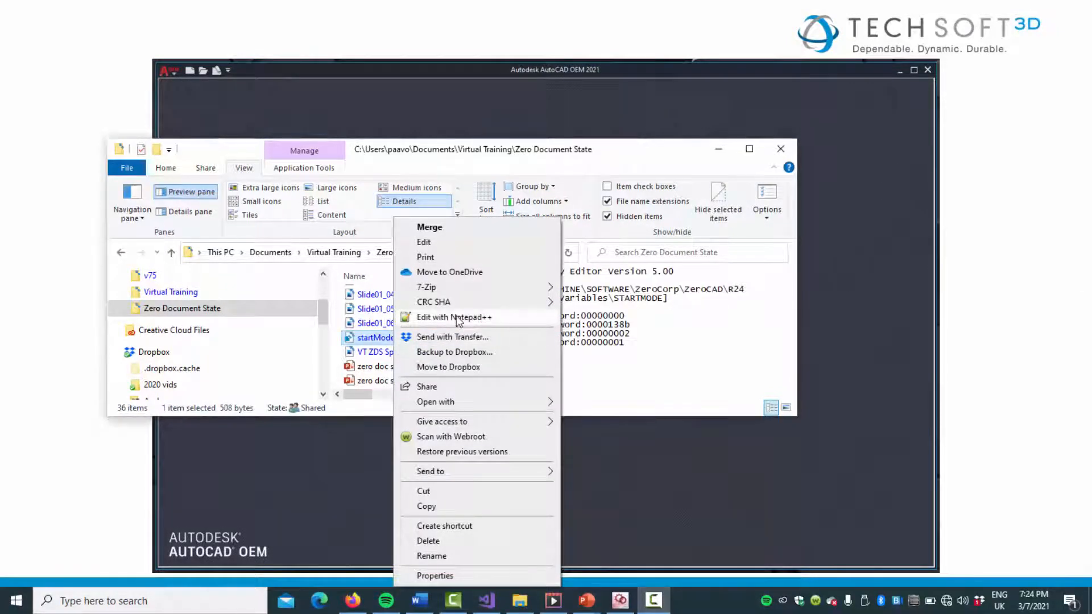
left_click(452, 316)
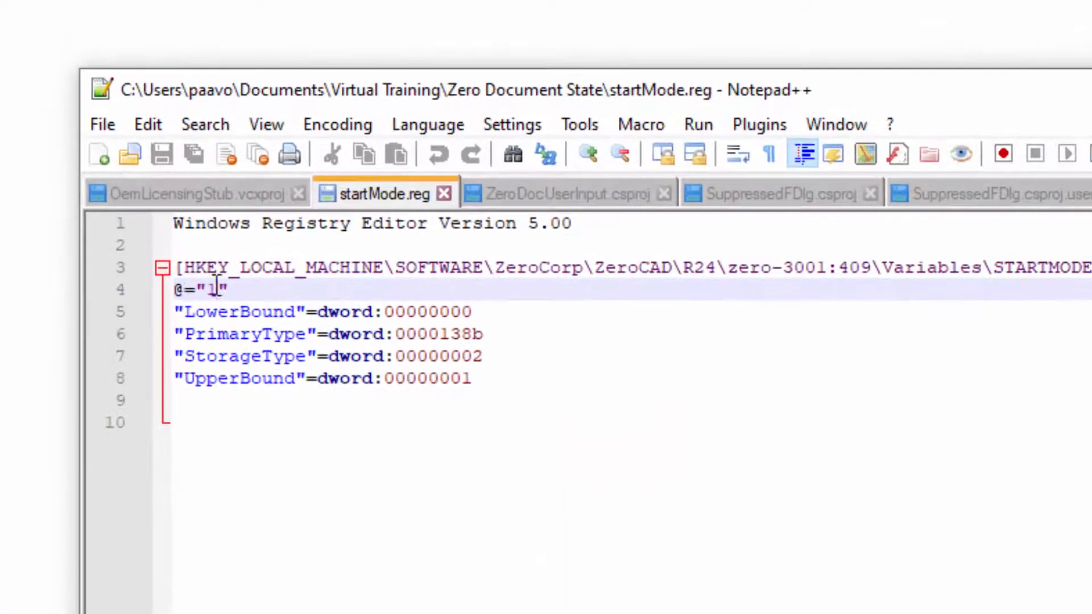
key("BackSpace")
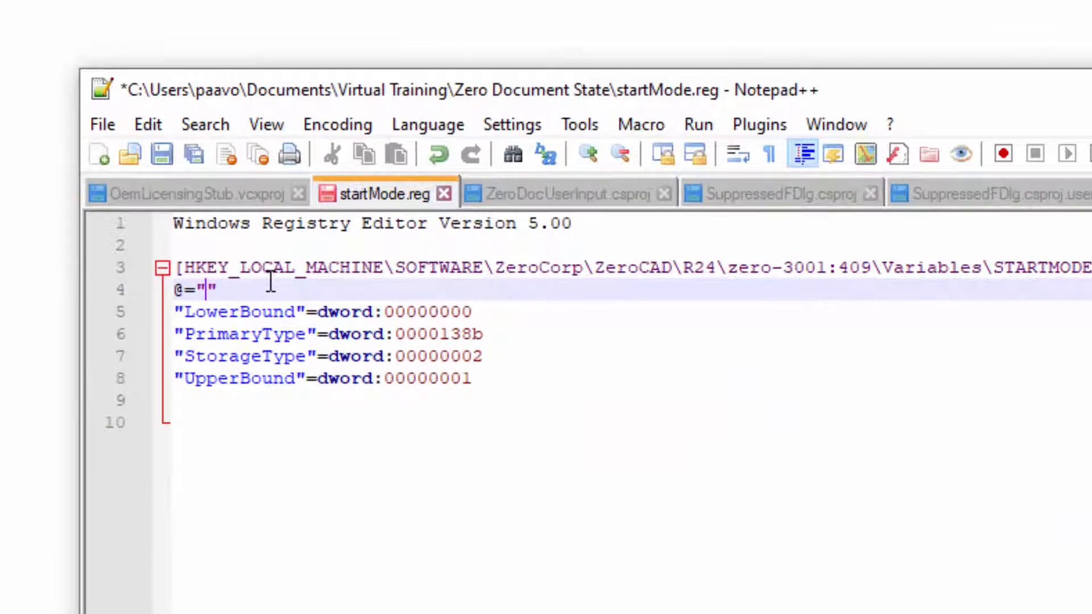
type("0")
left_click(162, 153)
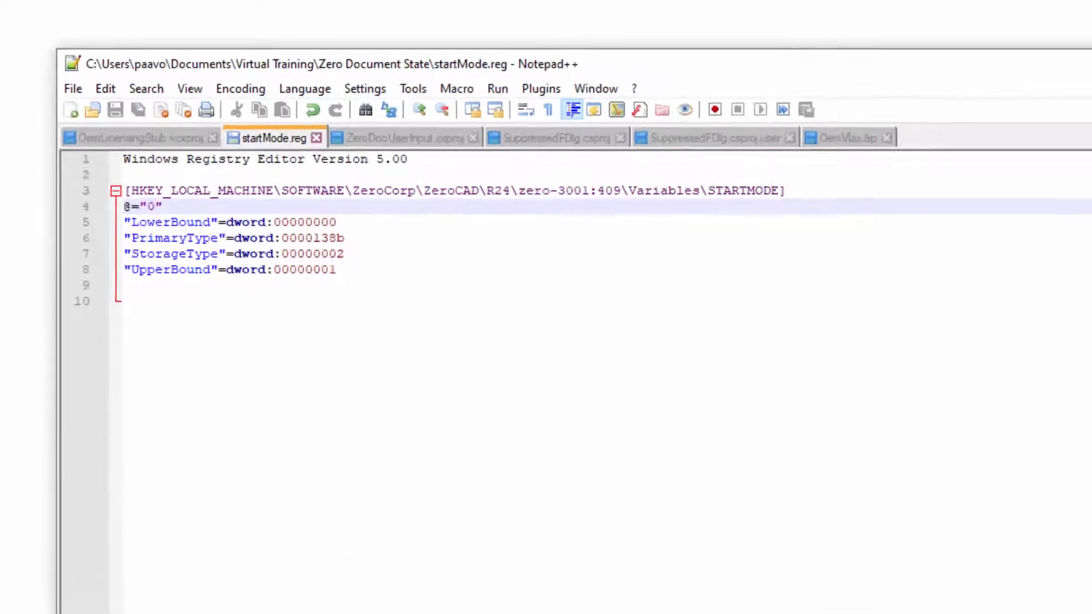
left_click(960, 48)
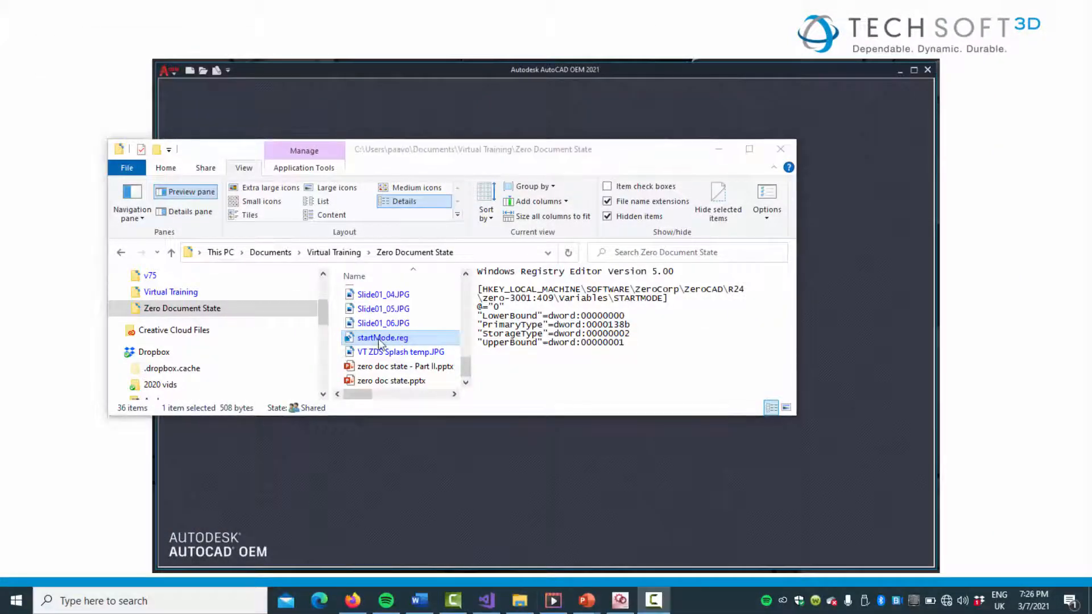
Merge the edited startMode.reg file into the Windows registry.
double_click(380, 337)
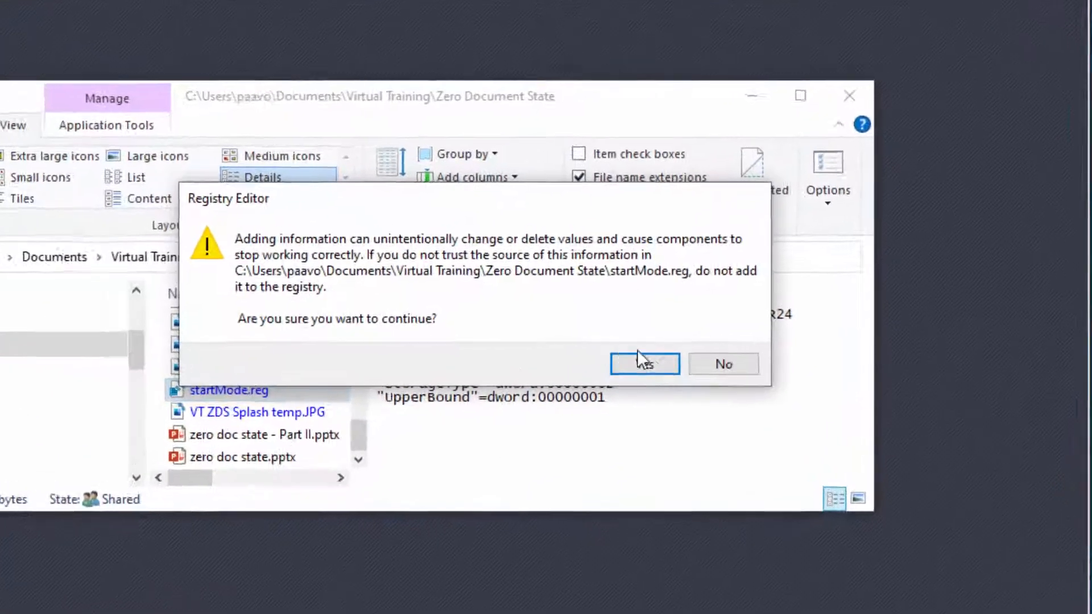
left_click(642, 374)
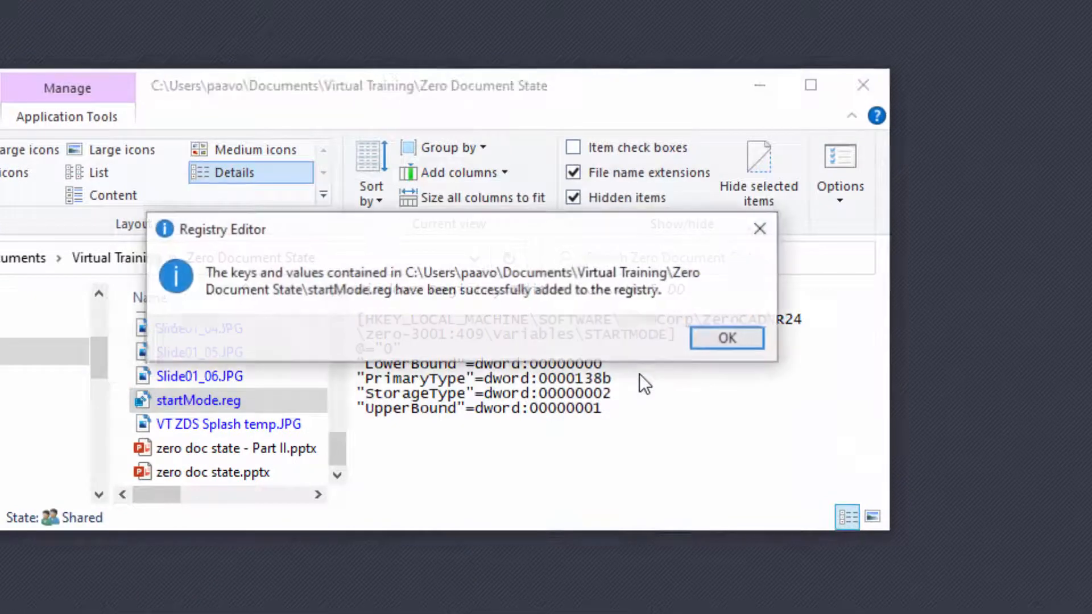
left_click(728, 343)
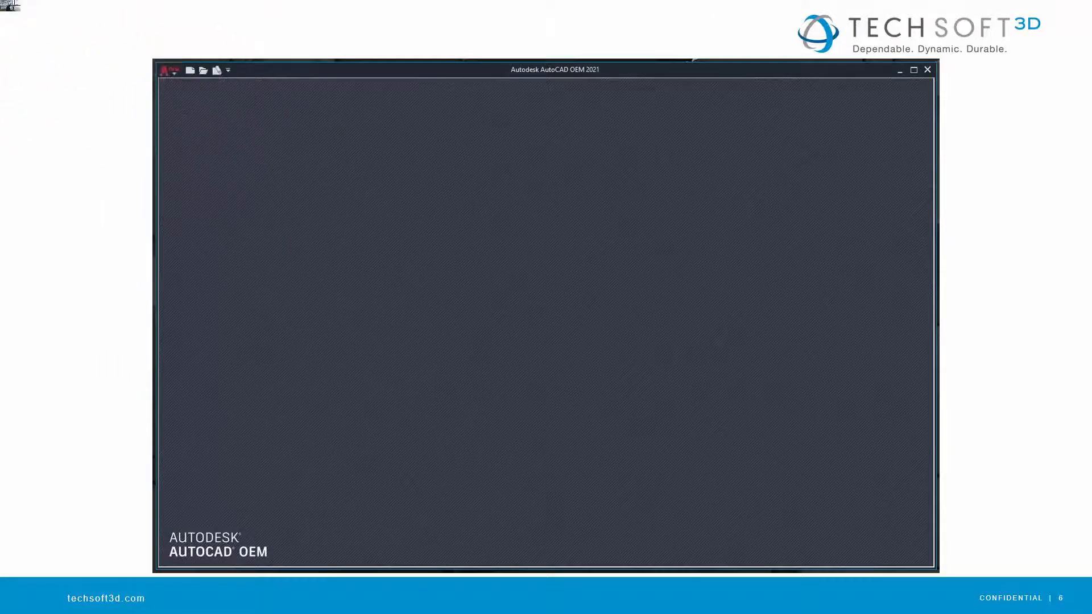
Switch to ZeroCAD, look at the commands its application menu offers without an open drawing, and close the program.
key("alt+Tab")
key("alt+Tab")
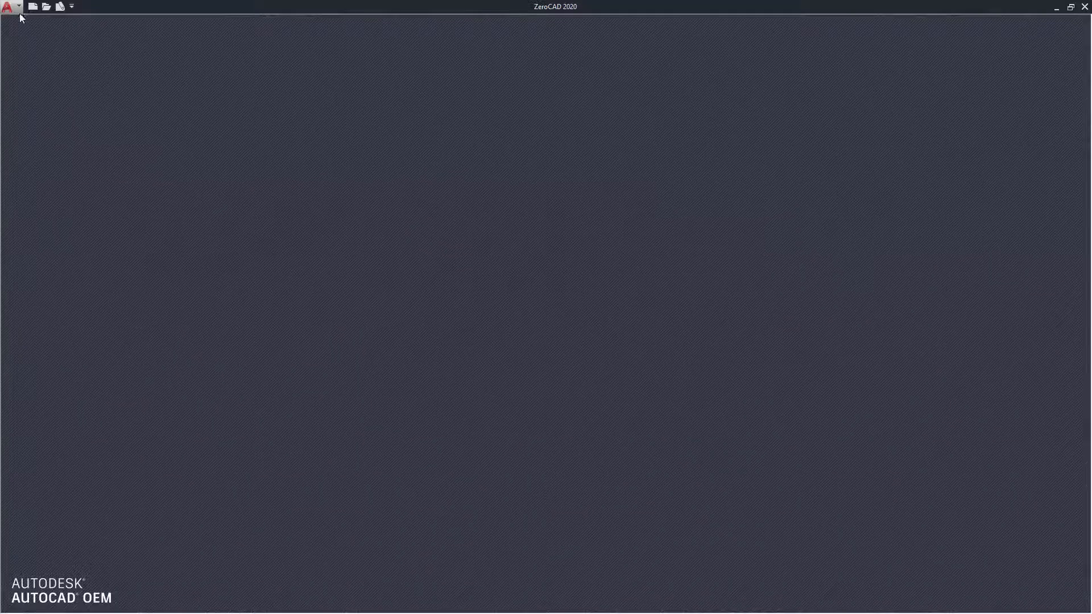
left_click(12, 13)
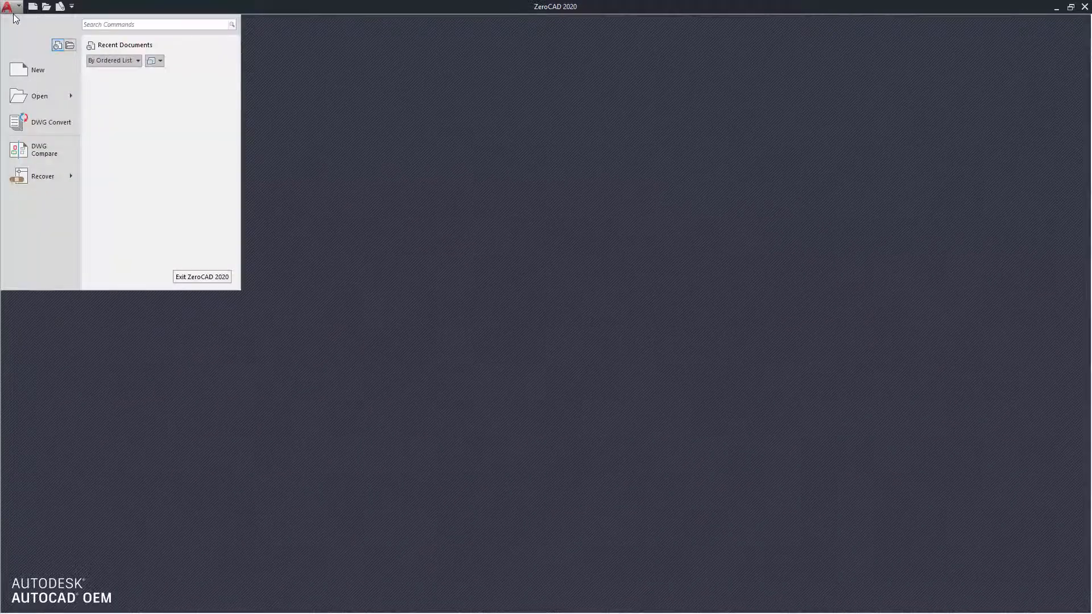
left_click(1083, 7)
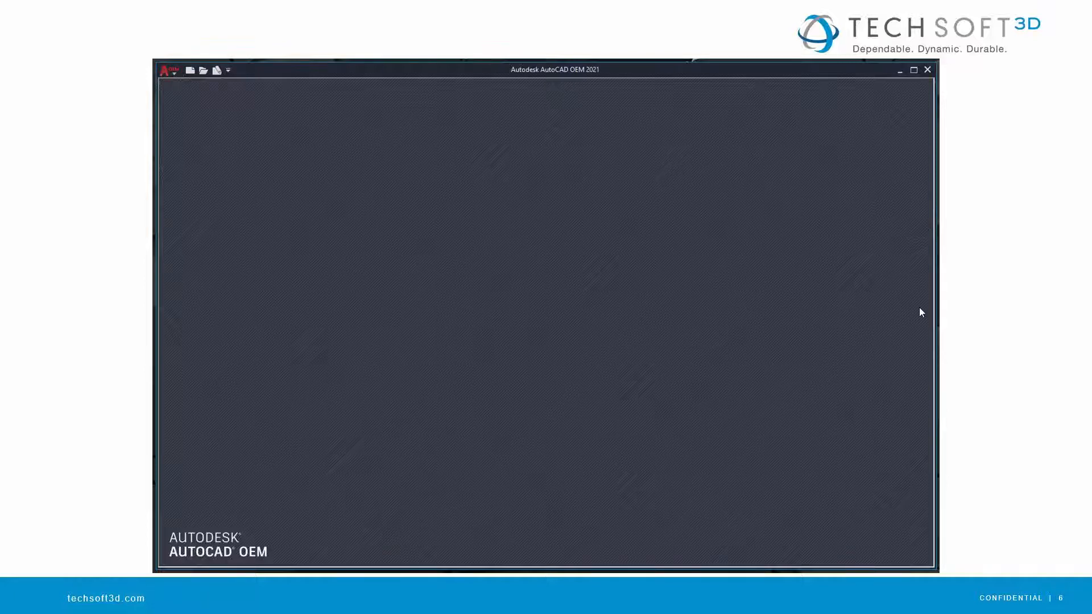
Switch to Visual Studio and examine Class1.cs of ZeroDocUserInput, from the Initialize and Terminate methods through the menu item code to MyCommandHandler.
key("alt+Tab")
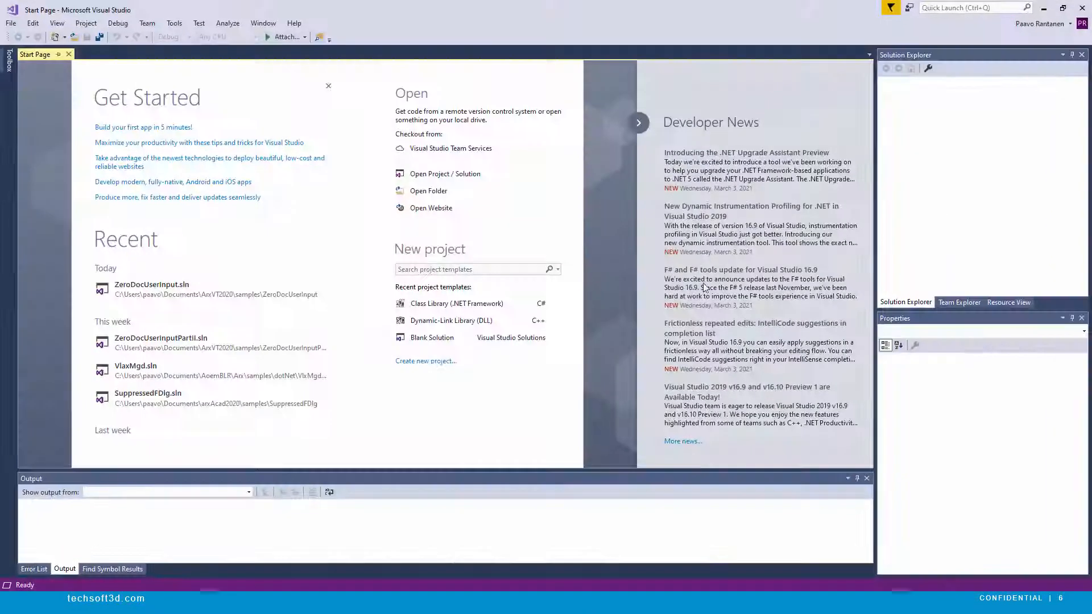
left_click(149, 285)
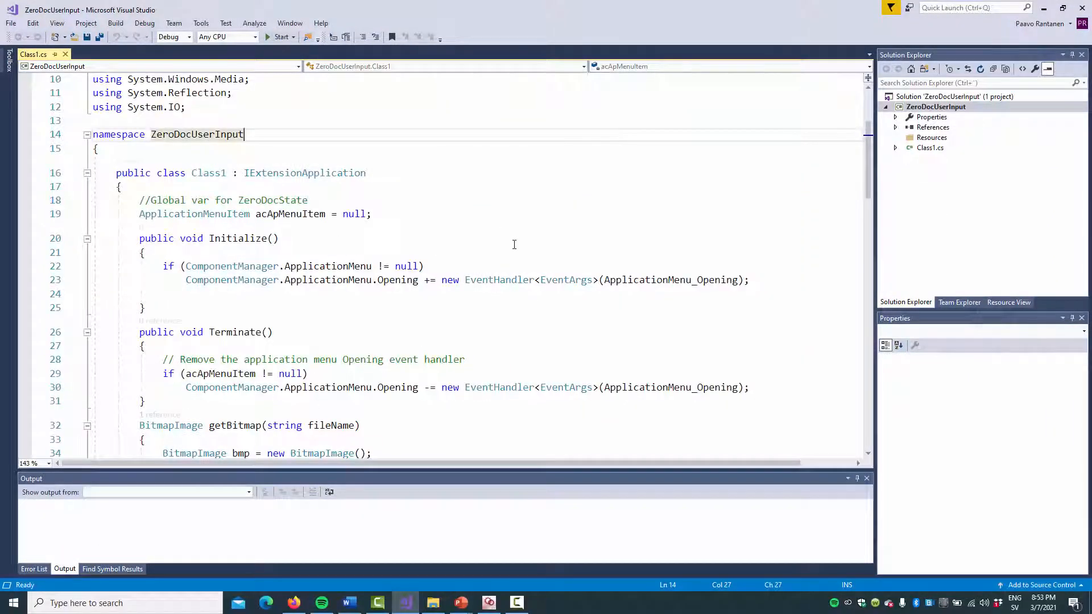
scroll(519, 261, "down", 1)
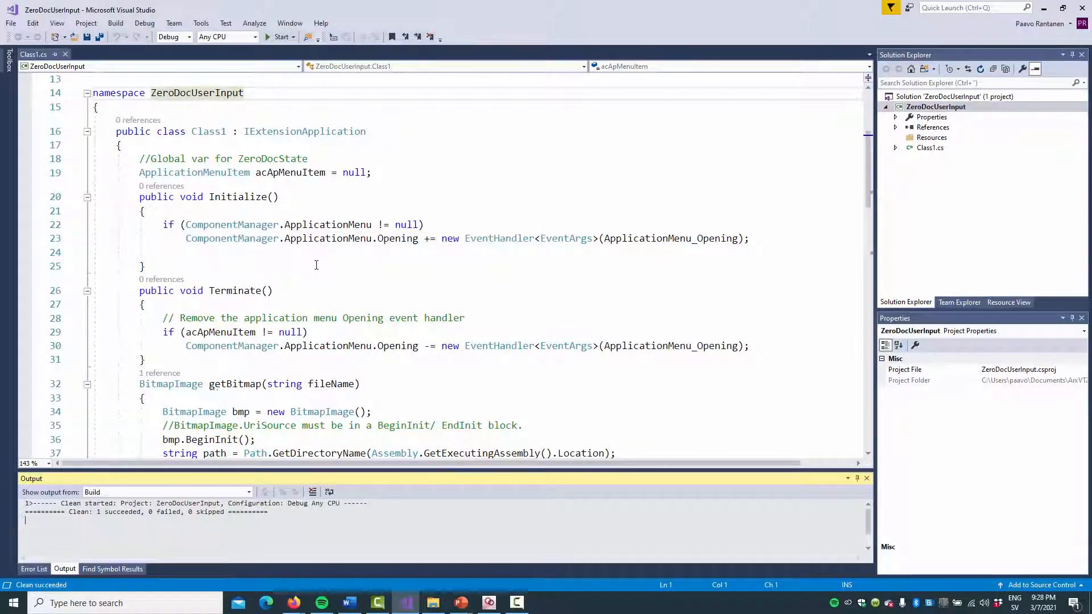
mouse_move(494, 242)
scroll(196, 266, "down", 3)
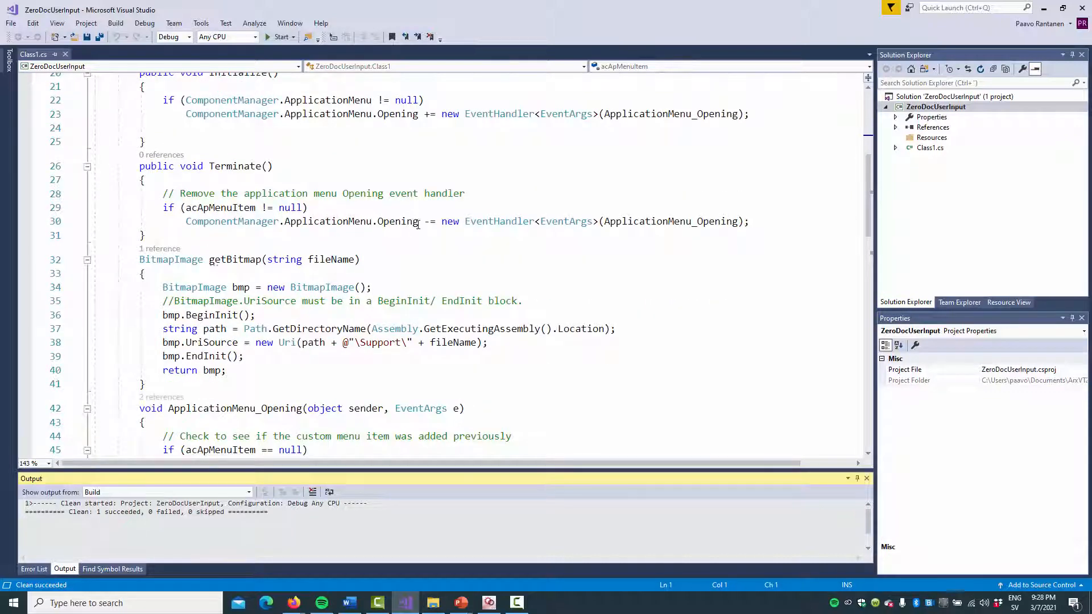
mouse_move(214, 292)
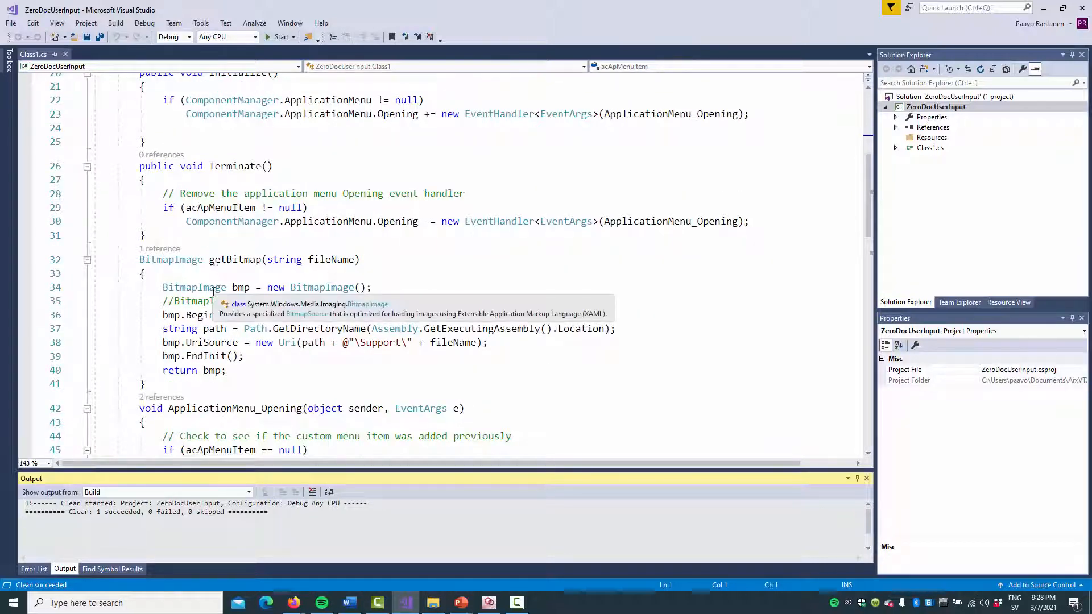
scroll(213, 291, "down", 2)
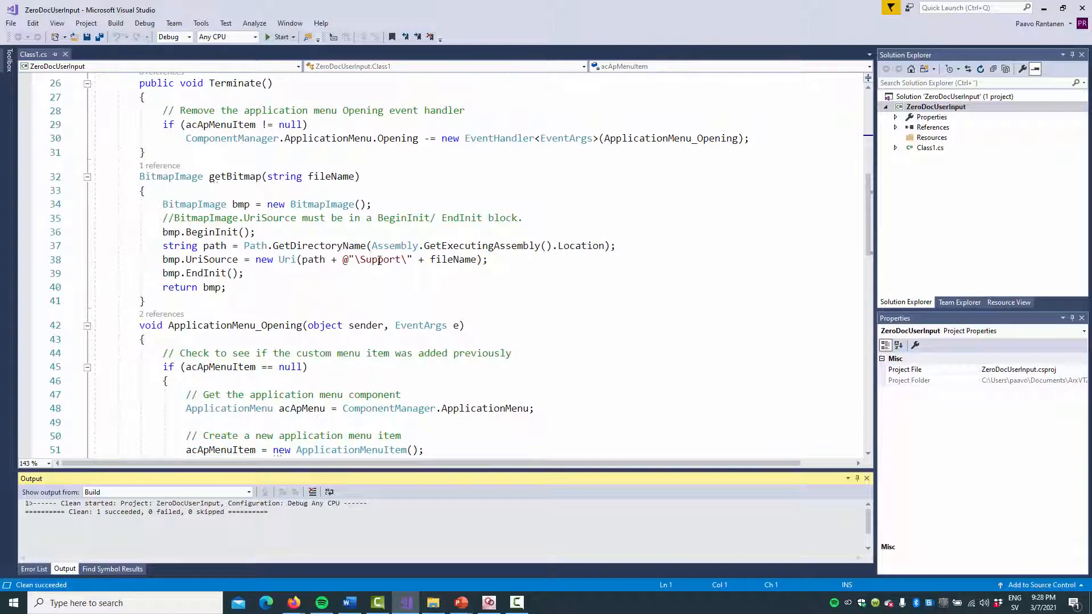
mouse_move(379, 261)
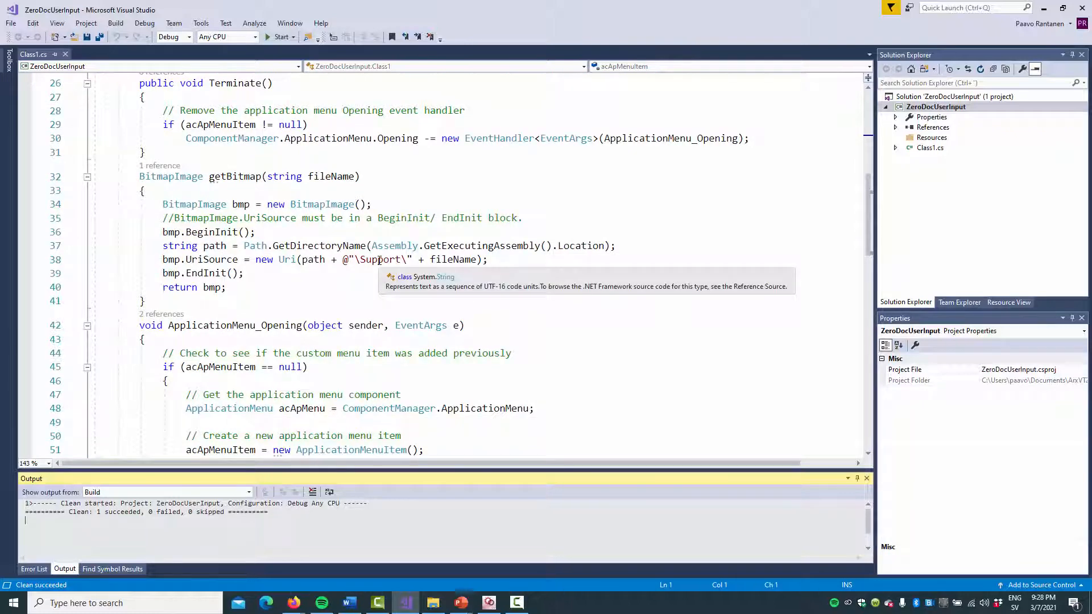
scroll(155, 260, "down", 1)
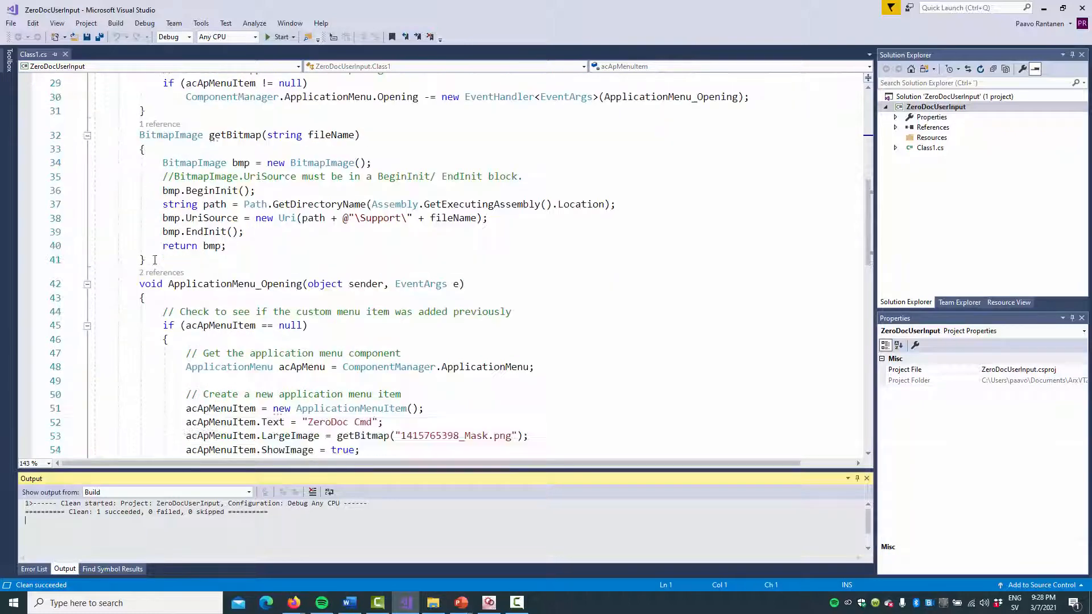
scroll(155, 259, "down", 4)
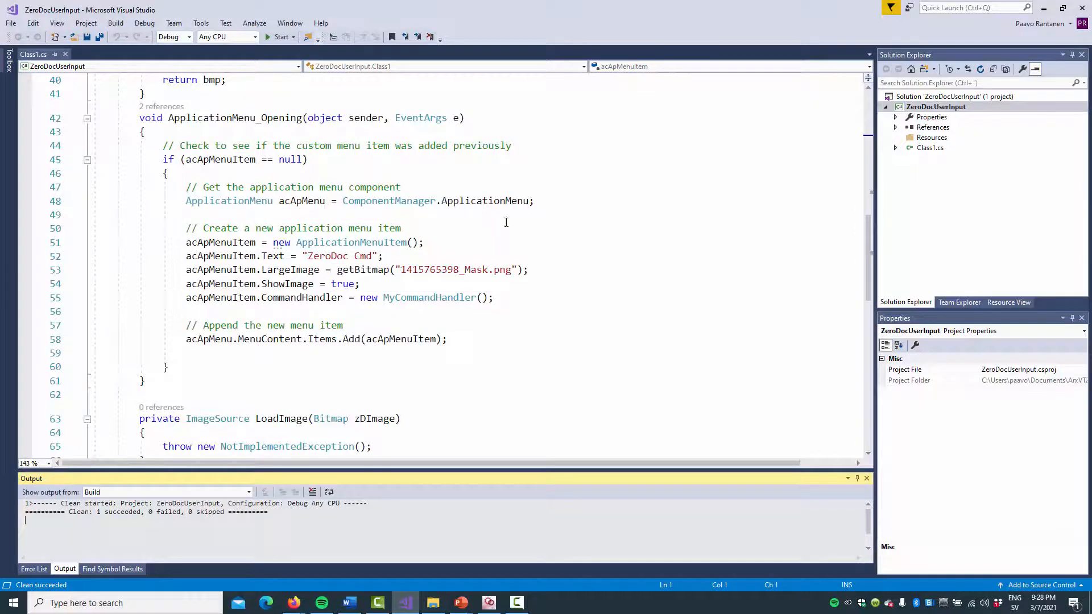
scroll(510, 221, "down", 1)
scroll(511, 220, "down", 6)
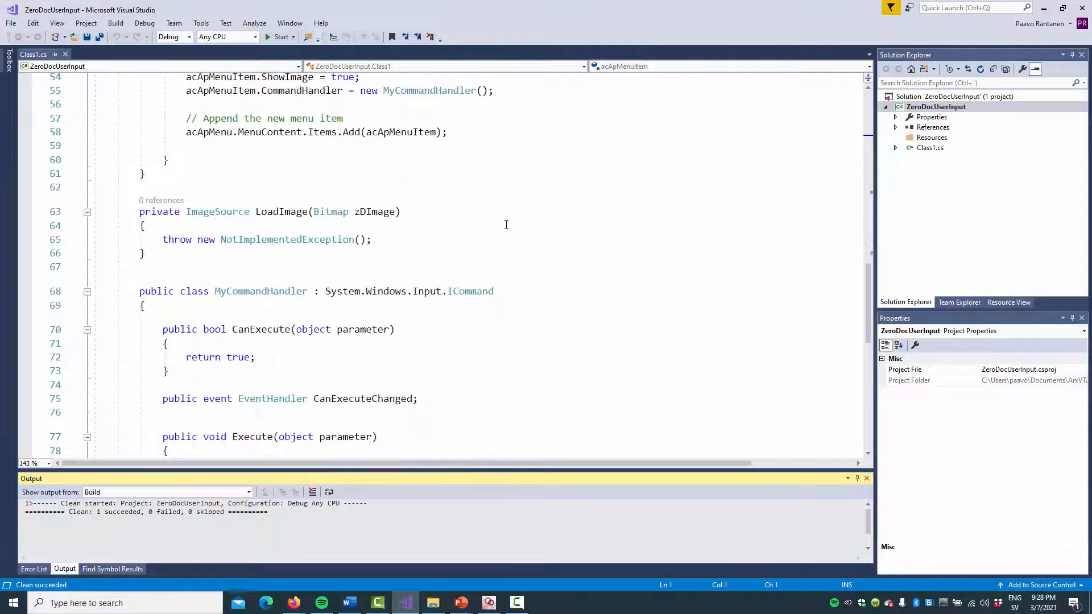
scroll(506, 225, "down", 2)
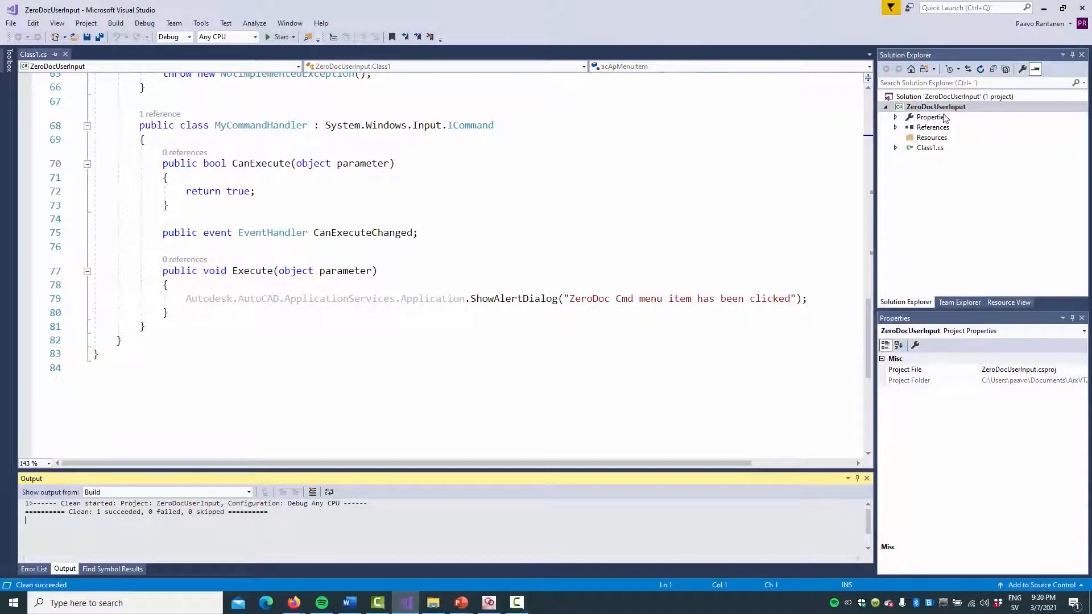
Build the ZeroDocUserInput project, and switch to the AutoCAD OEM Make Wizard's Your Modules page.
right_click(941, 107)
left_click(826, 123)
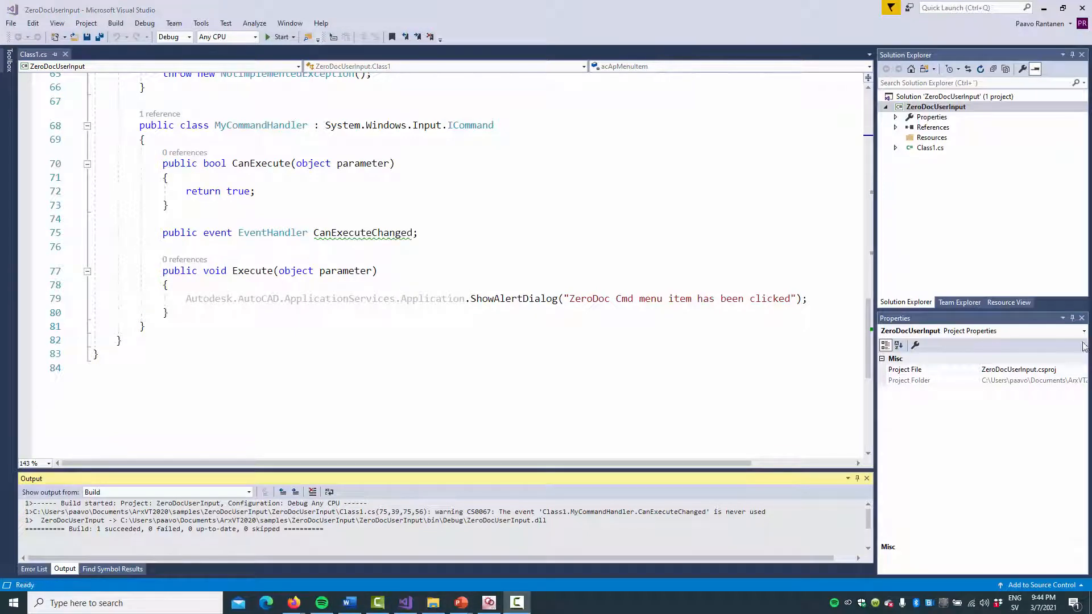
left_click(489, 602)
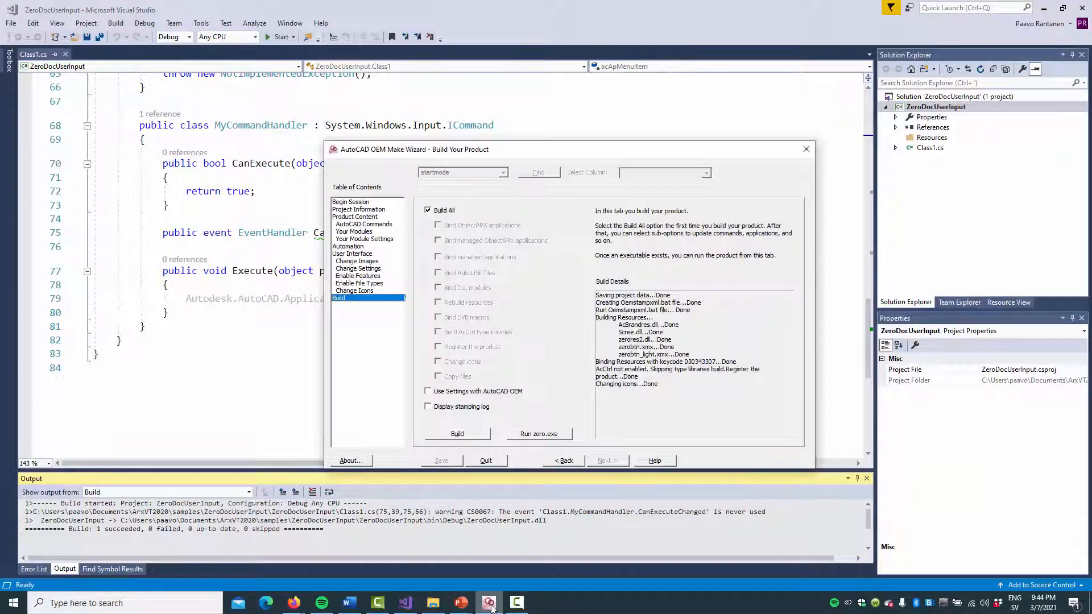
left_click(377, 225)
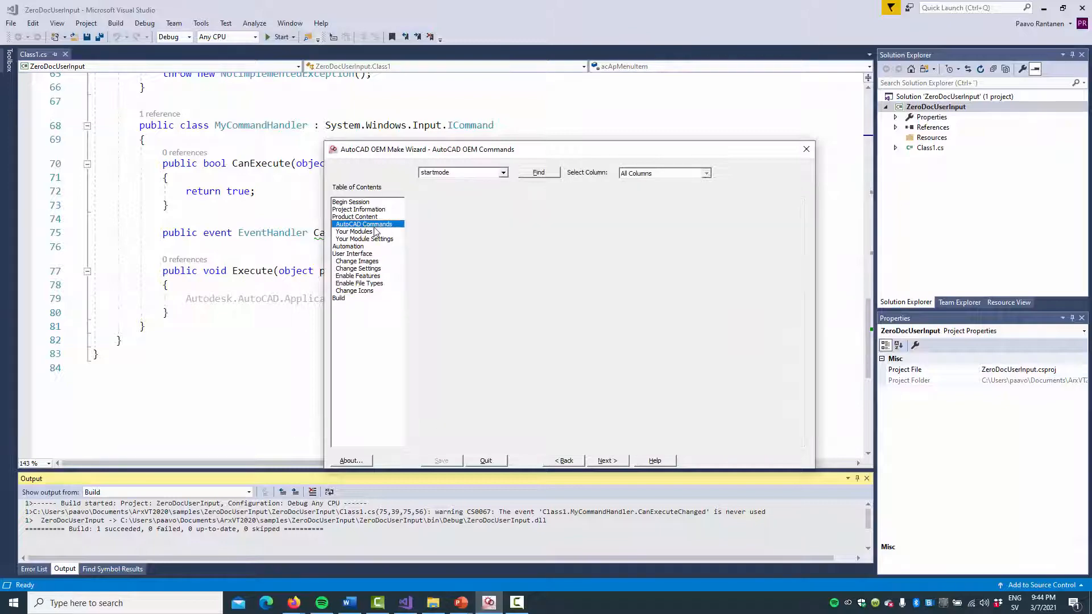
left_click(374, 232)
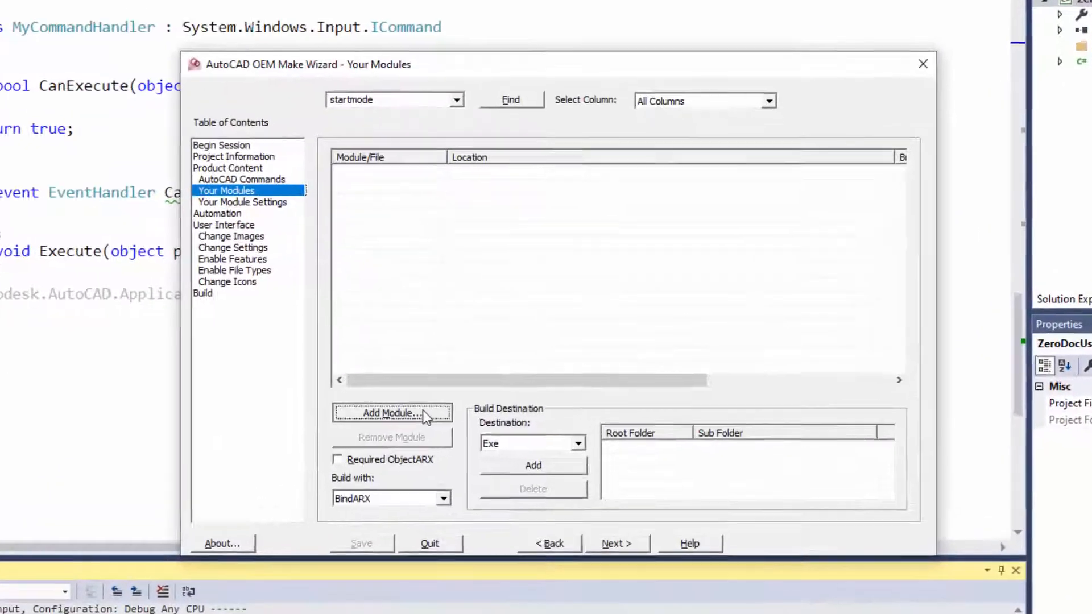
Add ZeroDocUserInput.dll from the ZeroDocUserInput sample's bin\Debug folder as a product module.
left_click(461, 375)
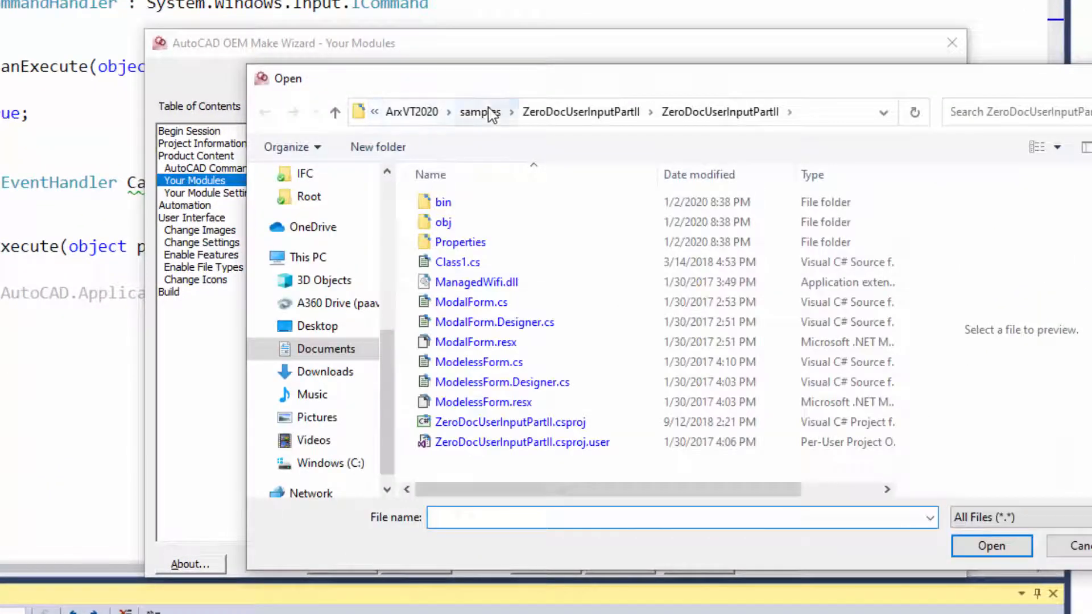
left_click(484, 112)
double_click(500, 382)
double_click(520, 220)
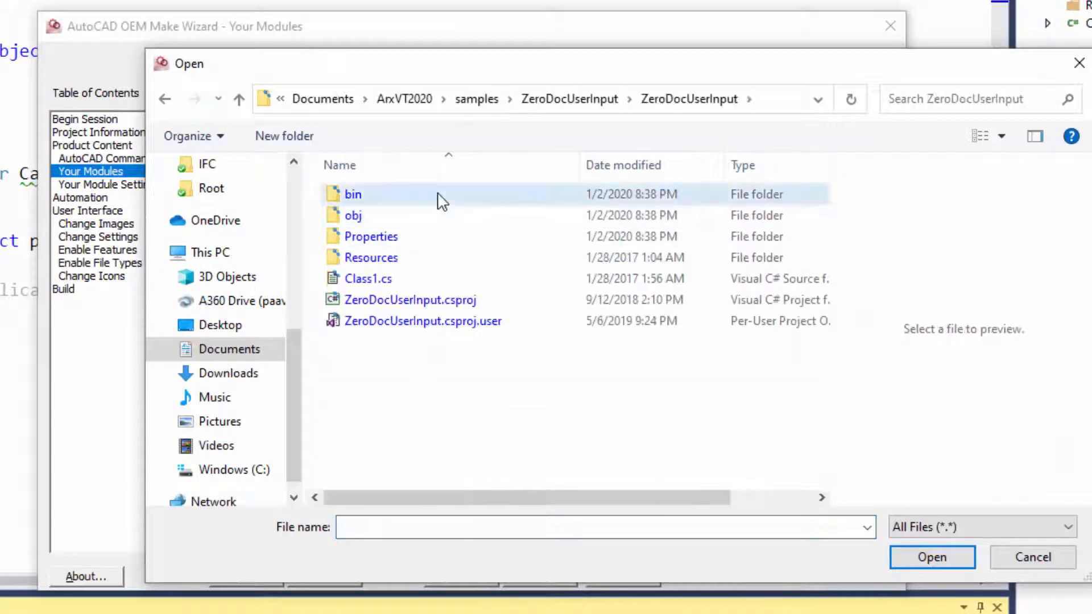
double_click(441, 196)
double_click(440, 195)
left_click(438, 195)
left_click(925, 556)
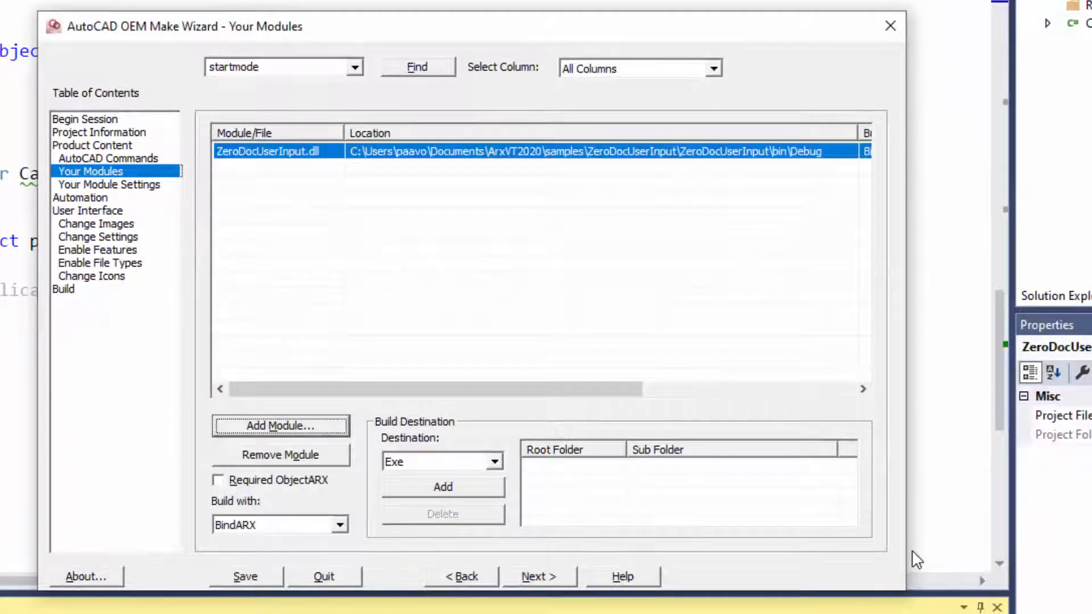
Set ZeroDocUserInput.dll to be built with BindMgd, and narrow the Location column to bring the build columns into view.
left_click(340, 524)
left_click(304, 570)
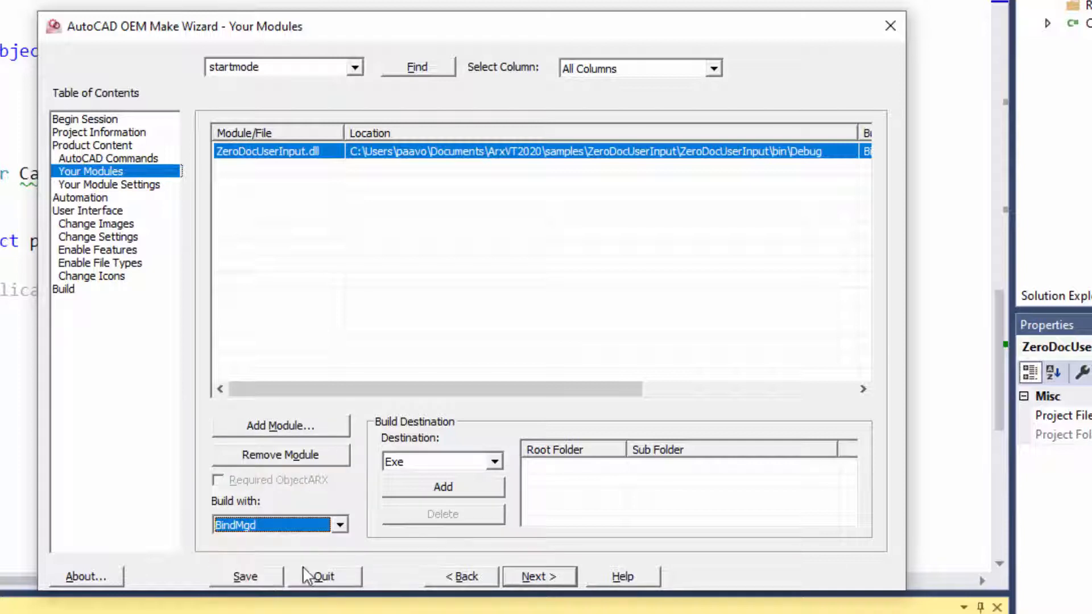
left_click_drag(857, 132, 560, 132)
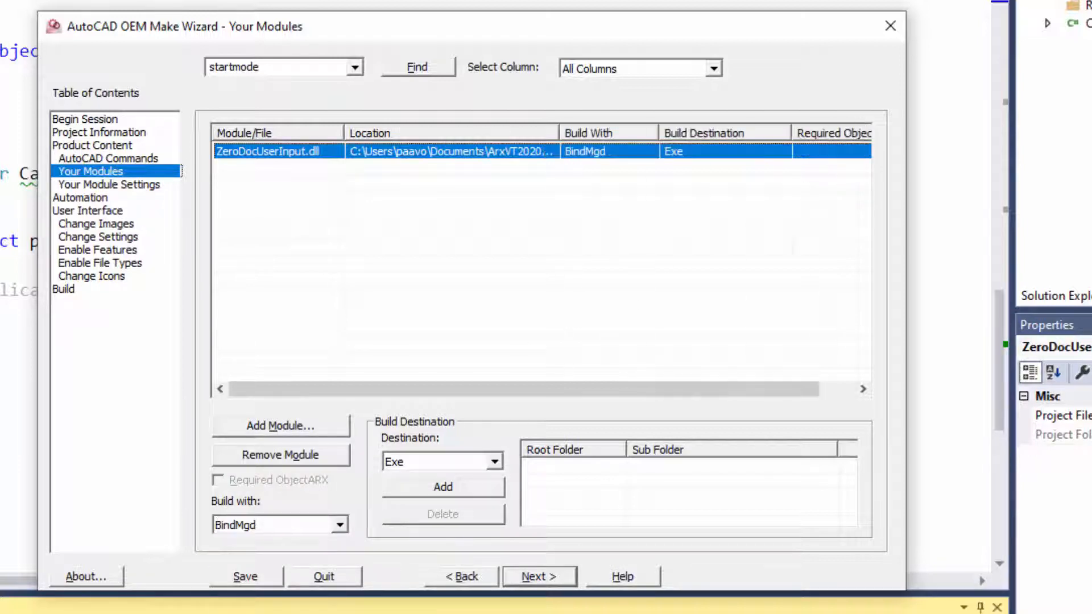
left_click(310, 426)
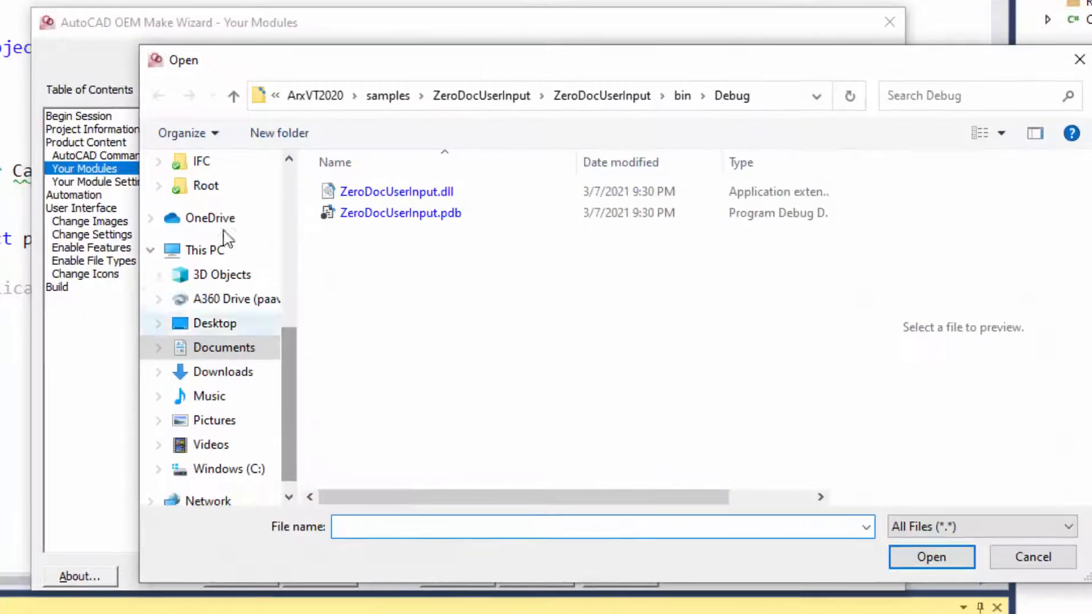
left_click(220, 356)
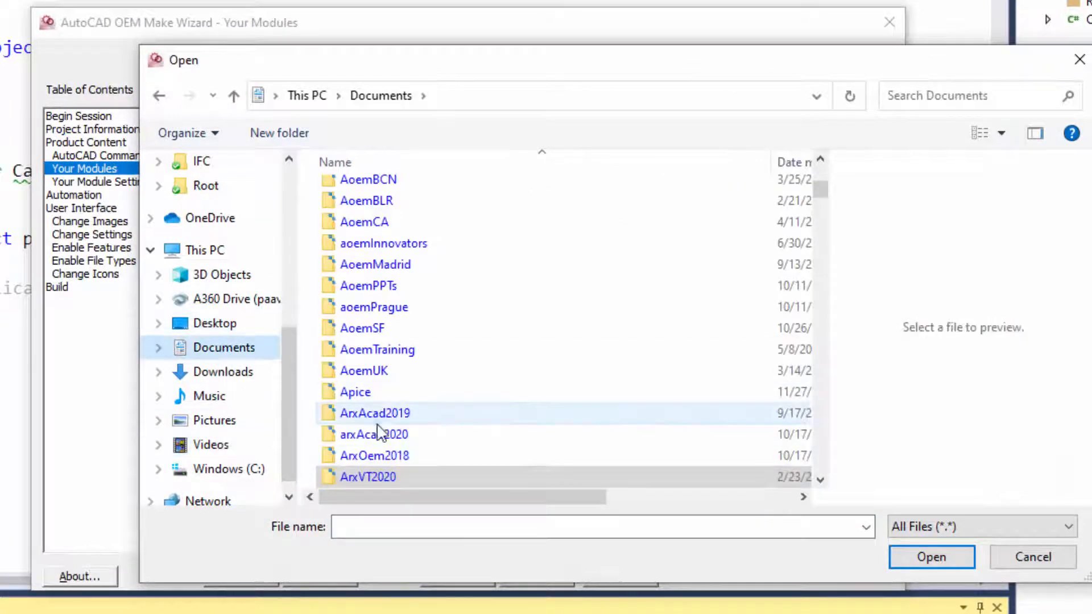
scroll(651, 436, "down", 10)
double_click(434, 228)
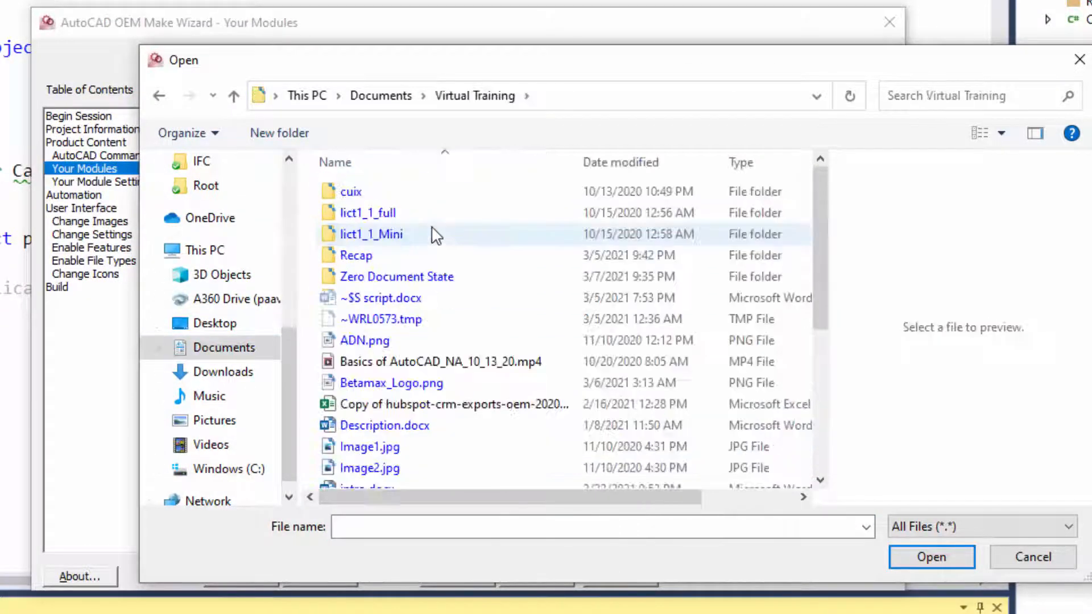
double_click(434, 276)
left_click(500, 241)
left_click(929, 549)
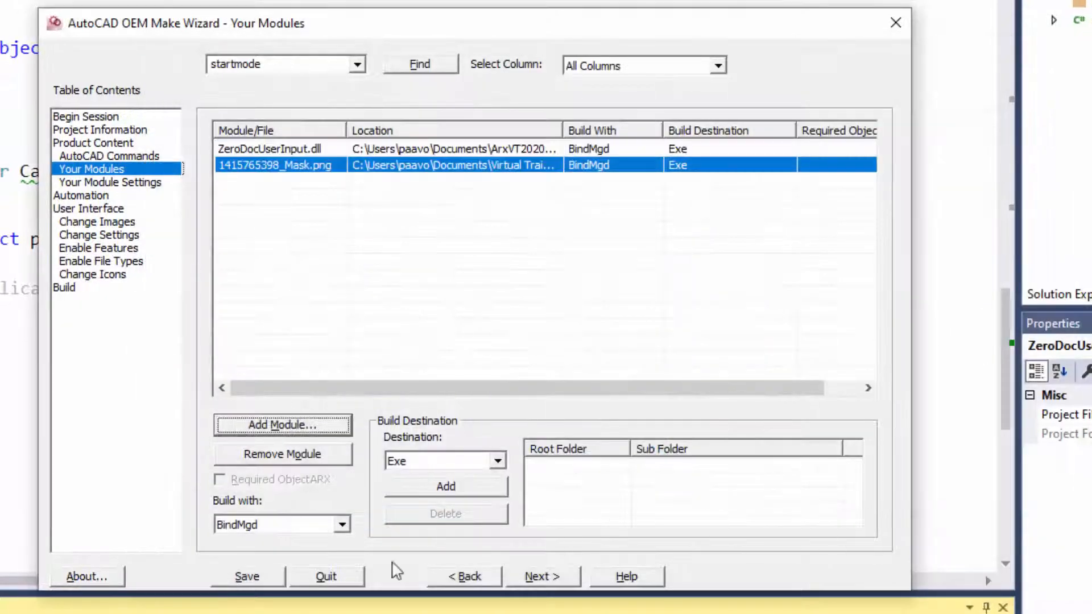
left_click(342, 524)
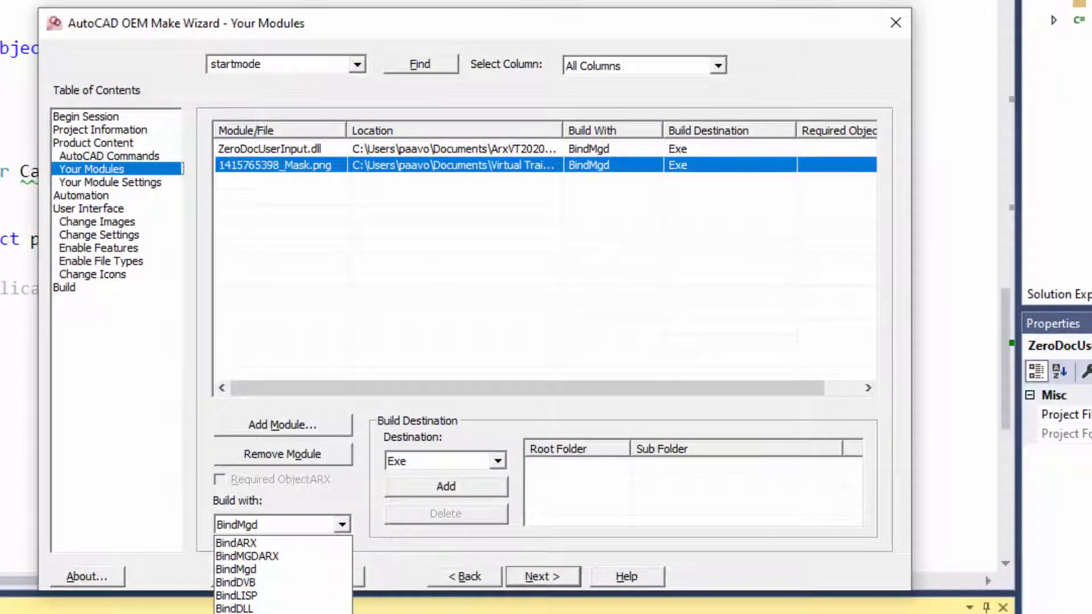
left_click(242, 613)
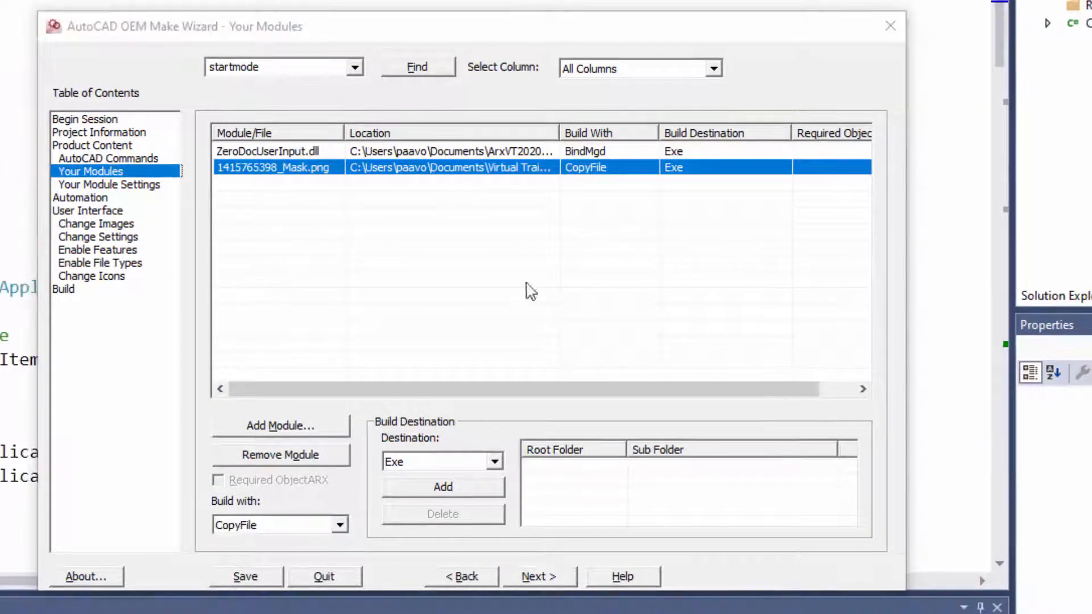
left_click(714, 166)
left_click(498, 459)
left_click(454, 482)
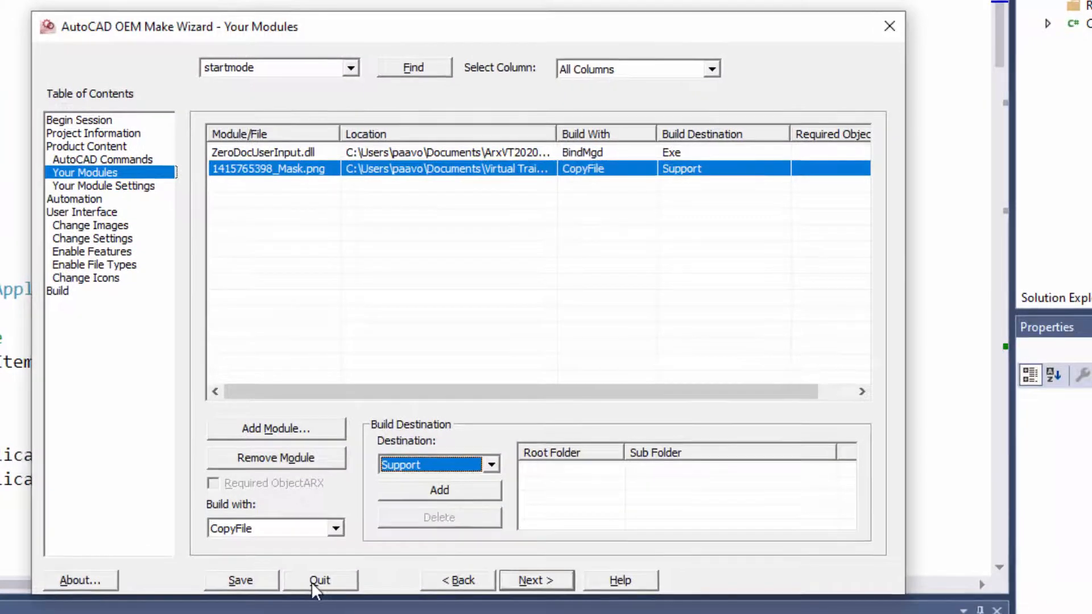
In Your Module Settings, give ZeroDocUserInput.dll the logical application name ZeroDocUserInput, copied from the Class1.cs namespace, and load controls 2, and save.
left_click(524, 581)
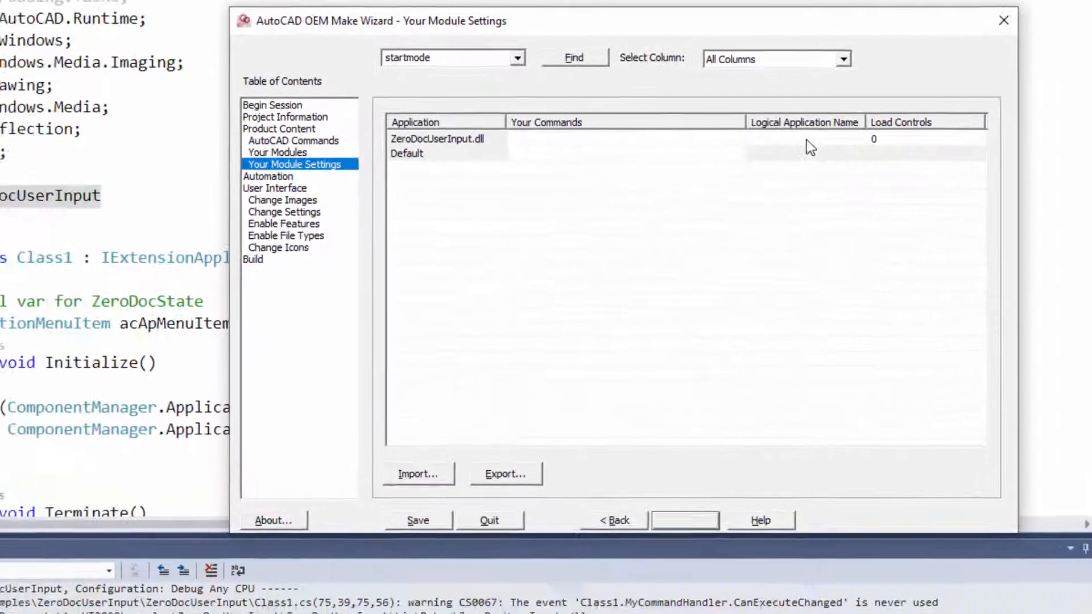
left_click(669, 159)
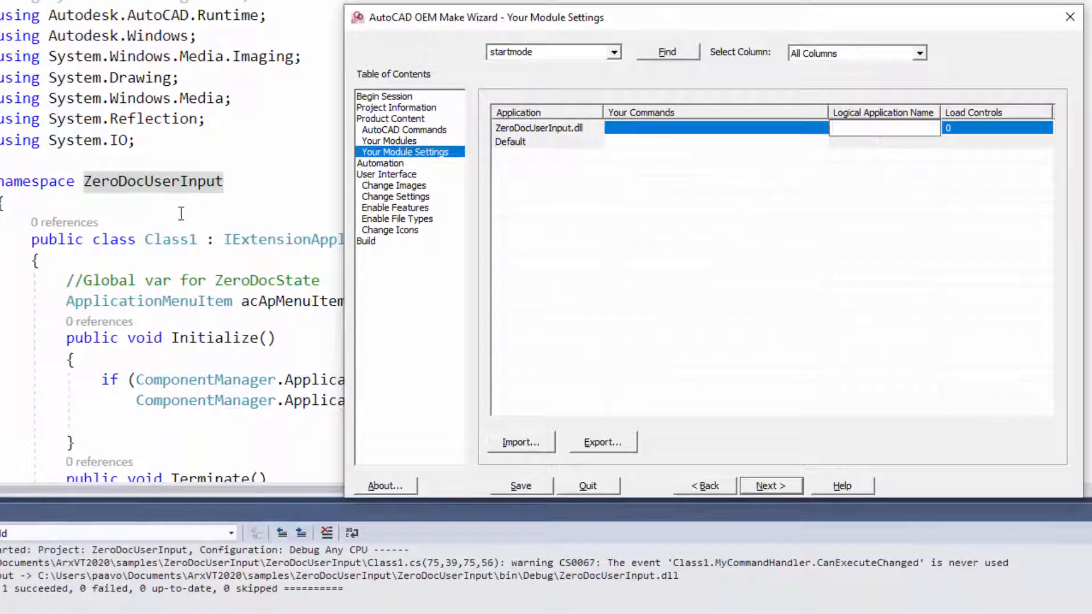
left_click(172, 196)
double_click(167, 190)
key("ctrl+c")
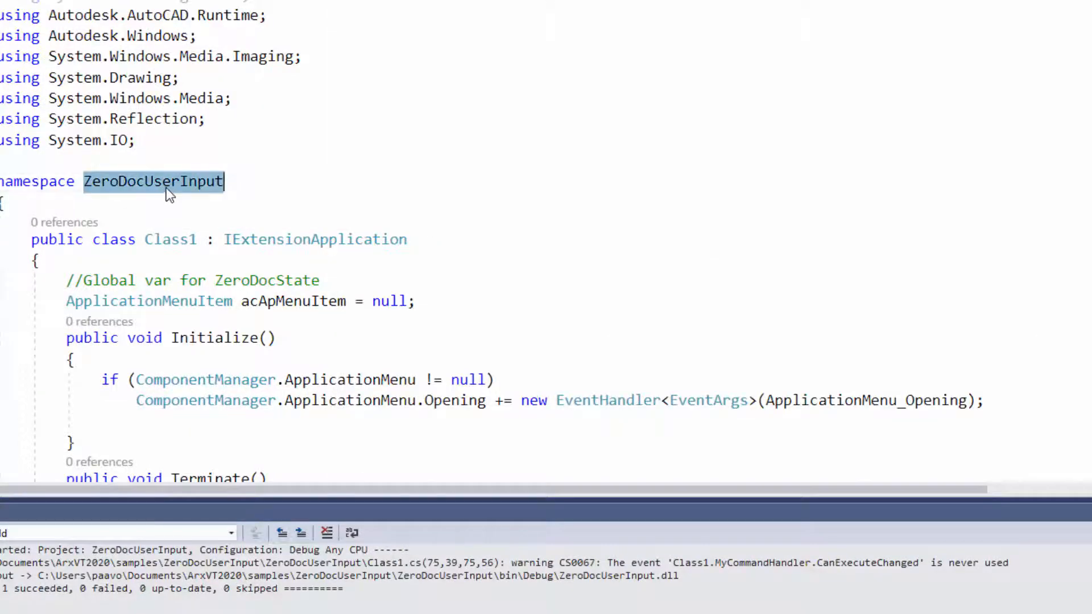
key("alt+Tab")
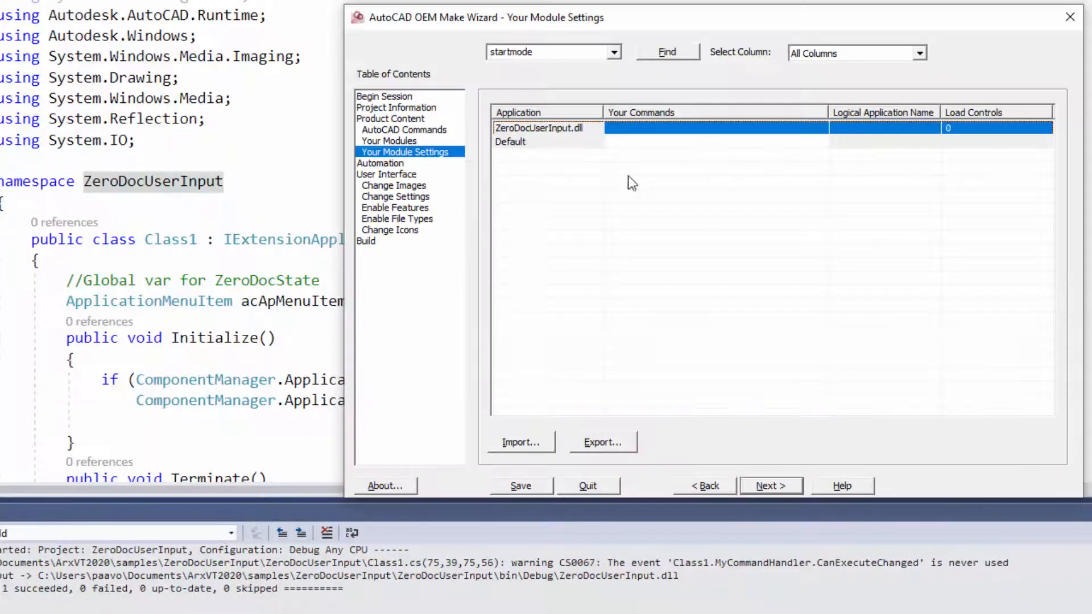
left_click(915, 125)
right_click(915, 125)
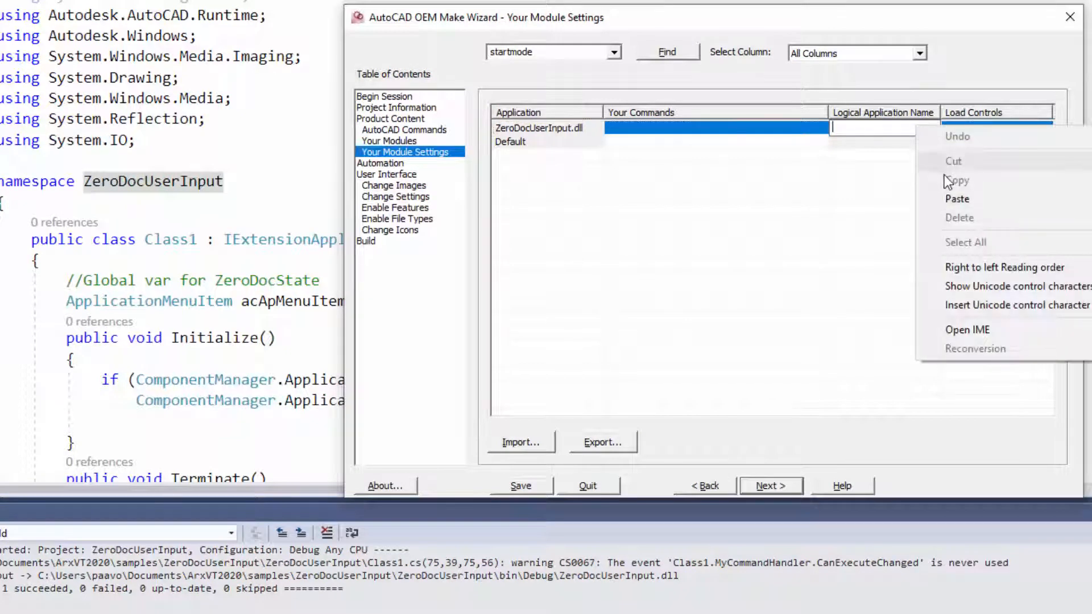
left_click(957, 199)
left_click(977, 128)
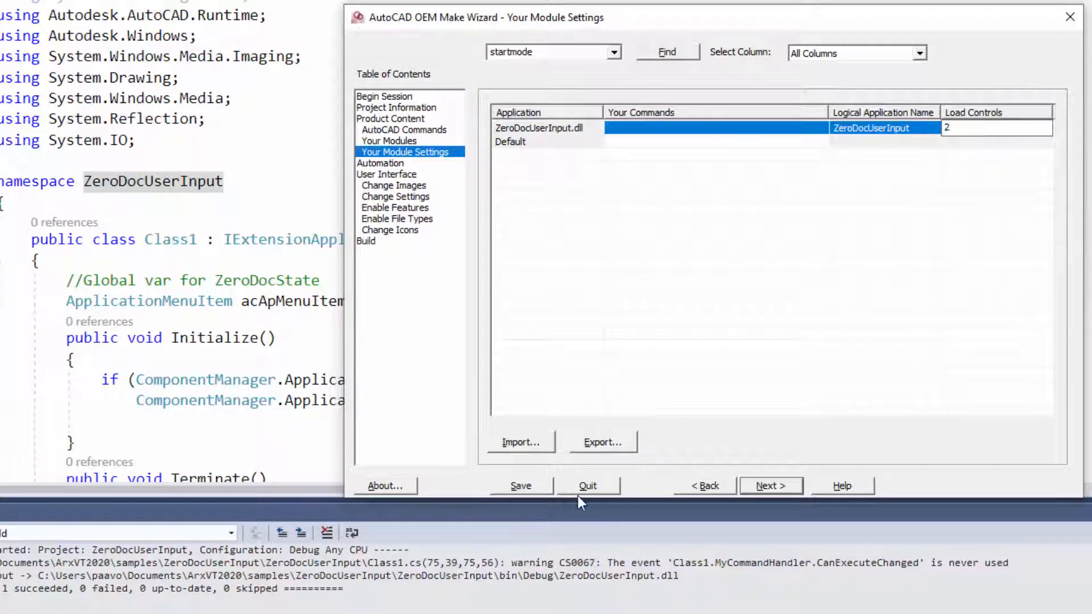
left_click(521, 486)
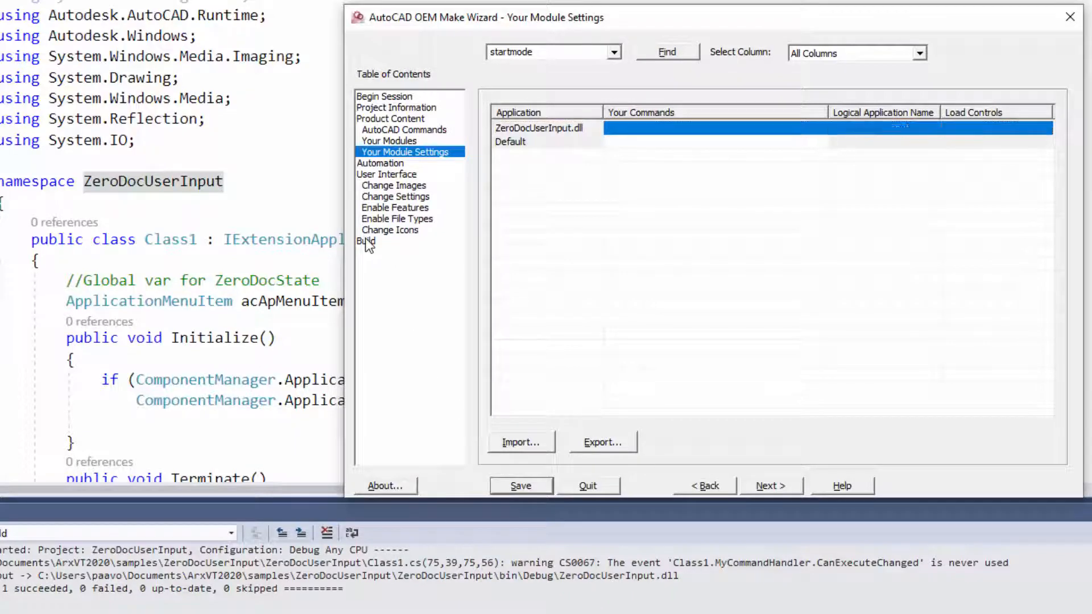
Build the ZeroCAD product with the Build All option and dismiss the completion message.
left_click(367, 240)
left_click(544, 446)
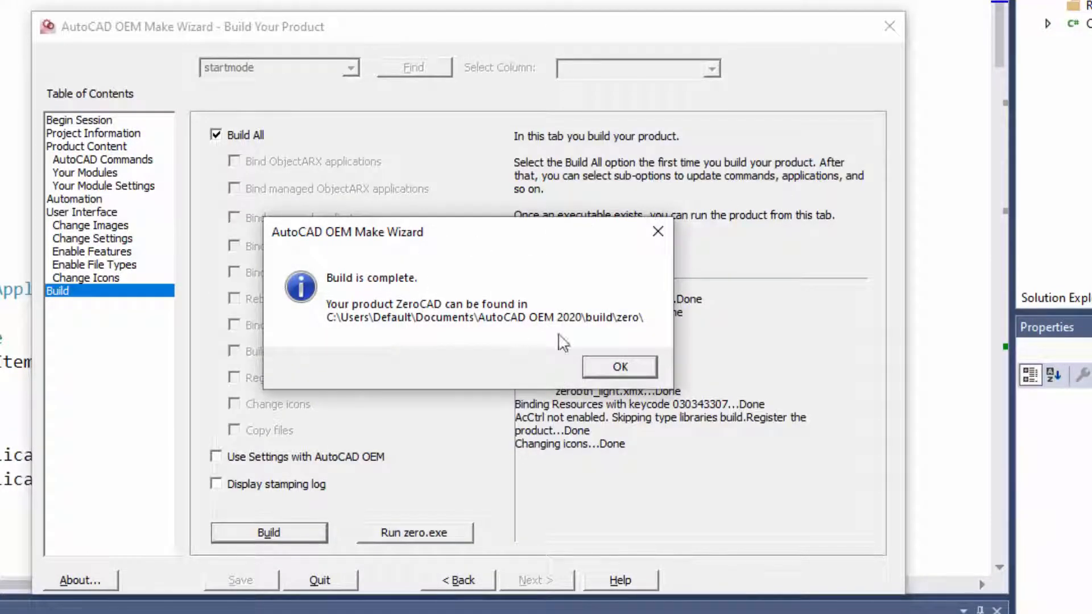
left_click(623, 365)
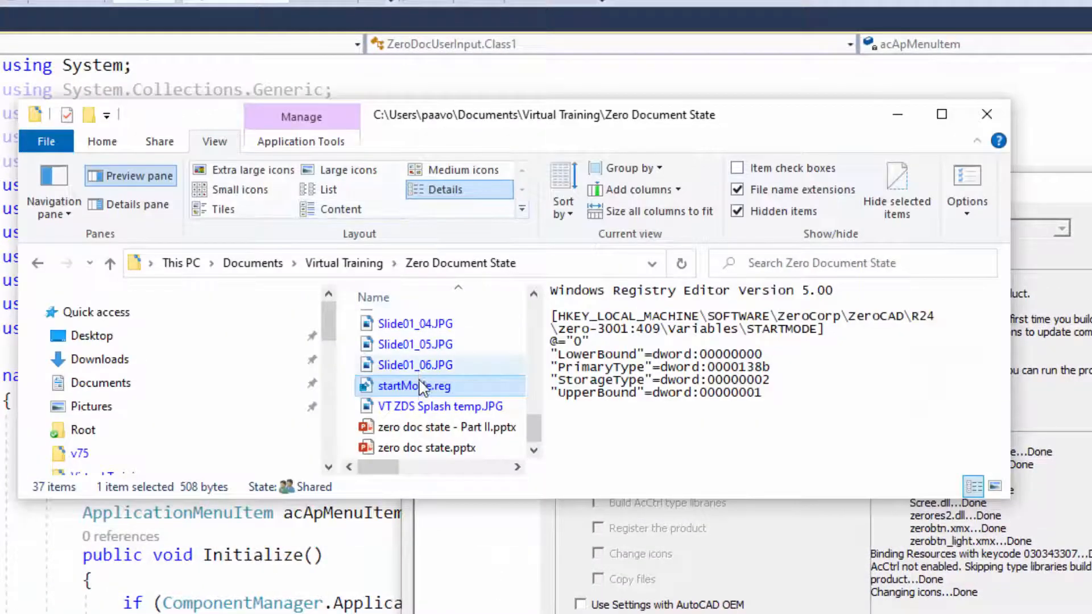
Merge startMode.reg from the Zero Document State folder into the Windows registry.
double_click(419, 388)
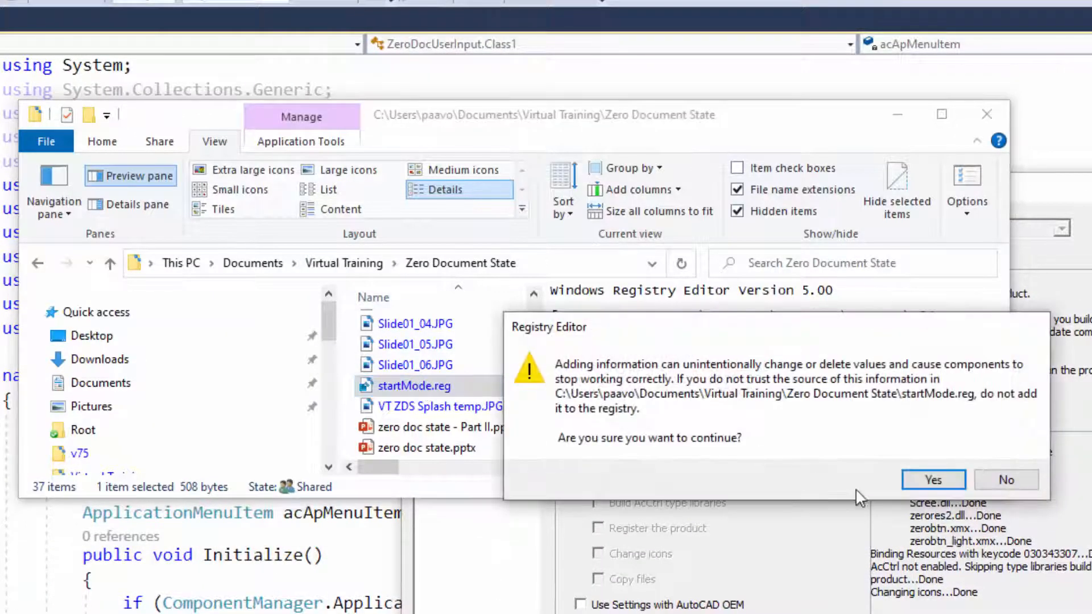
left_click(935, 480)
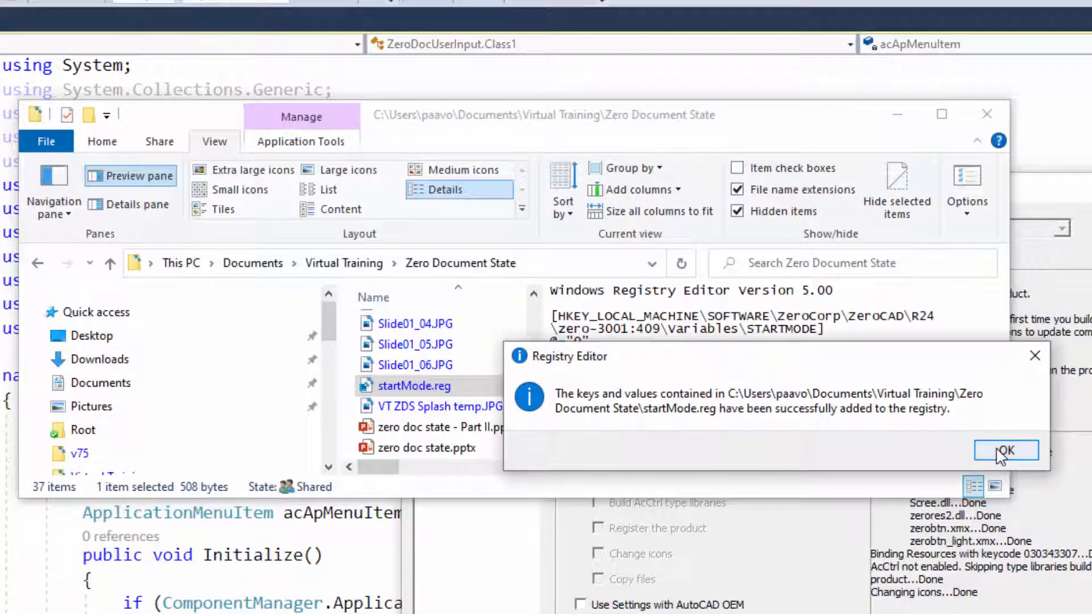
left_click(1004, 450)
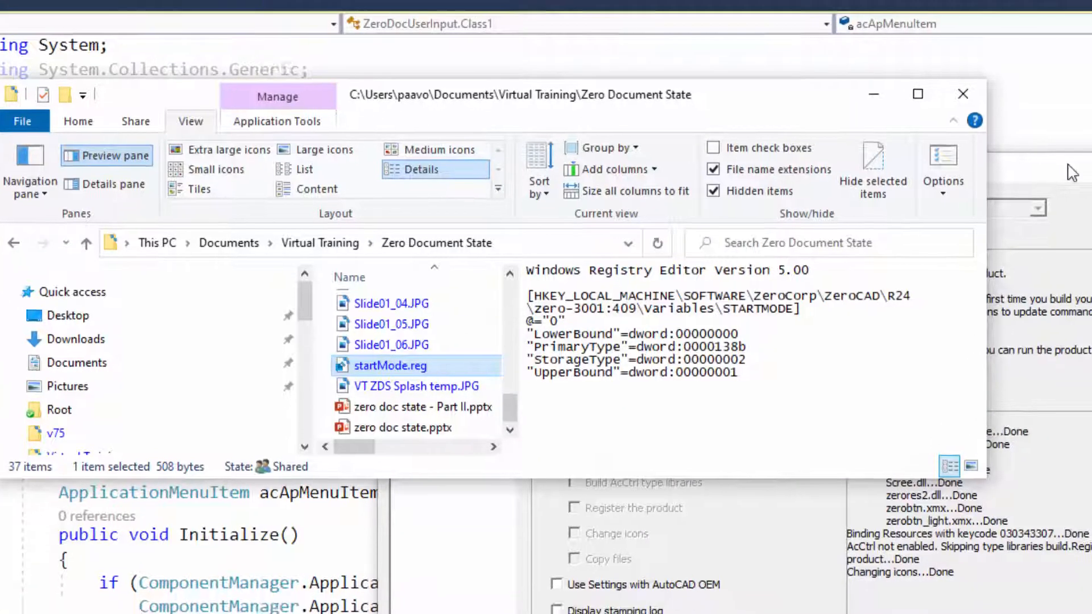
Run zero.exe from the Make Wizard, test the ZeroDoc Cmd item of ZeroCAD's application menu, and close the program.
left_click(1089, 192)
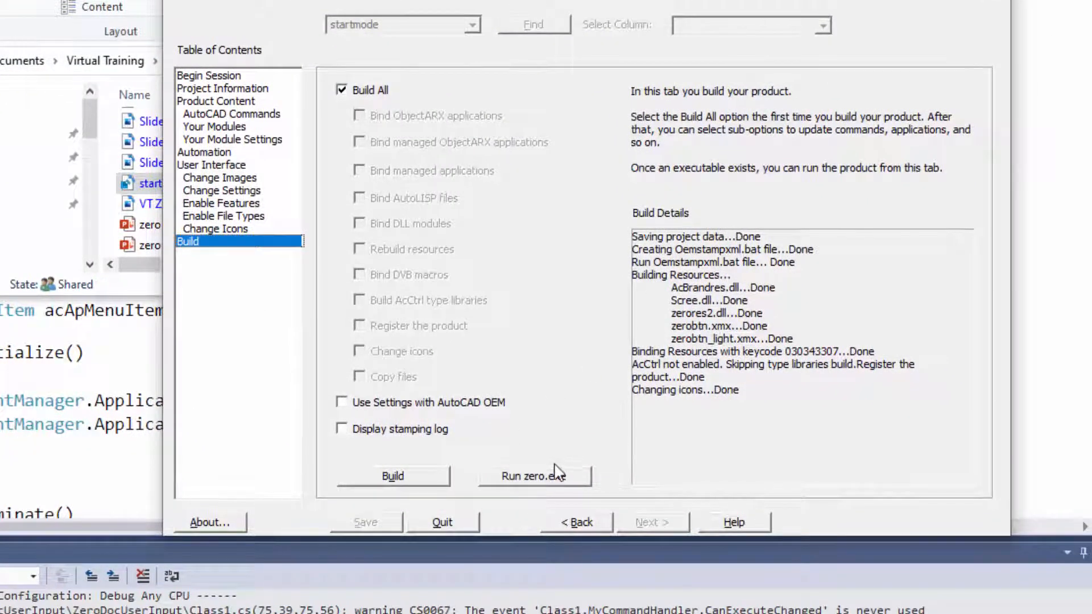
left_click(559, 480)
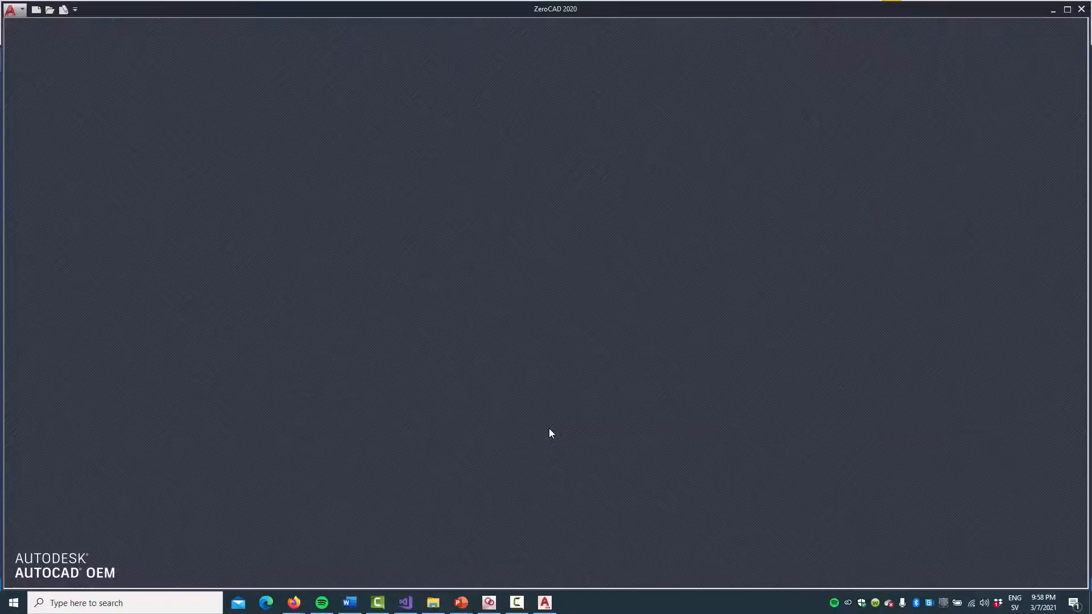
left_click(22, 15)
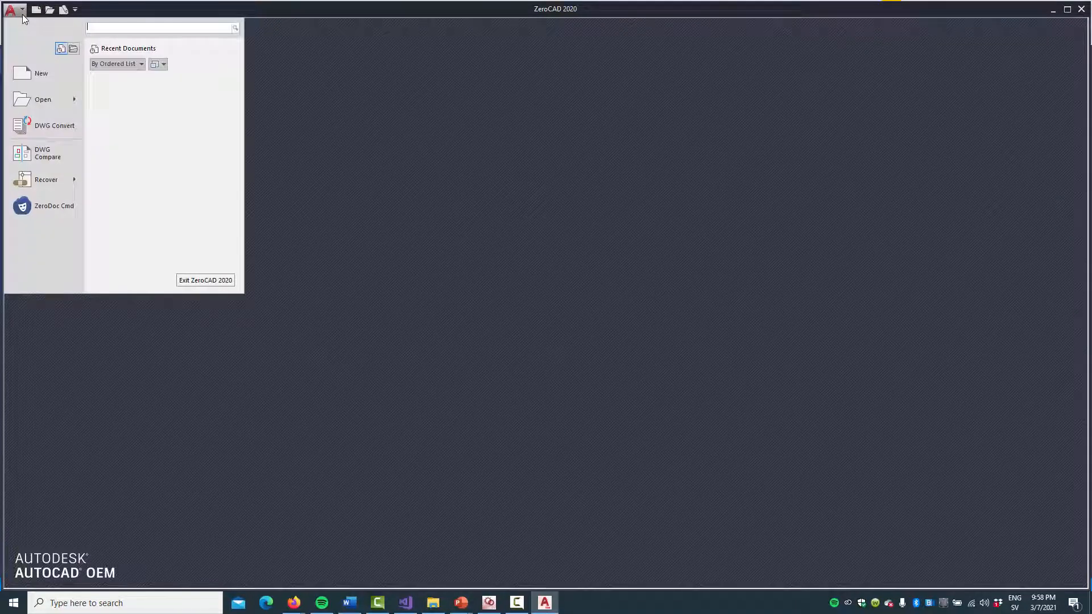
left_click(49, 210)
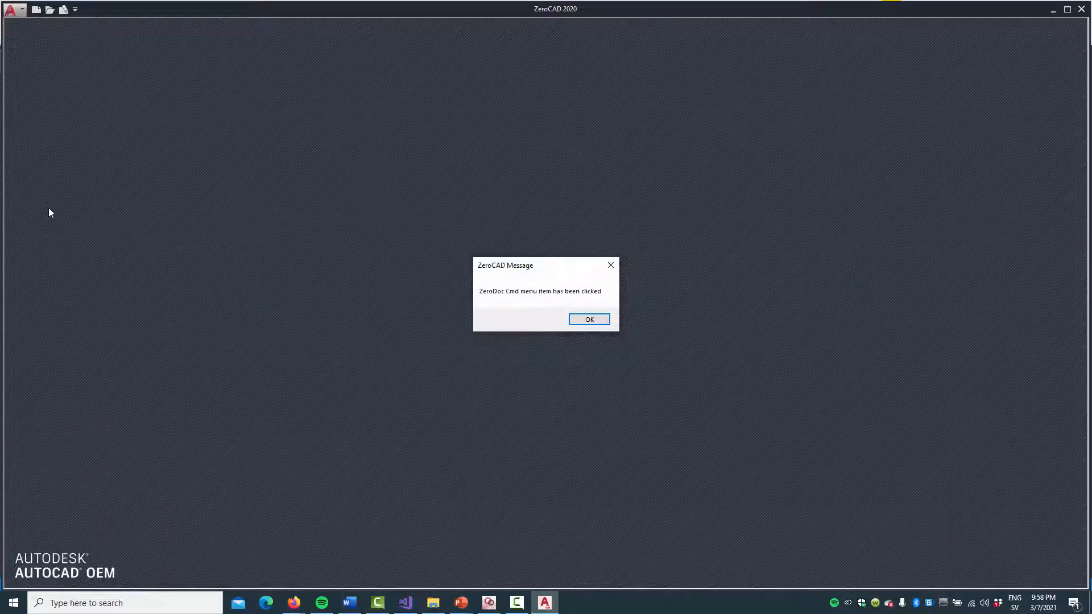
left_click(603, 323)
left_click(1080, 10)
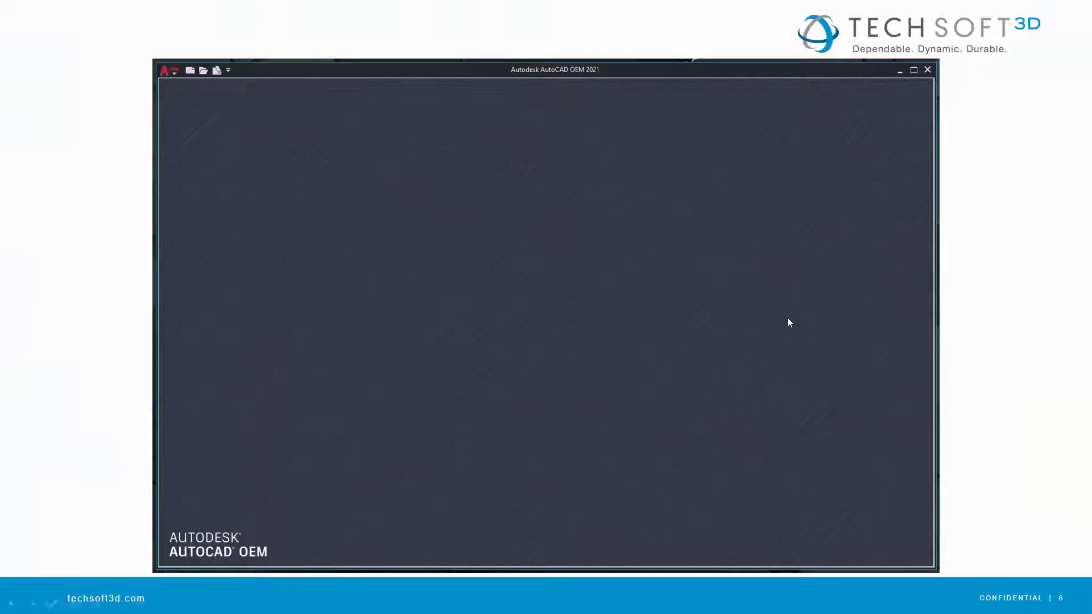
left_click(787, 318)
left_click(787, 318)
left_click(787, 317)
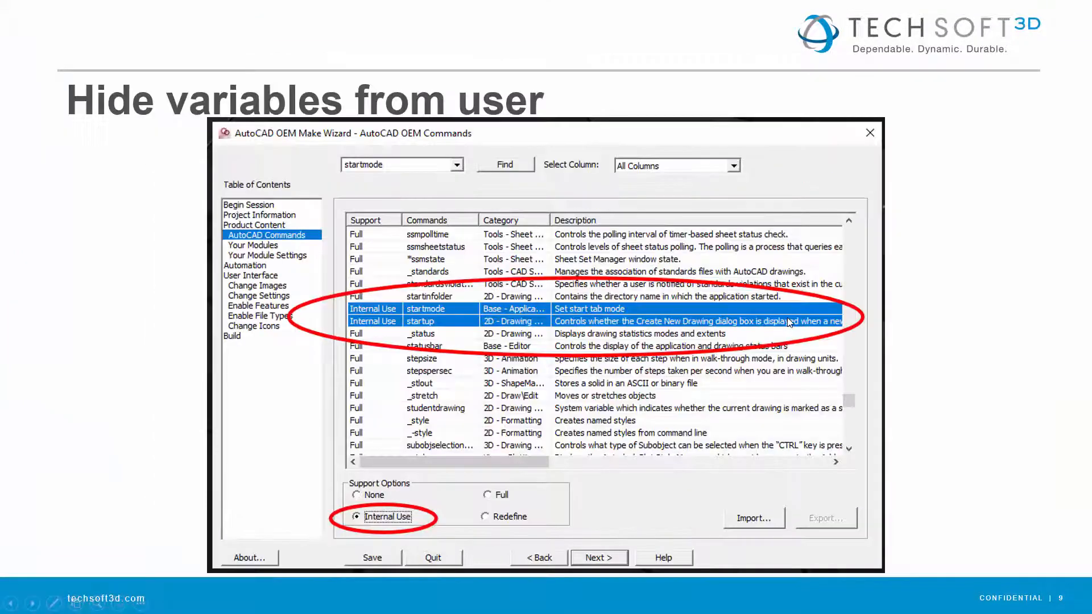
left_click(787, 318)
left_click(787, 317)
left_click(787, 318)
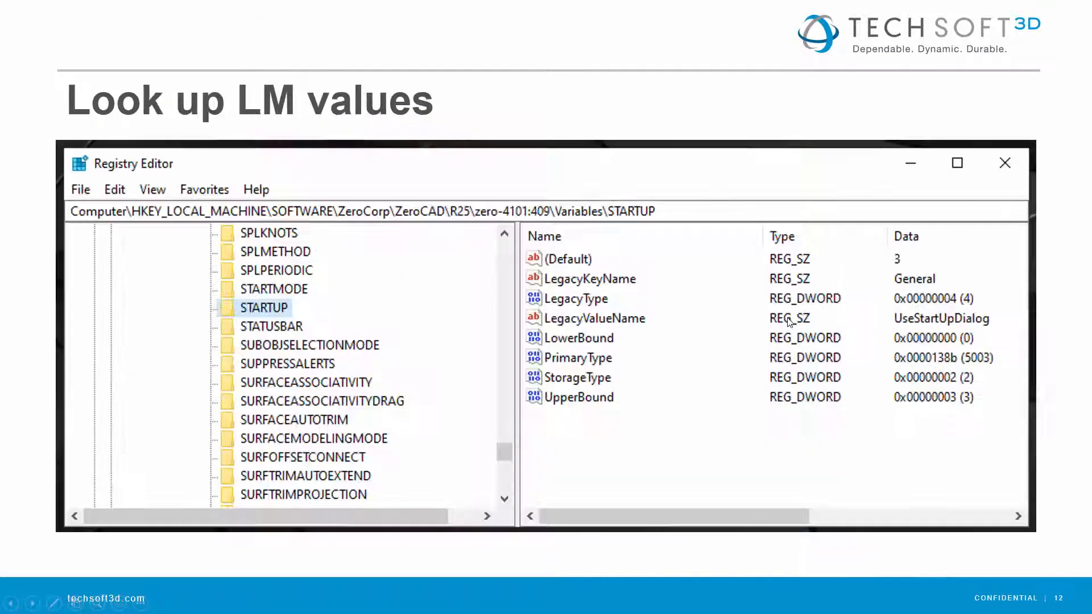
left_click(787, 317)
left_click(787, 317)
left_click(787, 317)
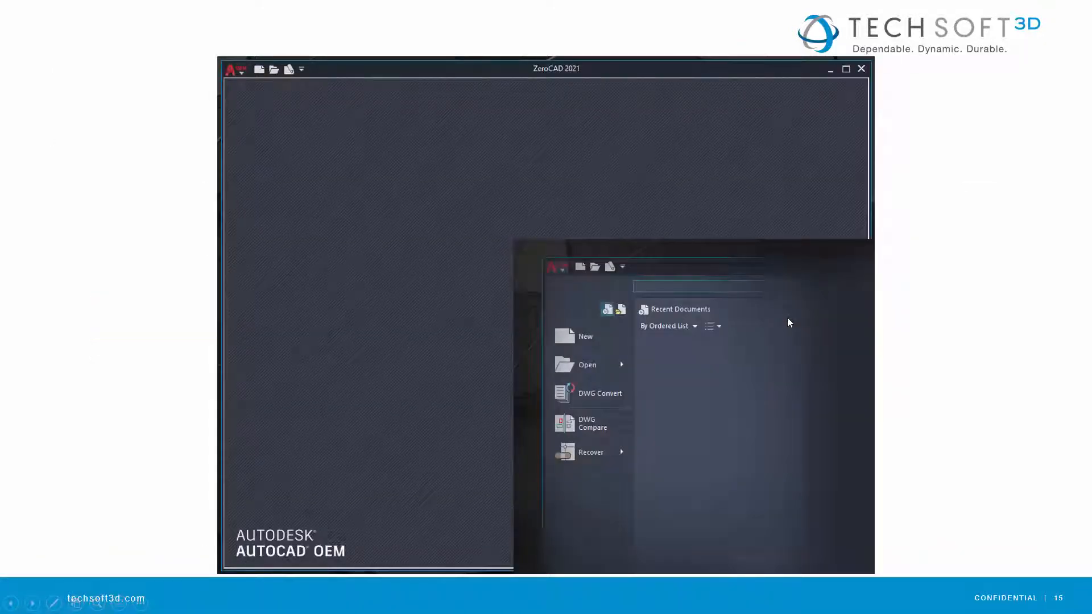
left_click(787, 318)
left_click(788, 318)
left_click(787, 319)
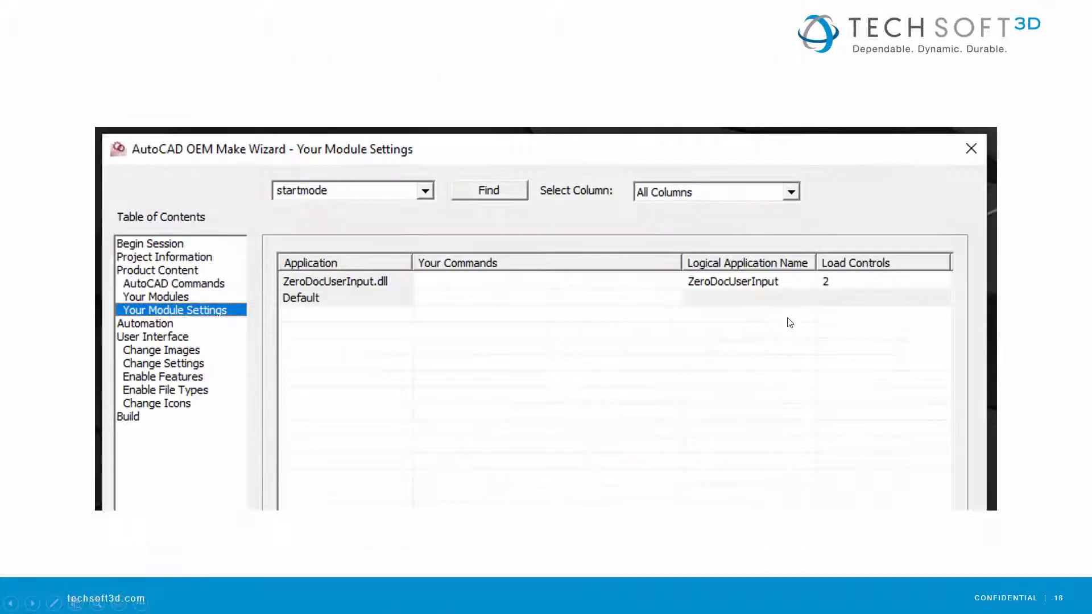
left_click(788, 319)
left_click(787, 319)
left_click(788, 319)
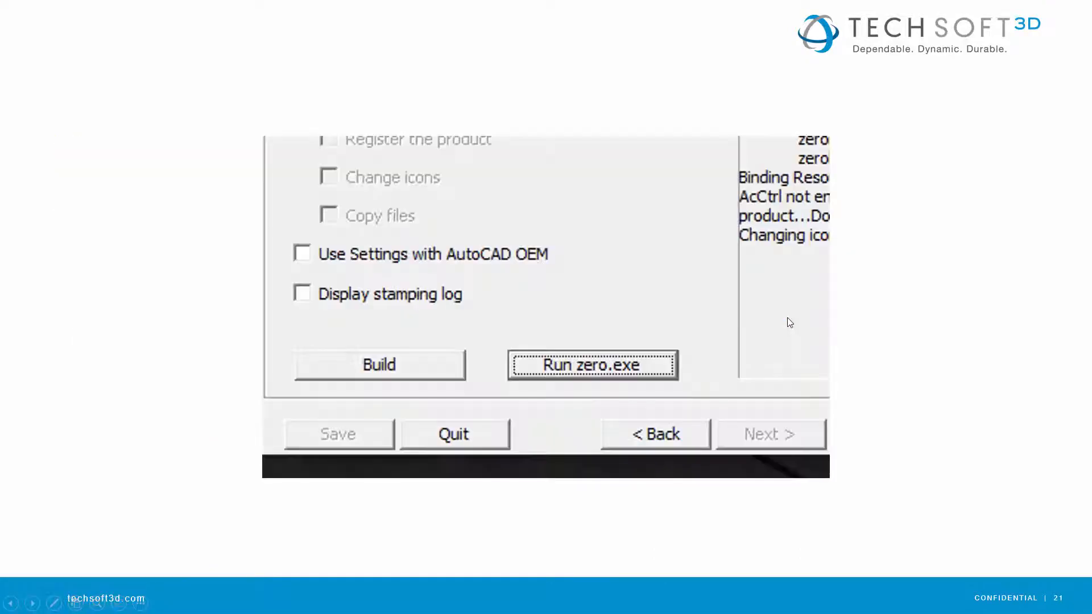
left_click(787, 319)
left_click(788, 319)
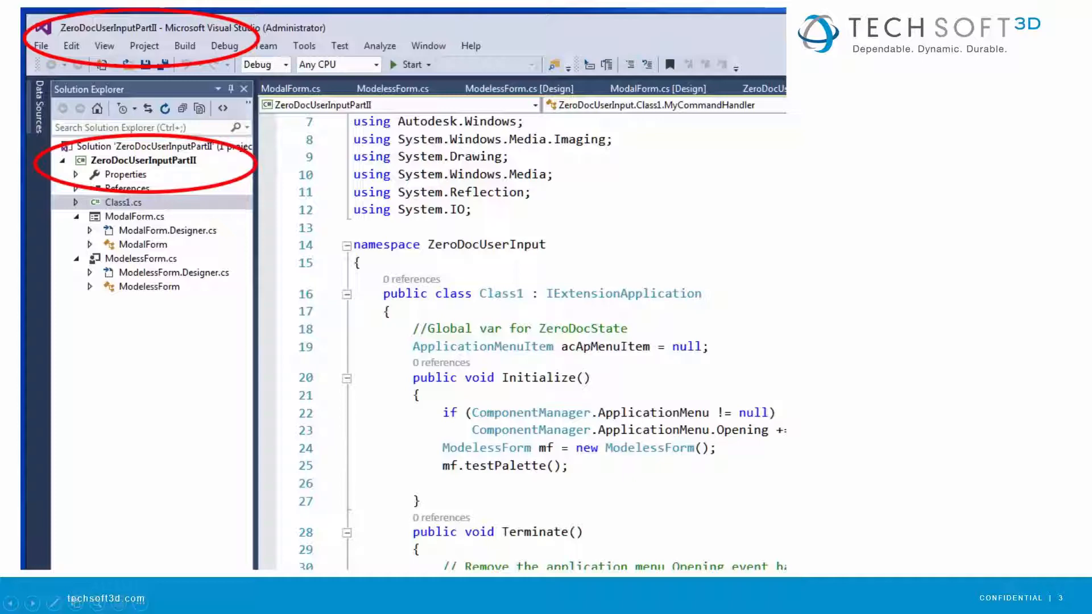
Switch to Visual Studio, open the recent solution ZeroDocUserInputPartII.sln, and enlarge the program window.
key("alt+Tab")
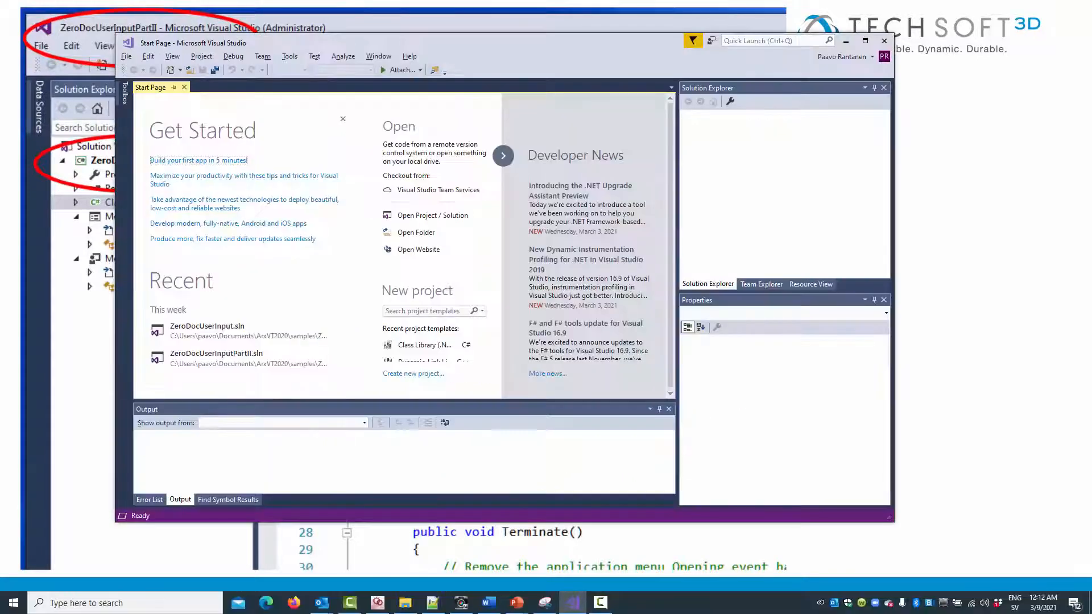
left_click(230, 356)
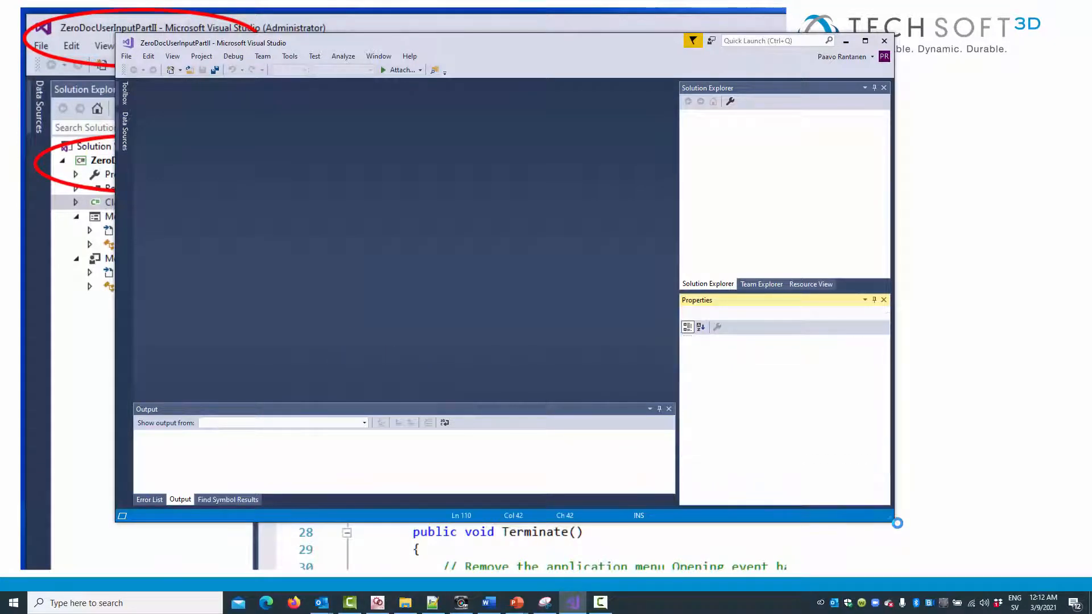
left_click_drag(894, 522, 938, 556)
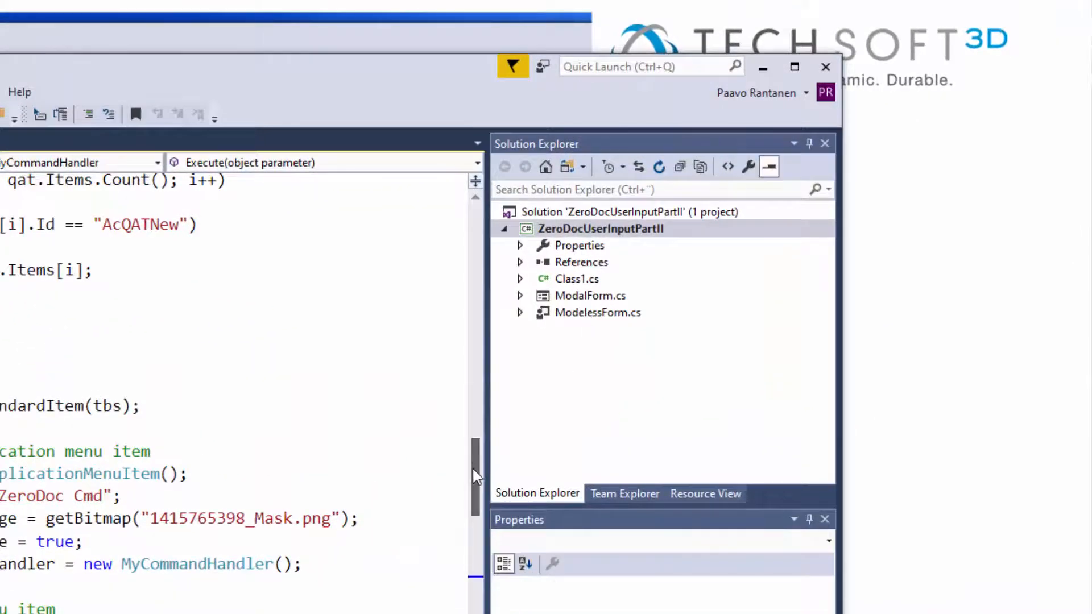
Go to the ModelessForm definition from Initialize() in Class1.cs and examine its testPalette() method.
left_click_drag(714, 296, 714, 230)
left_click_drag(560, 323, 562, 192)
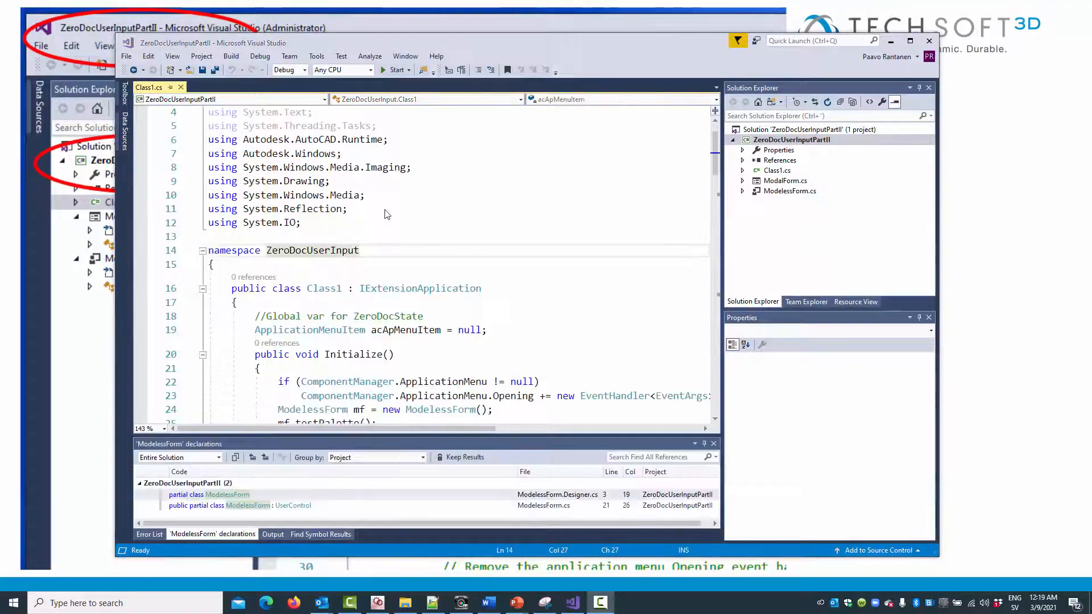
scroll(385, 207, "down", 3)
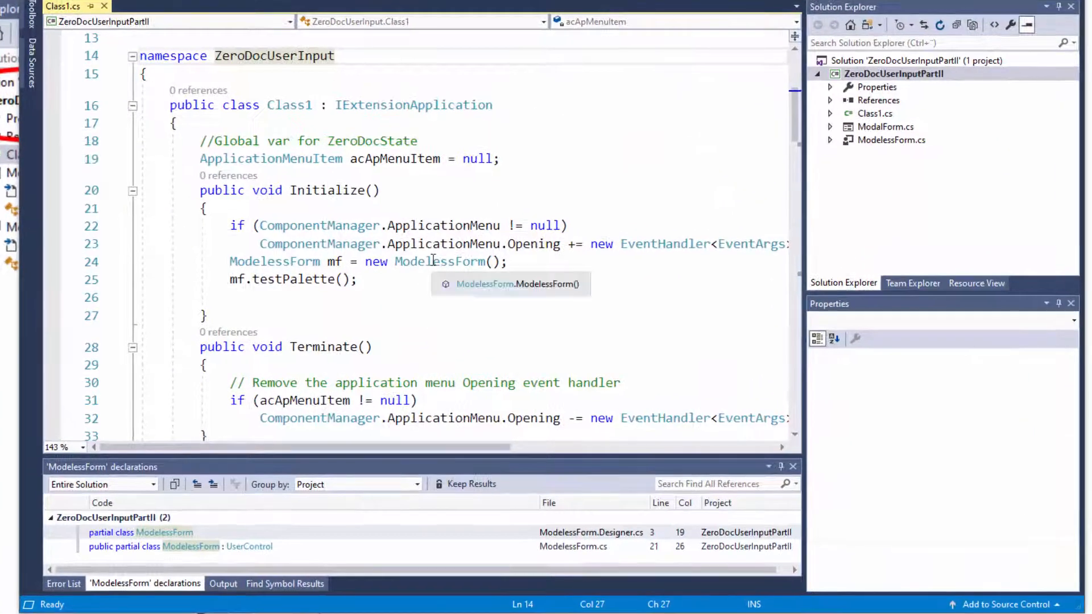
left_click(435, 281)
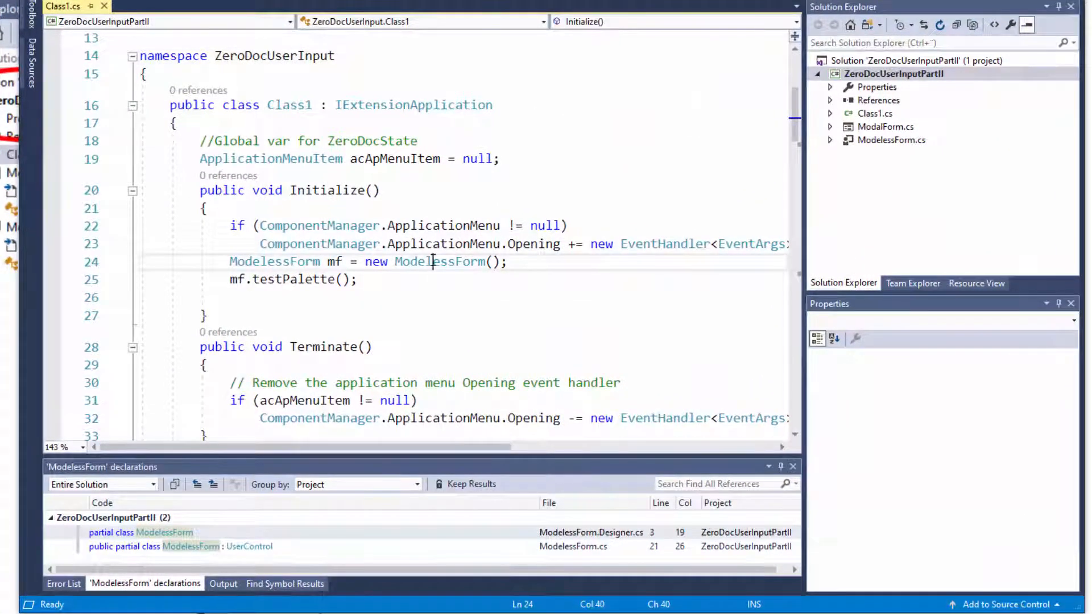
right_click(434, 261)
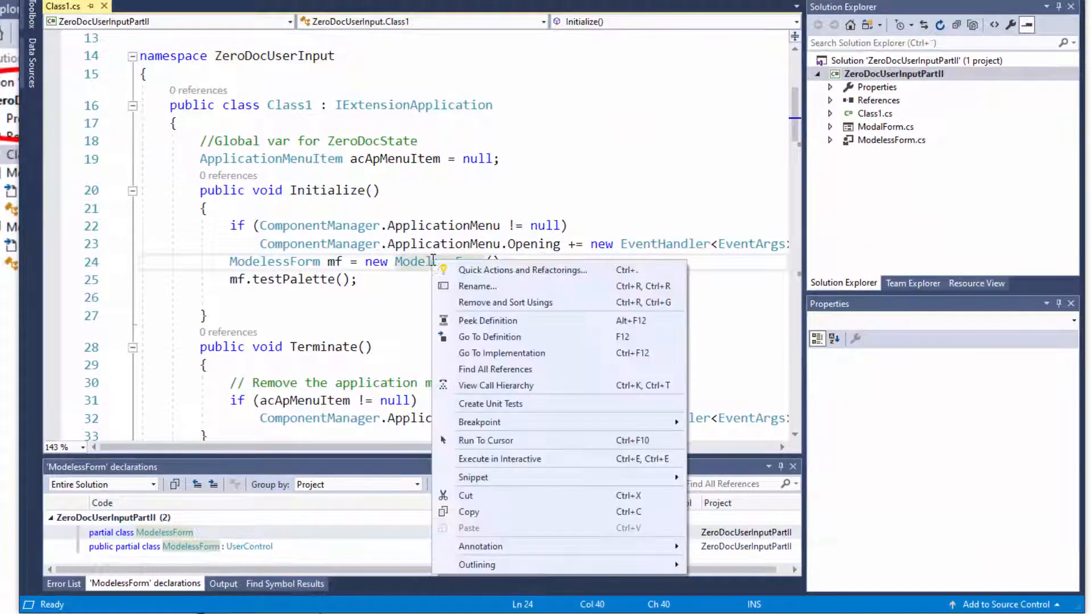
left_click(494, 338)
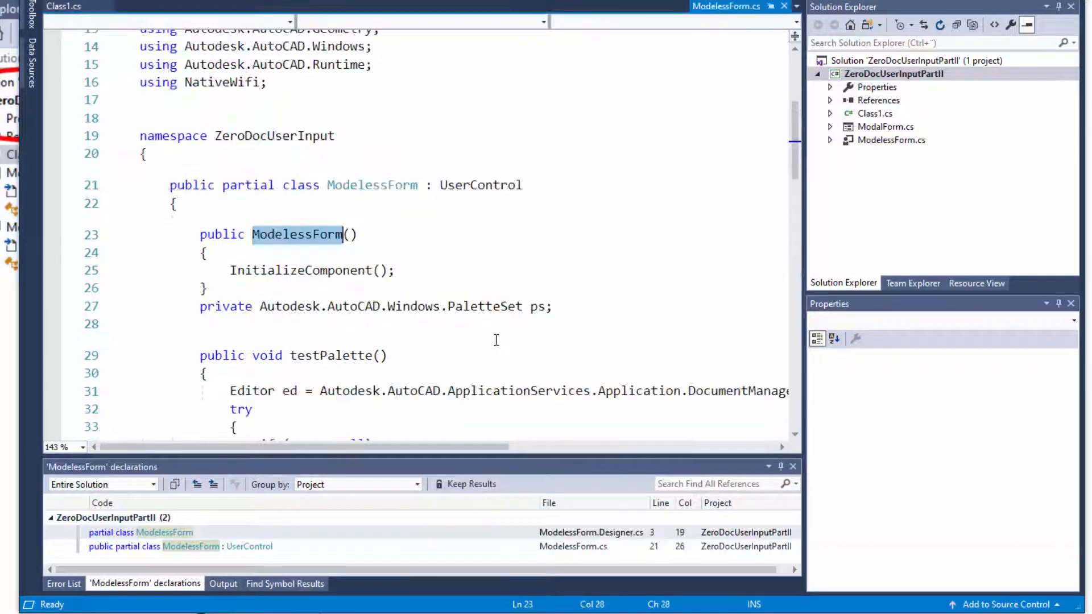
scroll(311, 262, "down", 5)
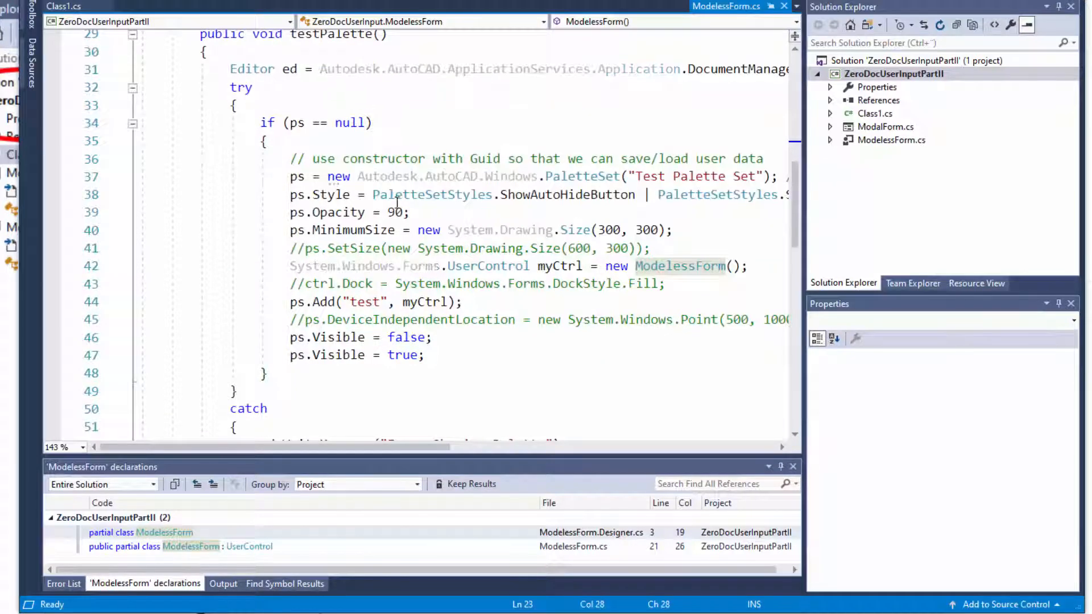
Open the Scan button's click handler from the ModelessForm.cs designer and inspect the project's ManagedWifi reference.
left_click(887, 140)
double_click(886, 140)
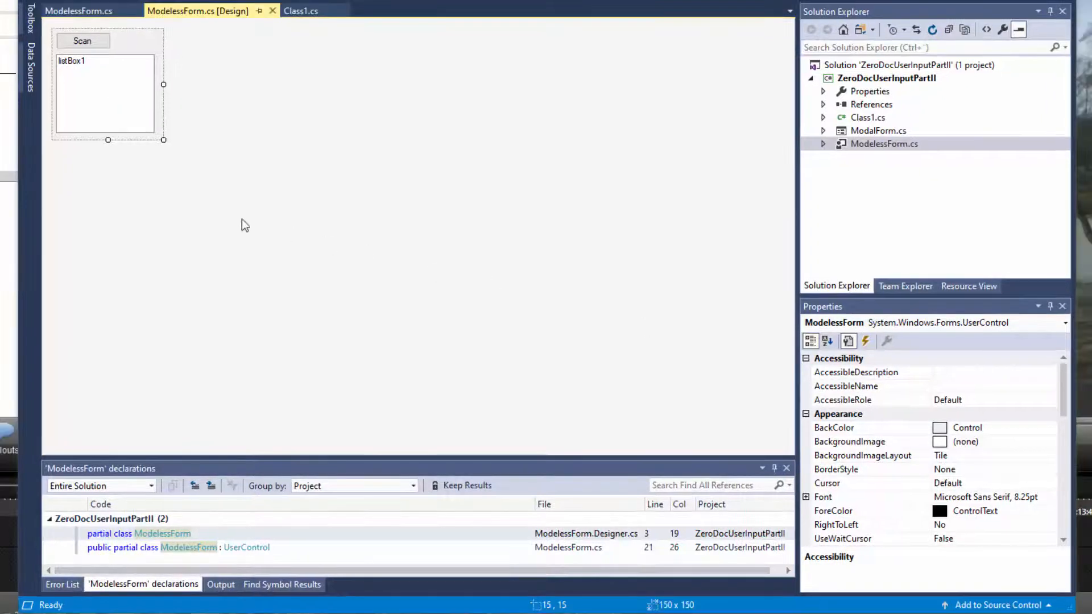
double_click(74, 37)
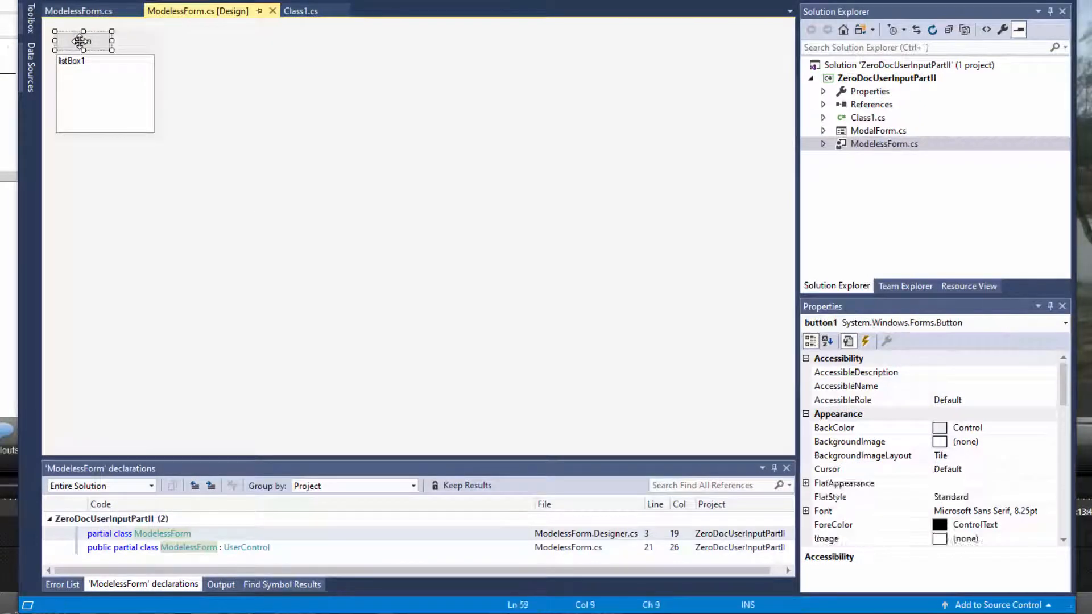
scroll(413, 273, "down", 2)
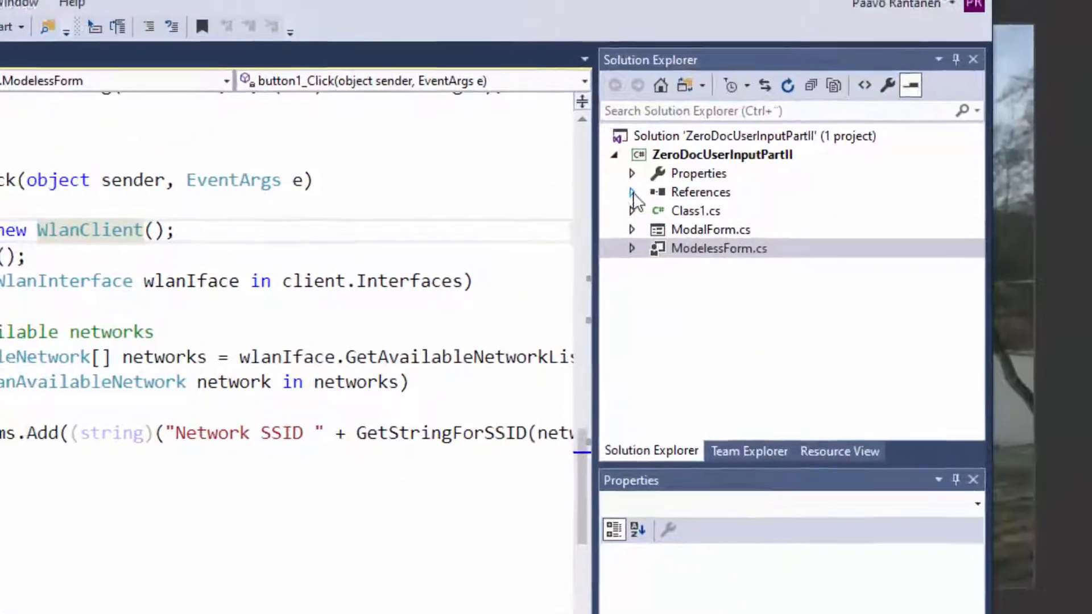
left_click(823, 104)
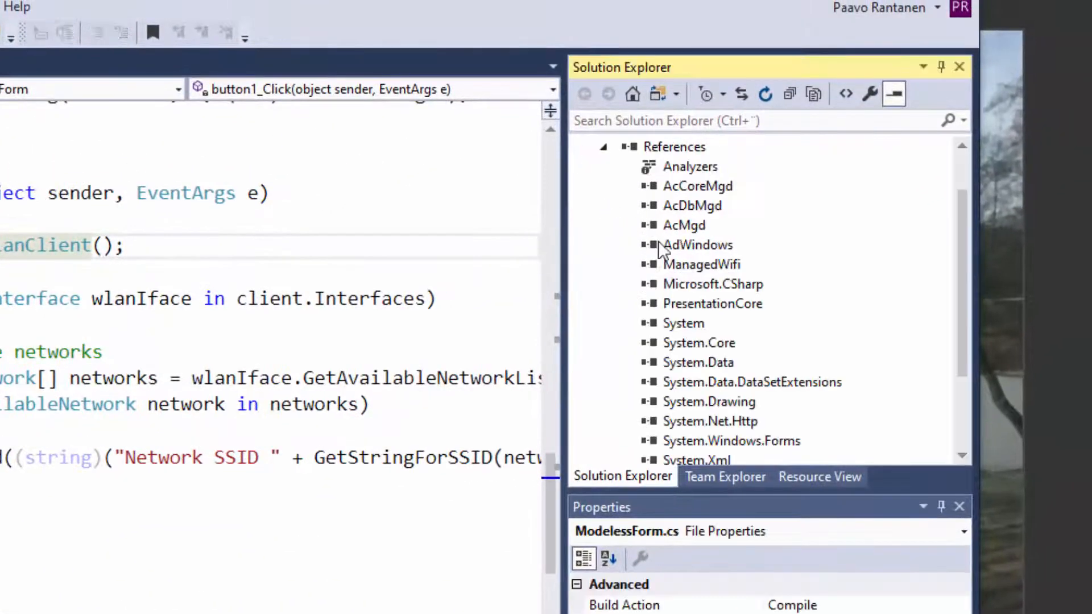
left_click(708, 263)
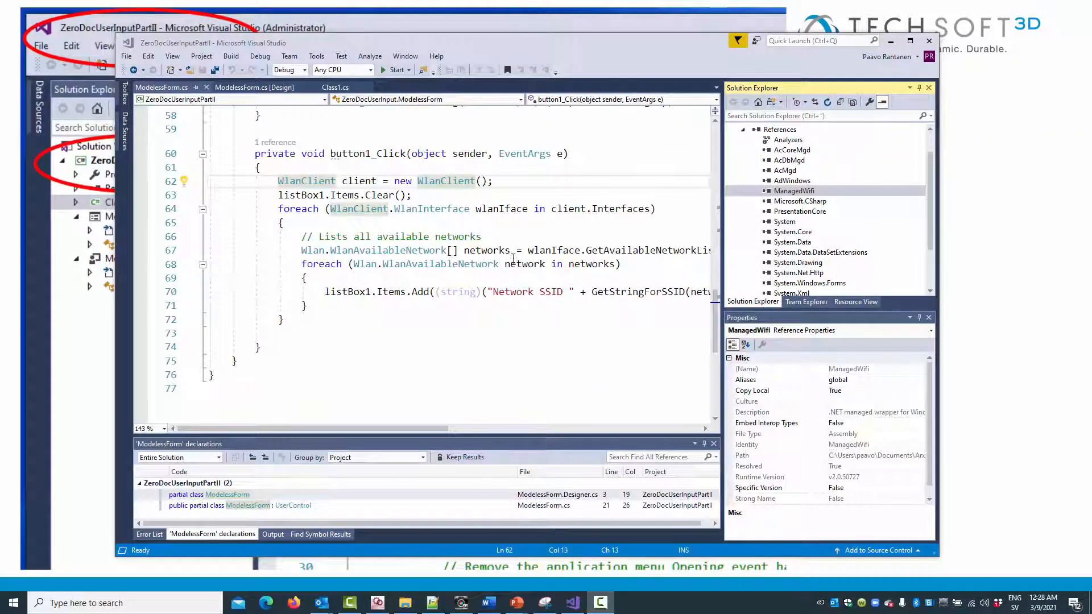
Return to Class1.cs and review how ApplicationMenu_Opening removes the AcNew and AcQATNew items and adds a menu item.
scroll(785, 218, "down", 2)
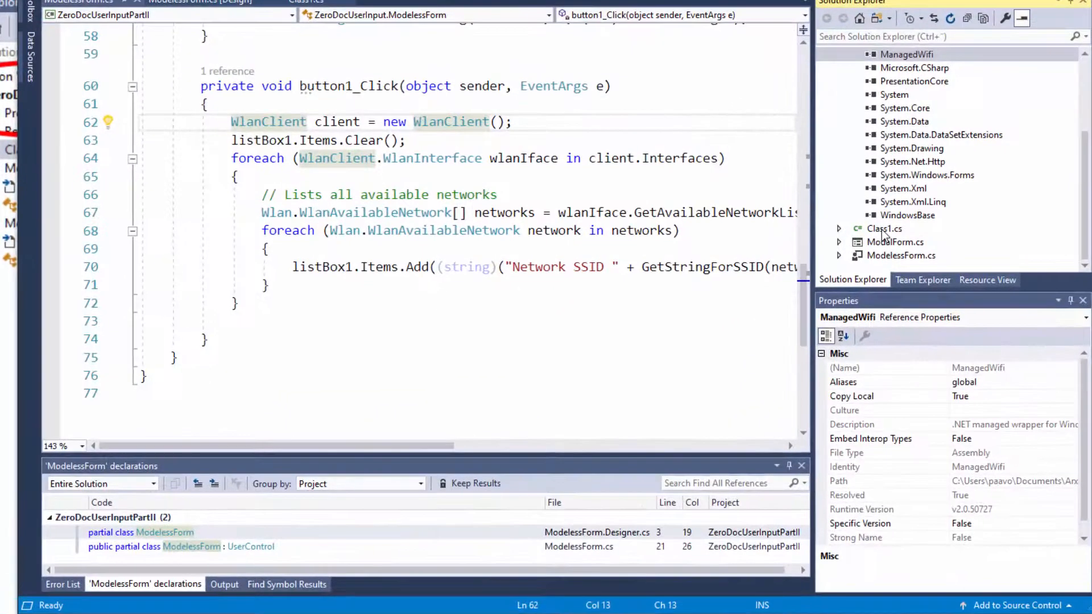
double_click(883, 229)
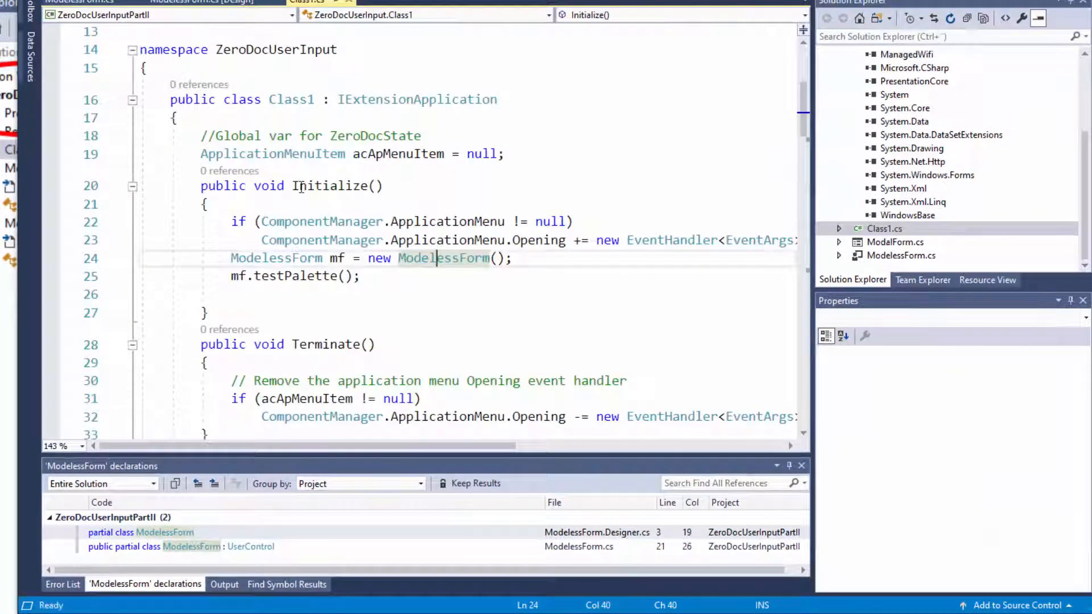
scroll(282, 195, "down", 7)
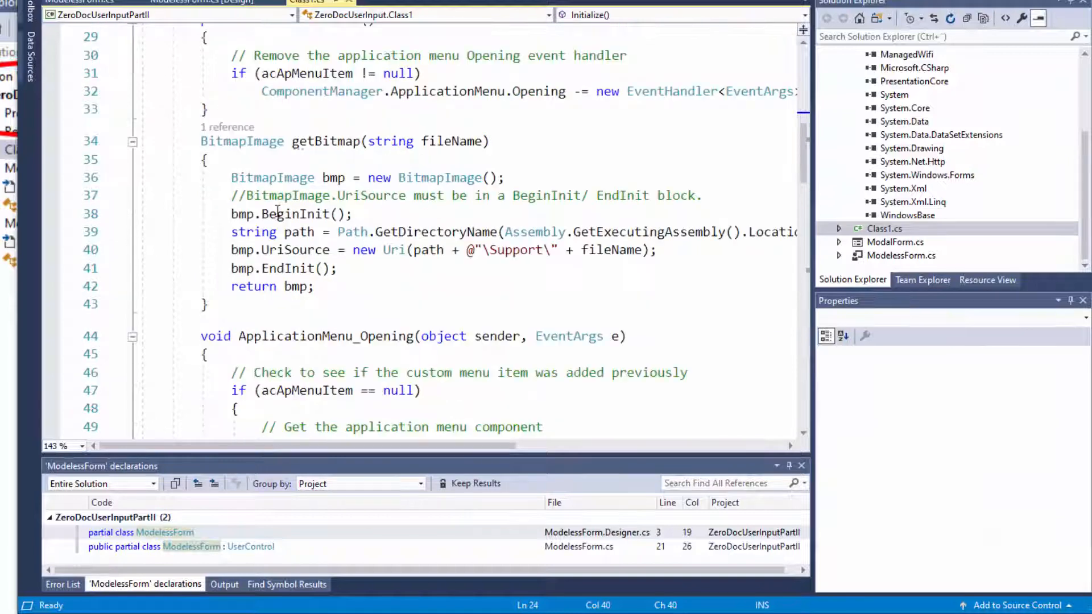
scroll(277, 211, "down", 3)
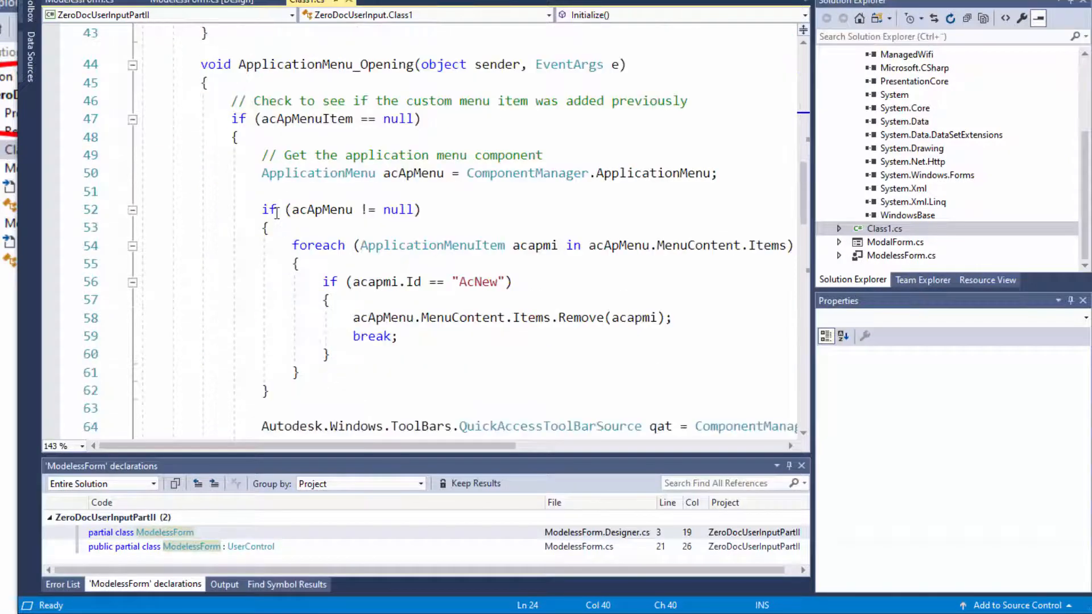
mouse_move(332, 127)
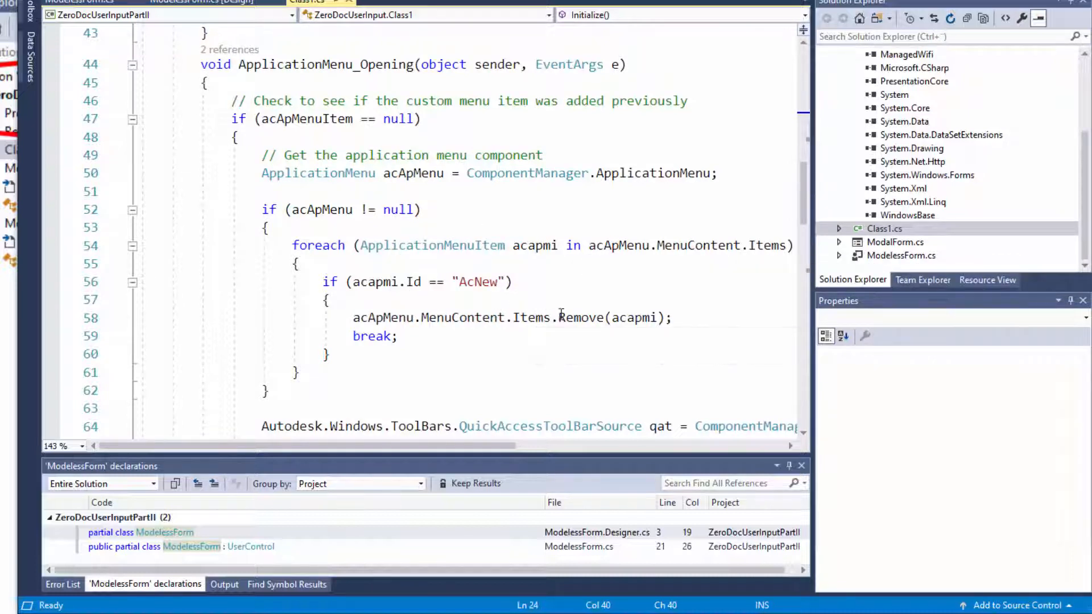
double_click(599, 317)
scroll(675, 258, "down", 3)
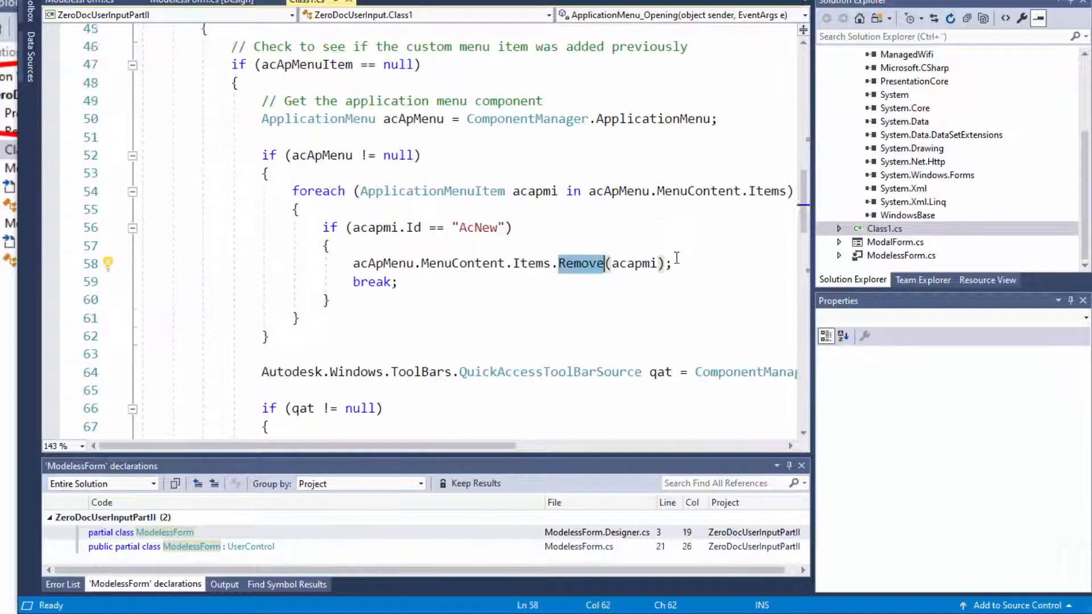
scroll(676, 258, "down", 4)
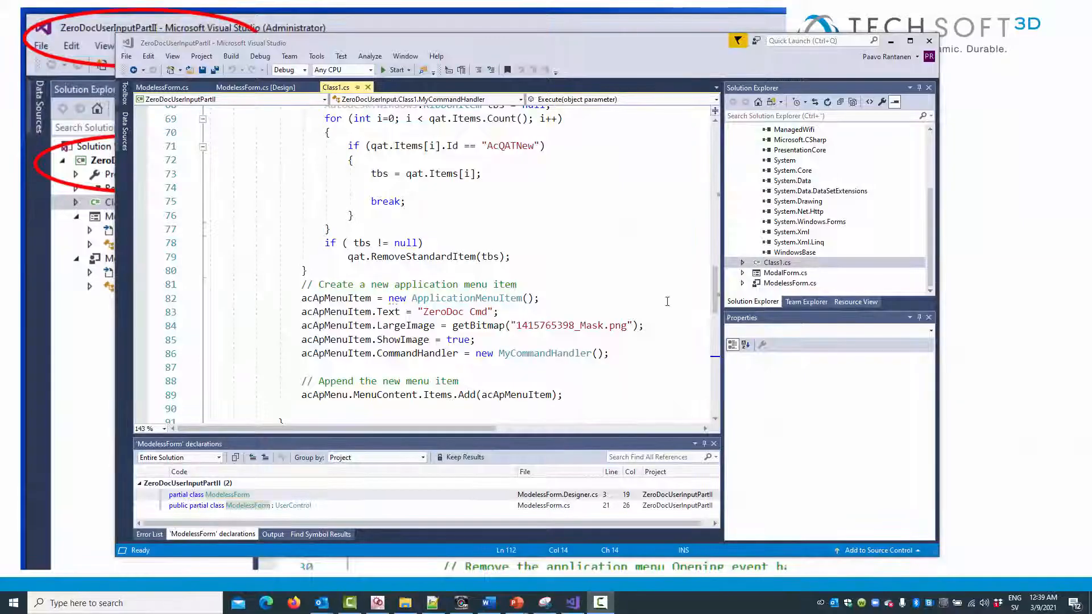
Go to the MyCommandHandler definition and examine the ShowModalDialog call in its Execute method.
left_click(535, 353)
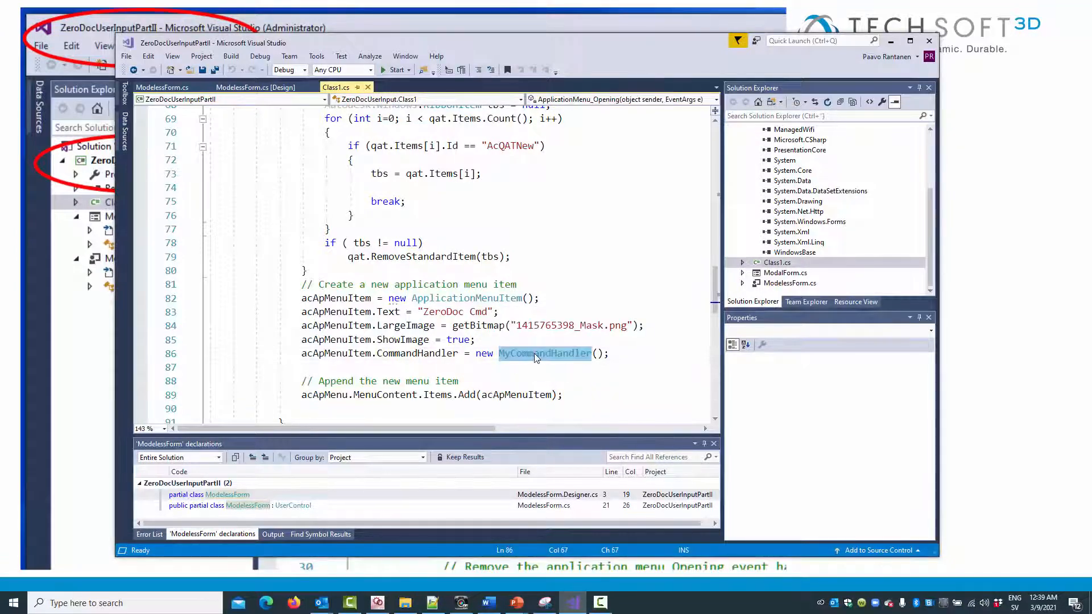
right_click(535, 353)
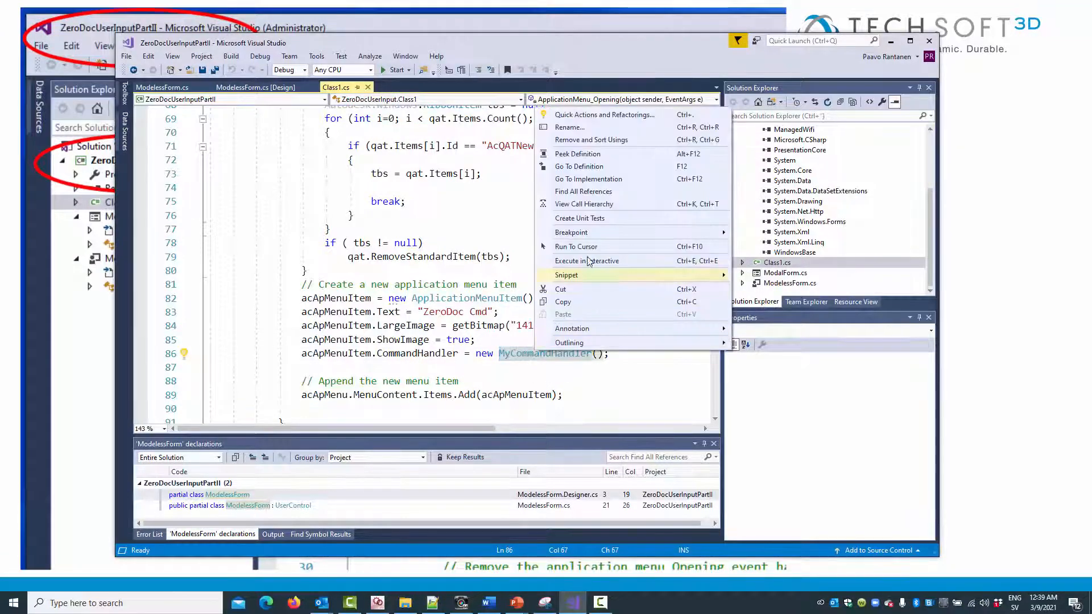
left_click(597, 166)
scroll(548, 326, "down", 3)
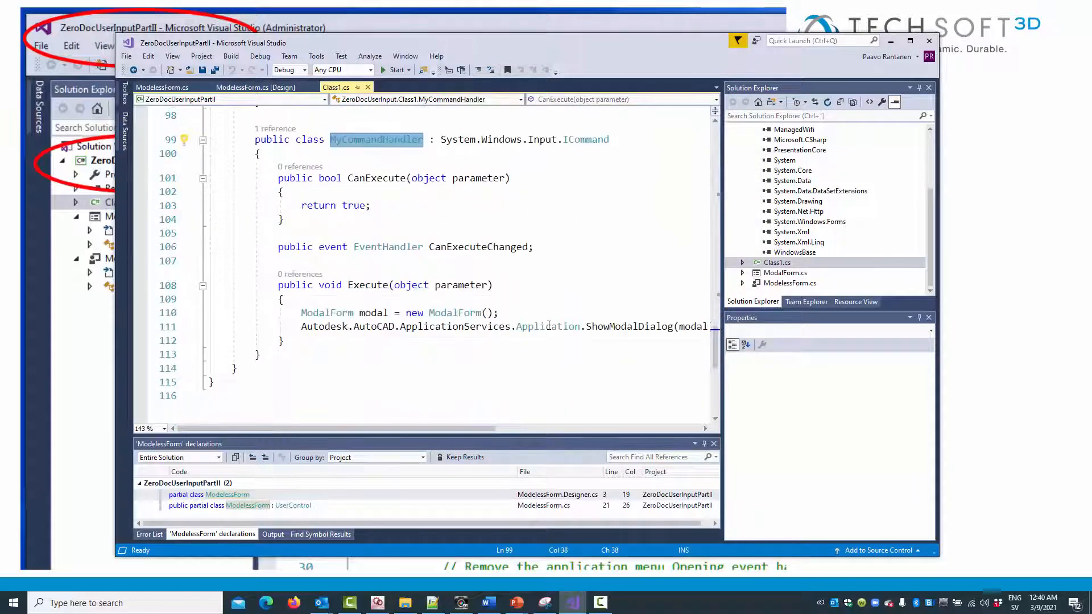
left_click(630, 327)
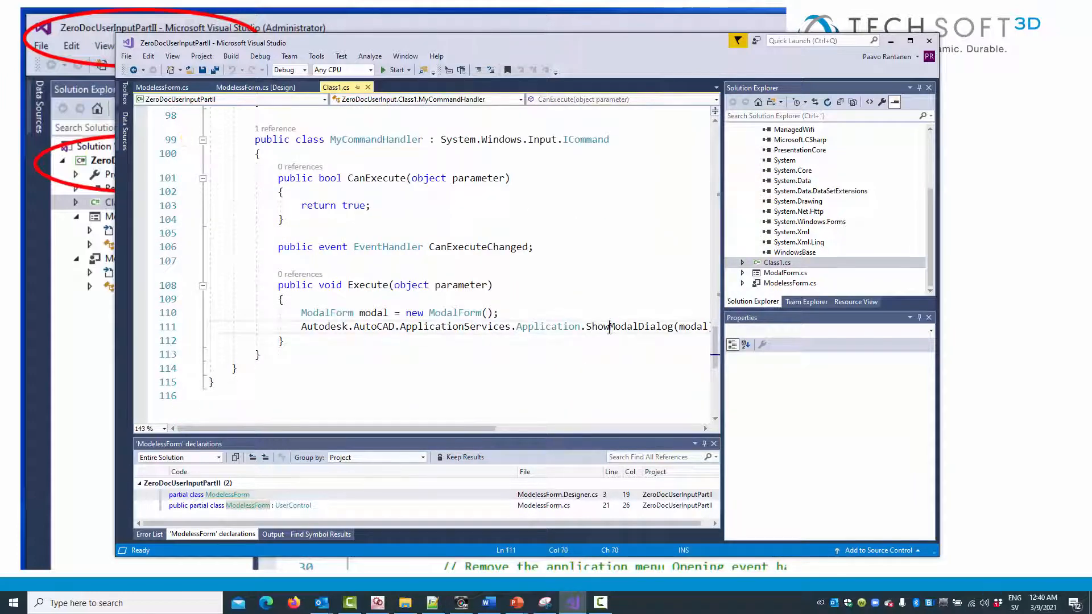
left_click_drag(461, 429, 511, 428)
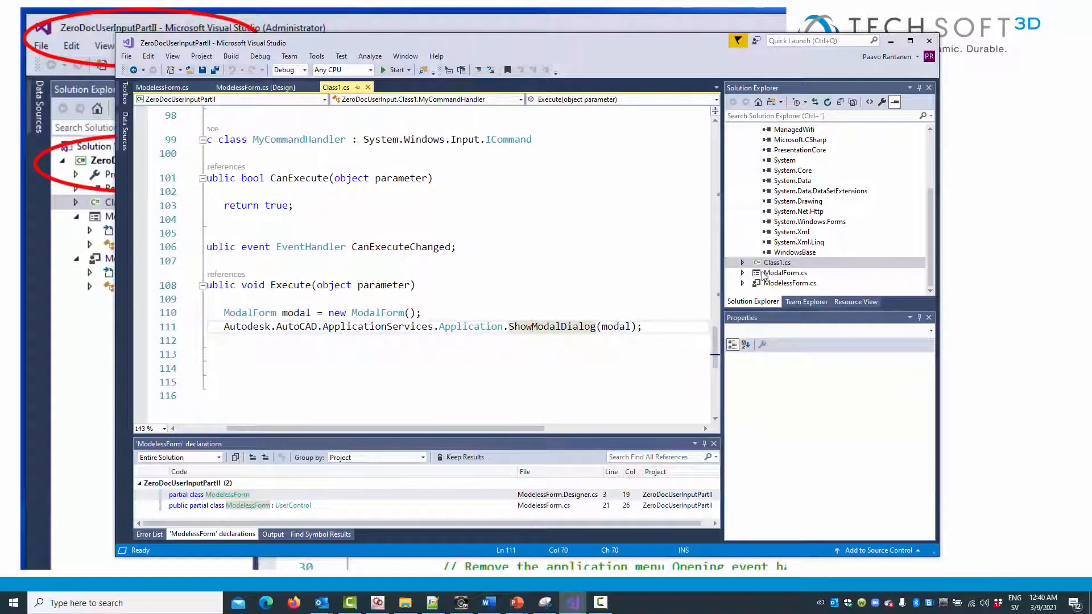
View the ModalForm.cs form design and return to the Class1.cs code.
left_click(783, 275)
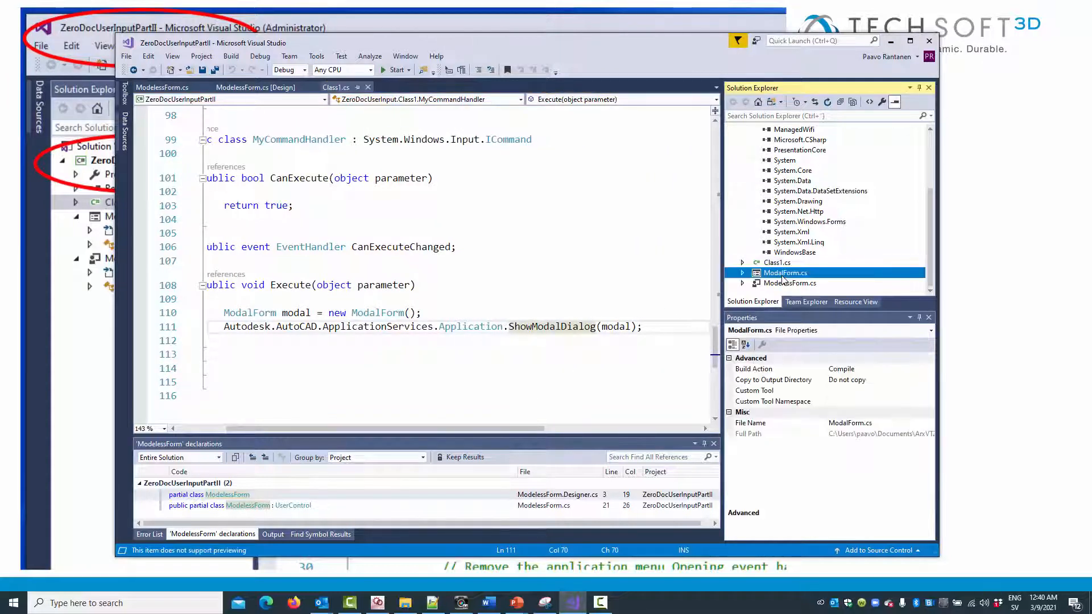
double_click(783, 275)
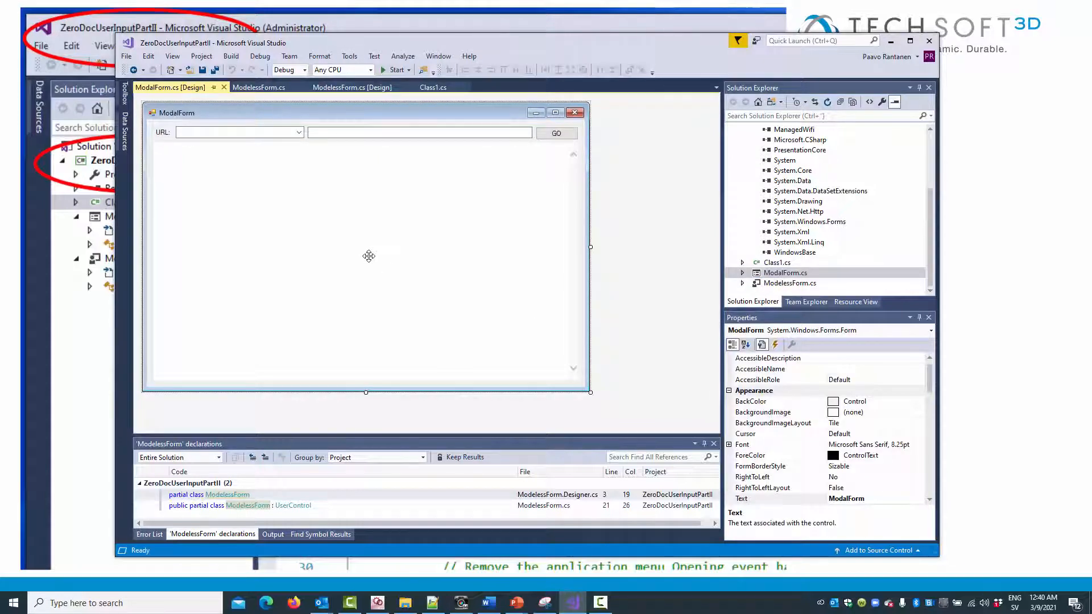
double_click(777, 262)
Rebuild the ZeroDocUserInputPartII project.
scroll(798, 232, "up", 3)
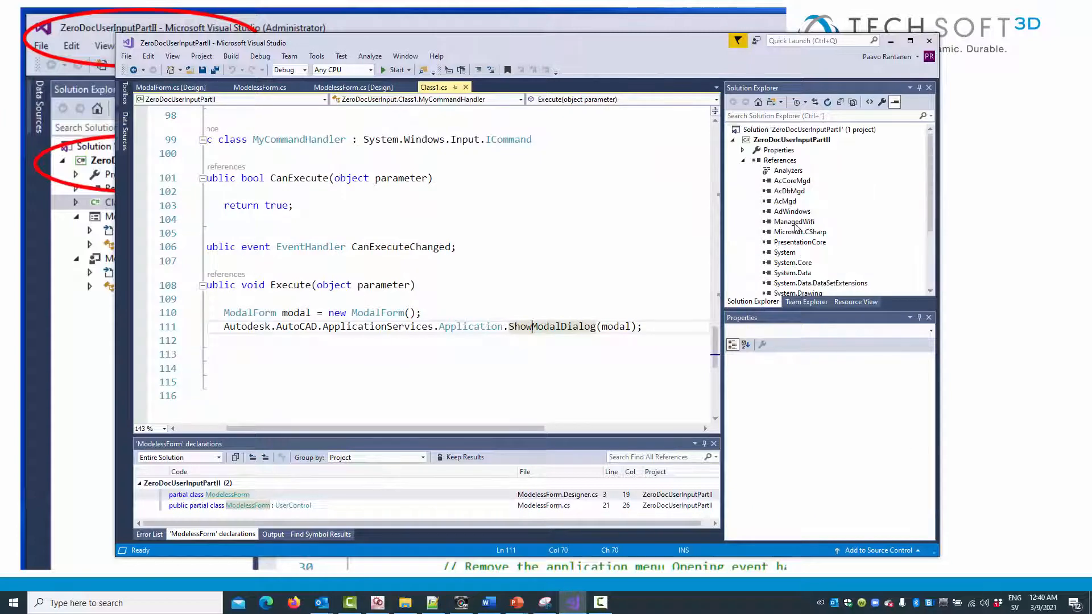
right_click(793, 141)
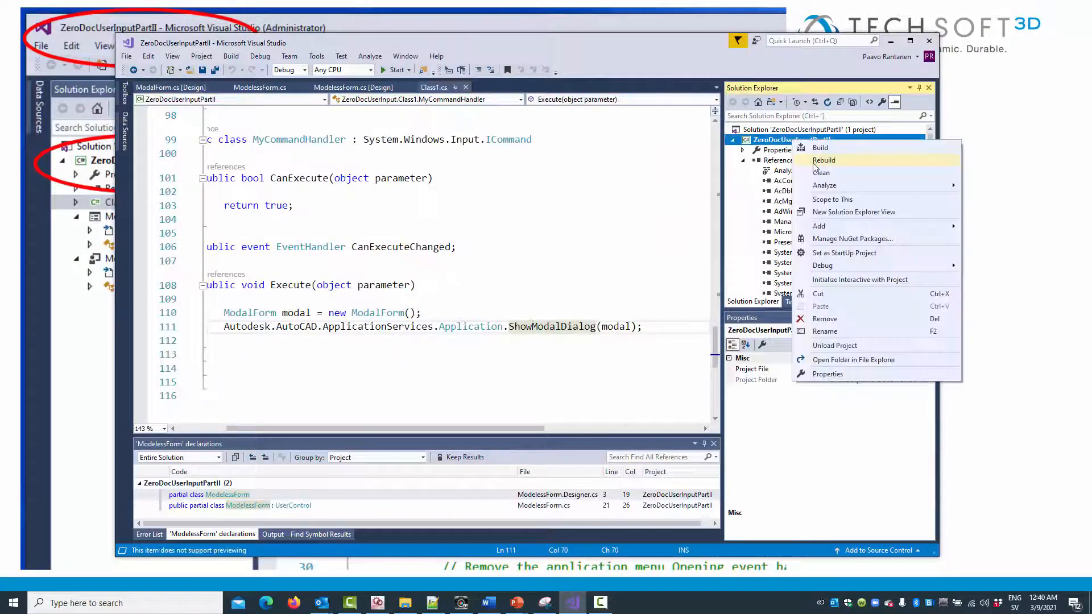
left_click(815, 162)
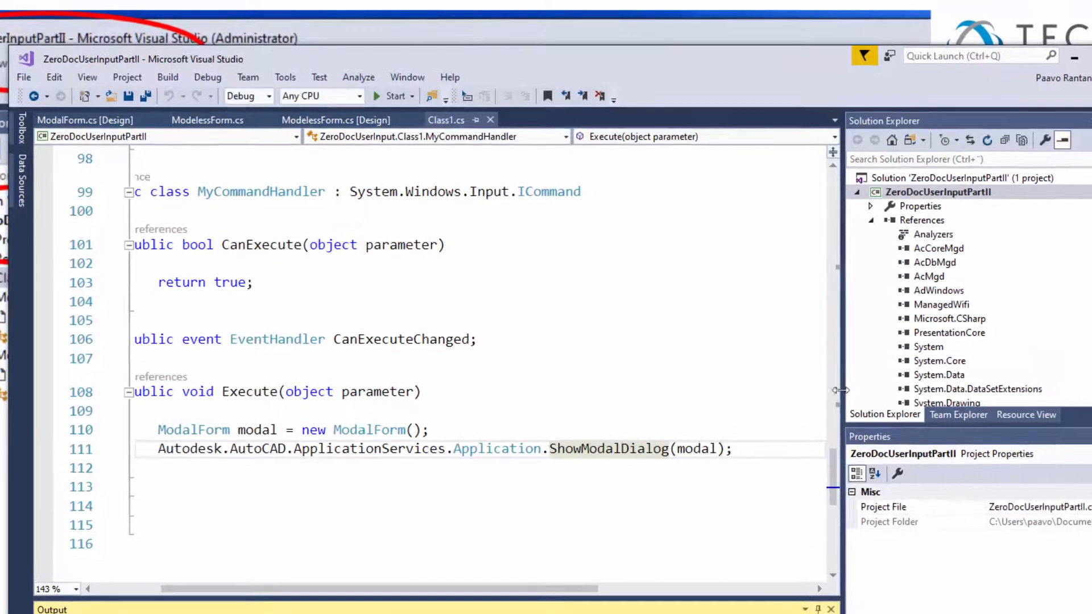
Open the ZeroDocUserInputPartII project properties and check the assembly name.
right_click(939, 193)
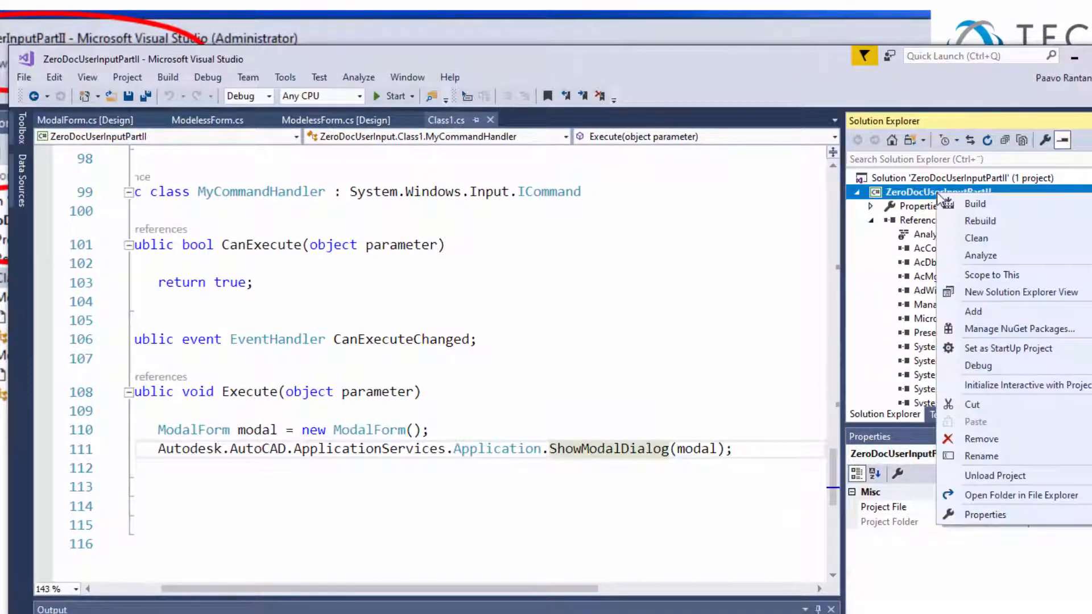
left_click(979, 514)
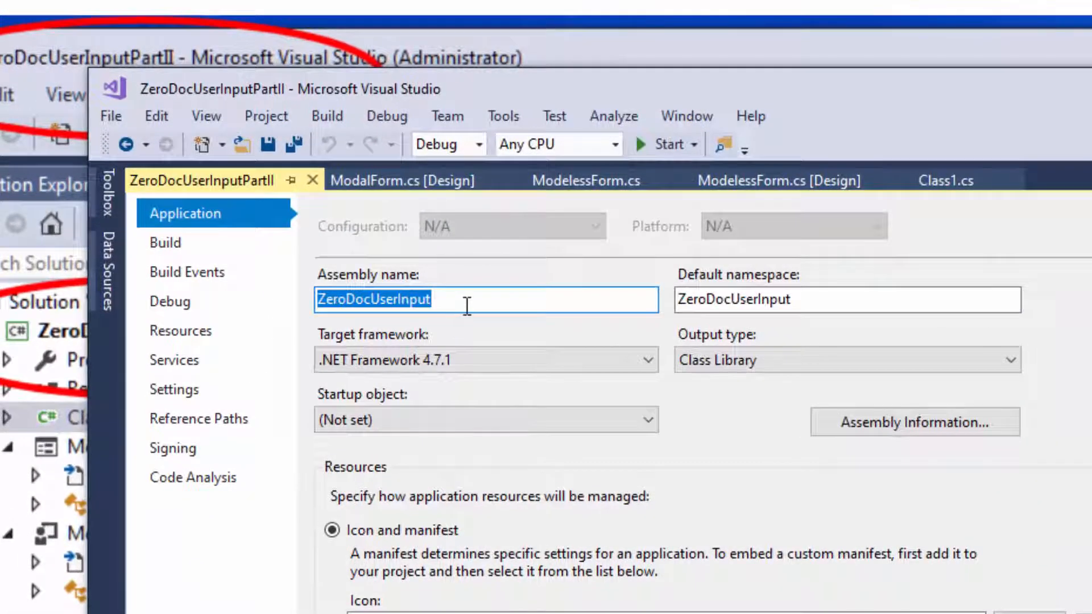
left_click(467, 305)
left_click_drag(467, 305, 304, 303)
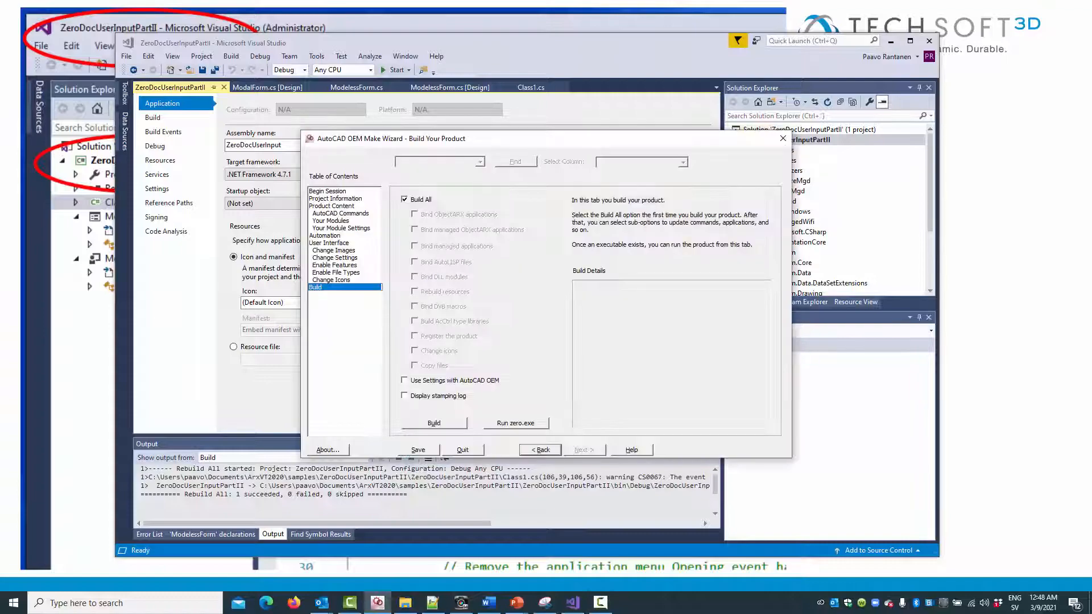
Switch to the AutoCAD OEM Make Wizard and check the full location of ZeroDocUserInput.dll among Your Modules.
left_click(344, 222)
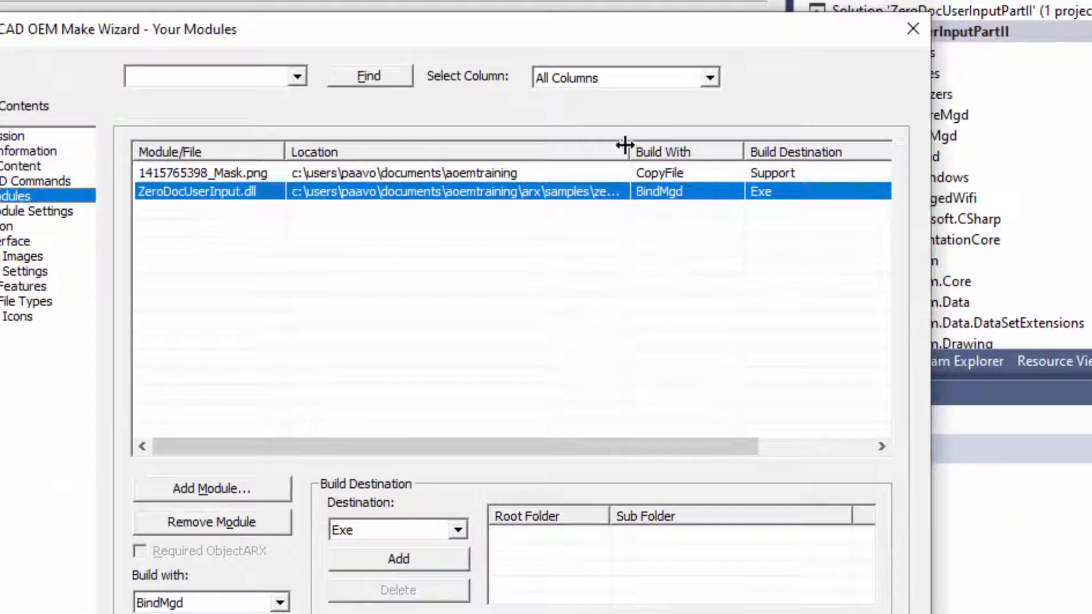
double_click(630, 145)
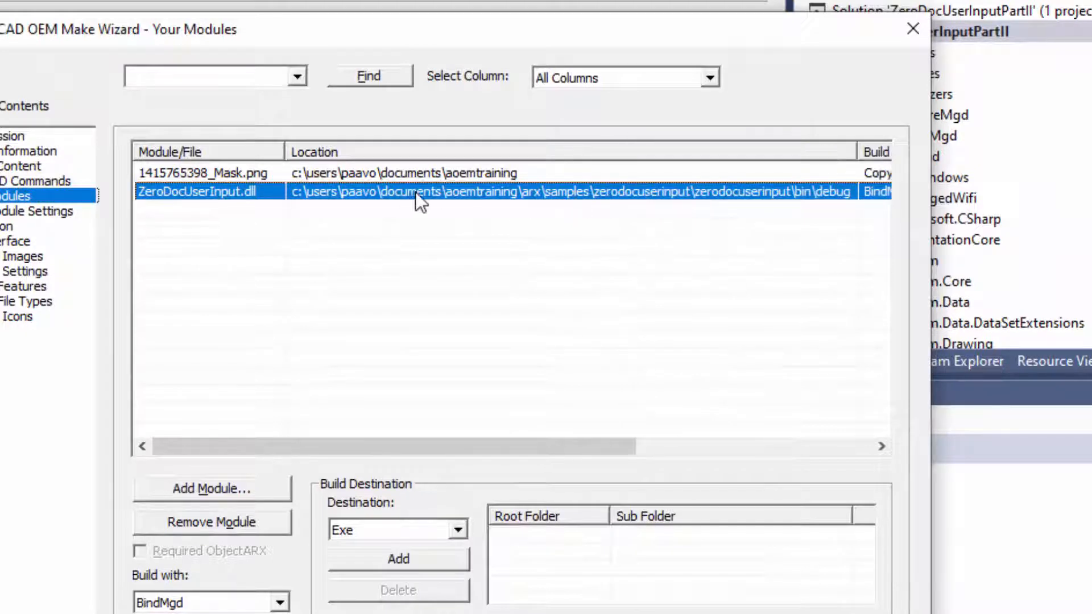
left_click(643, 197)
left_click(633, 220)
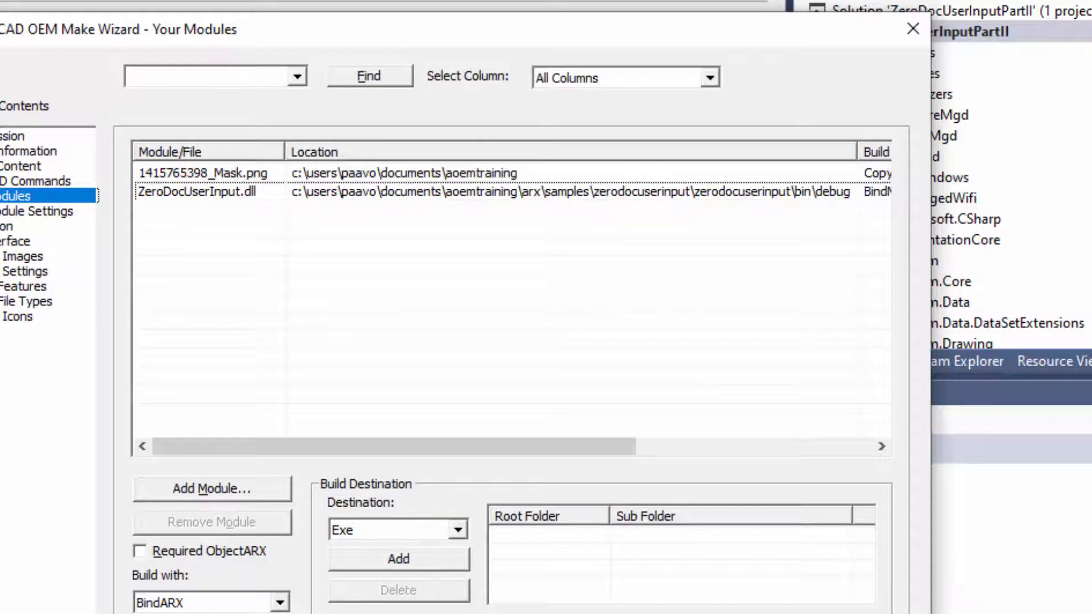
Switch to File Explorer, open the ZeroDocUserInputPartII project's bin\Debug folder and copy its address as text.
key("alt+Tab")
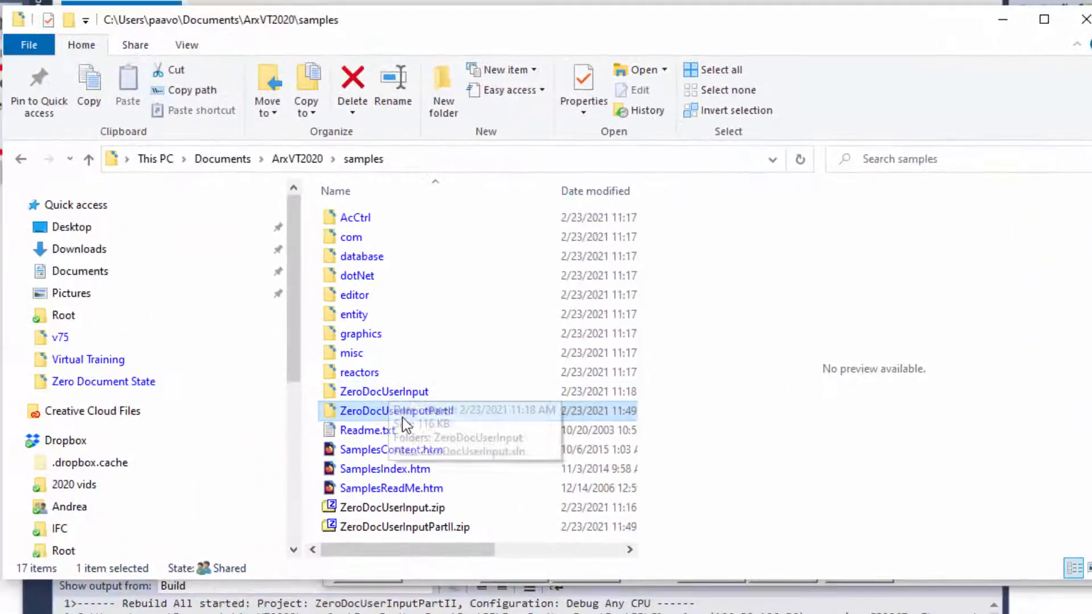
double_click(407, 414)
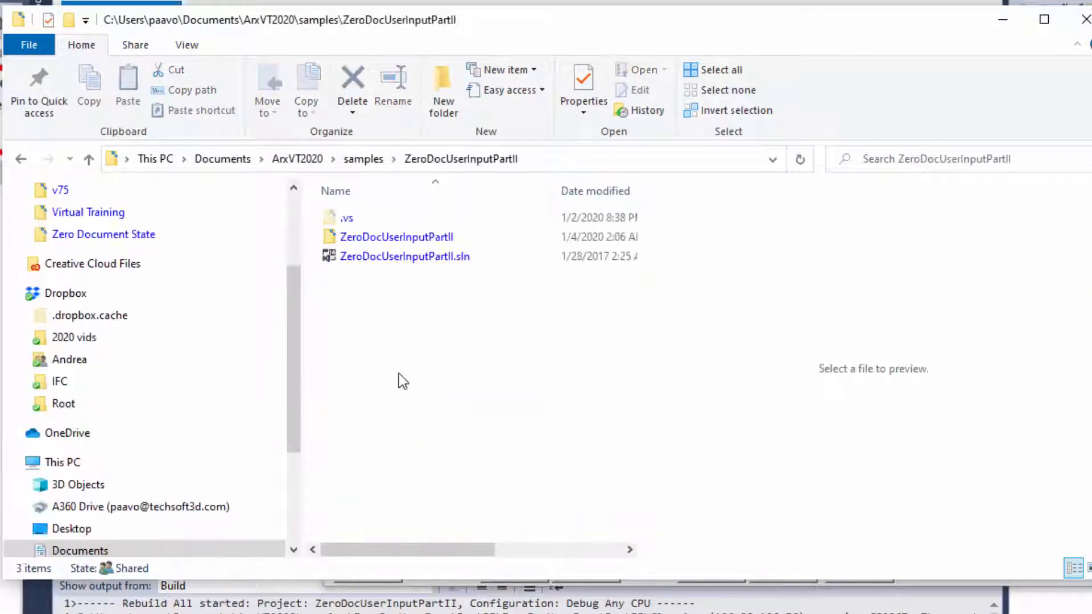
double_click(396, 235)
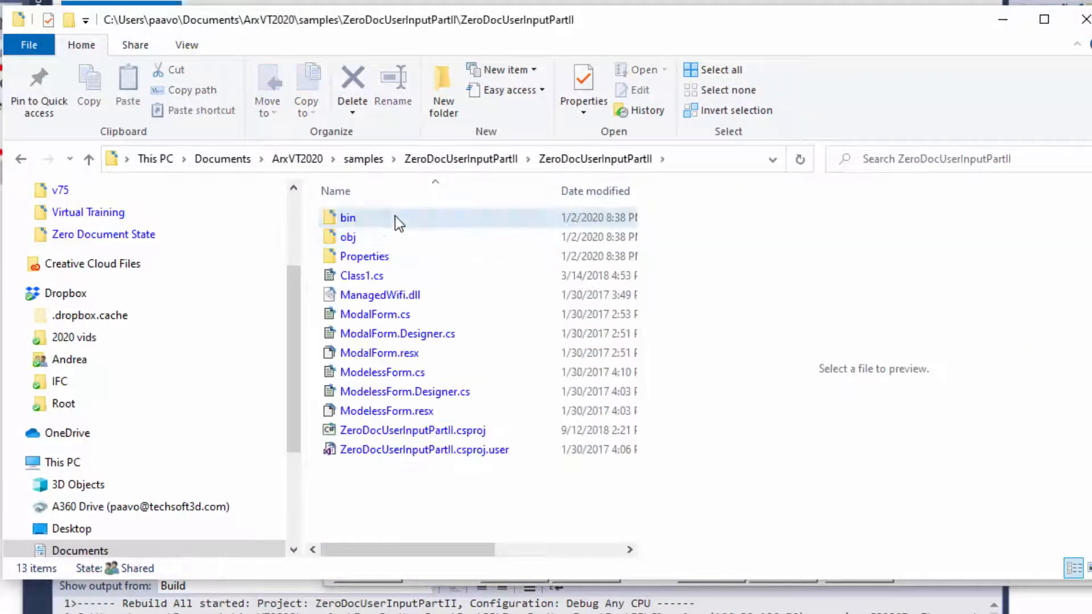
double_click(394, 217)
double_click(394, 217)
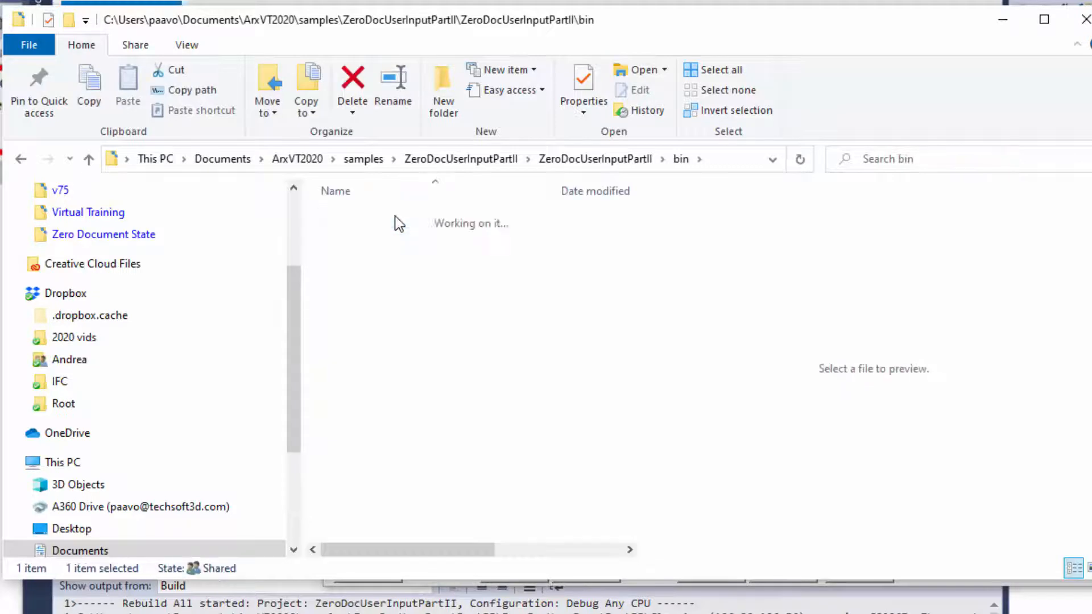
right_click(746, 163)
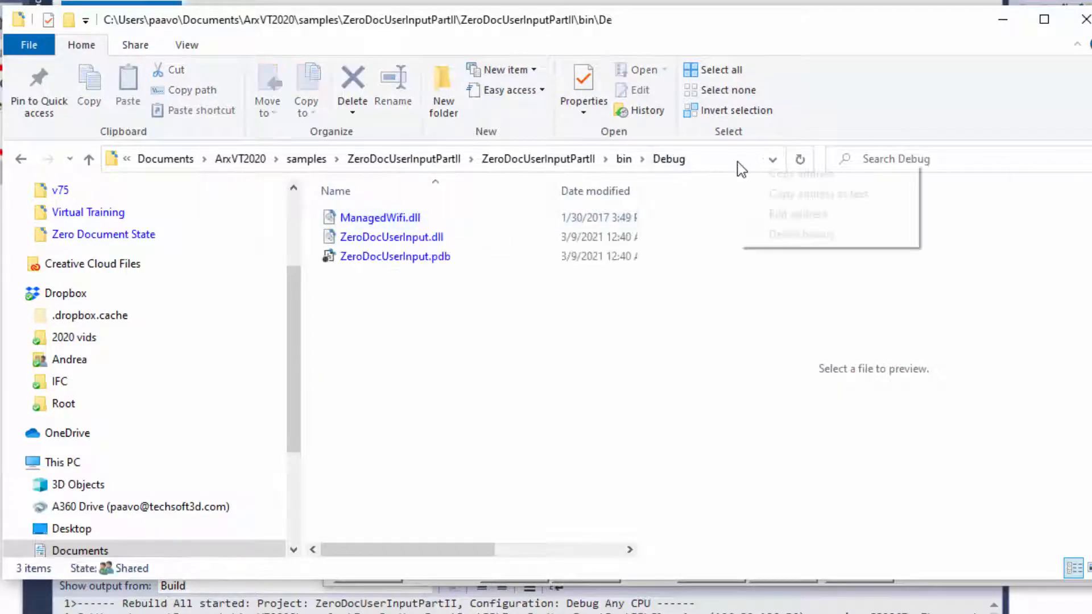
left_click(778, 194)
Switch to the AutoCAD OEM Make Wizard and set ZeroDocUserInput.dll's location to the copied ArxVT2020\samples\ZeroDocUserInputPartII\ZeroDocUserInputPartII\bin\Debug path.
key("alt+Tab")
key("alt+Tab")
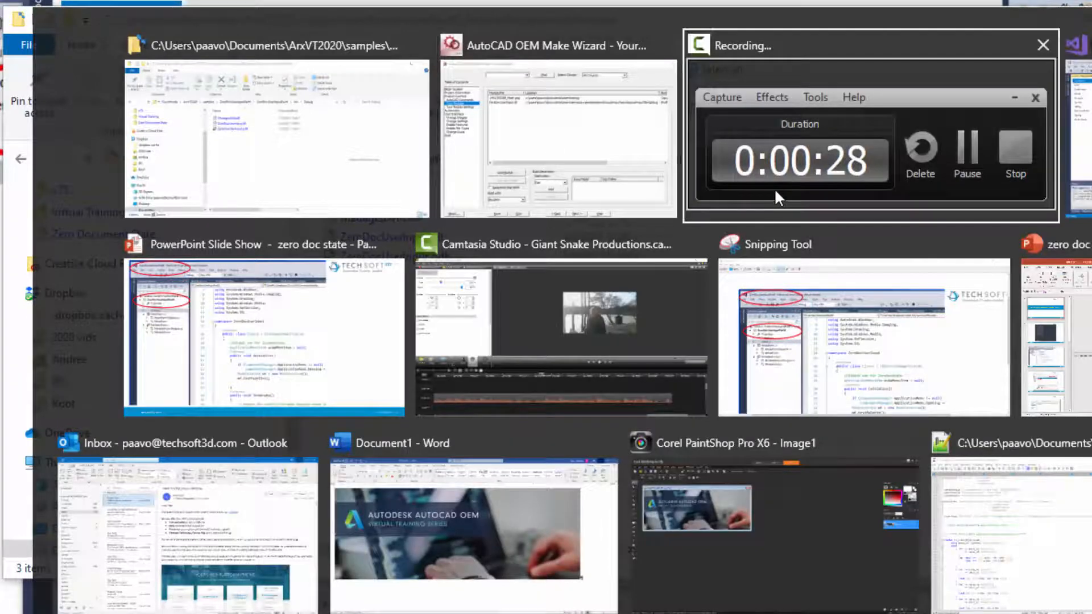
key("alt+Tab")
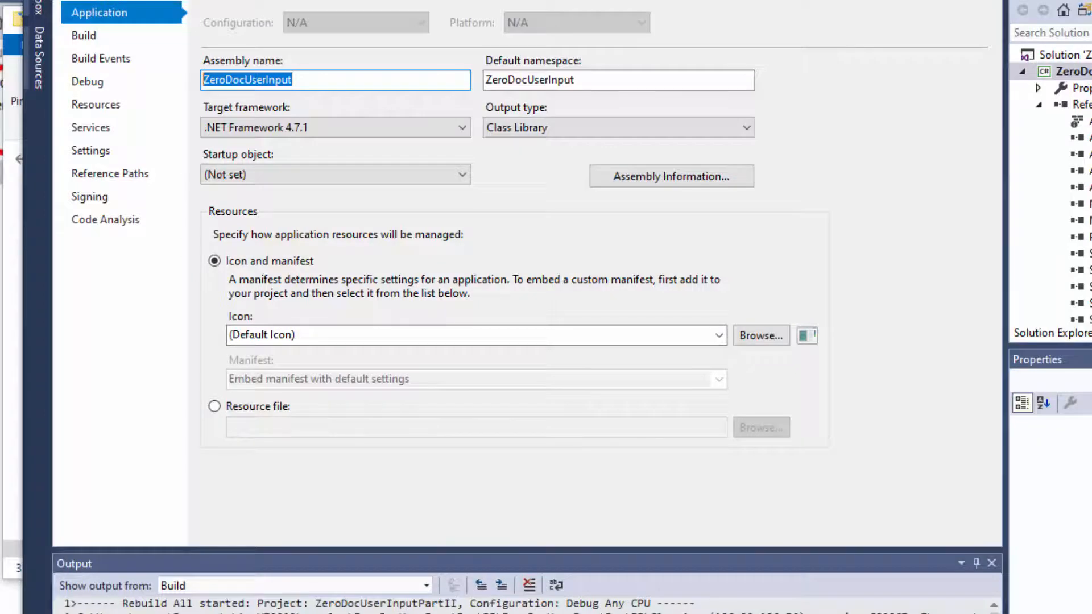
key("alt+Tab")
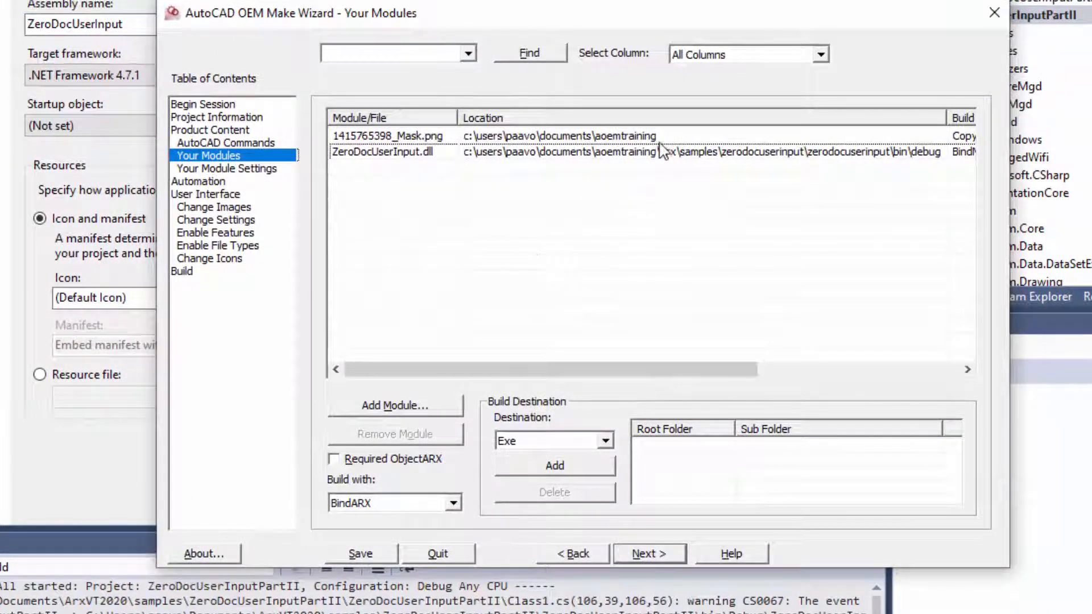
left_click(661, 153)
left_click(663, 153)
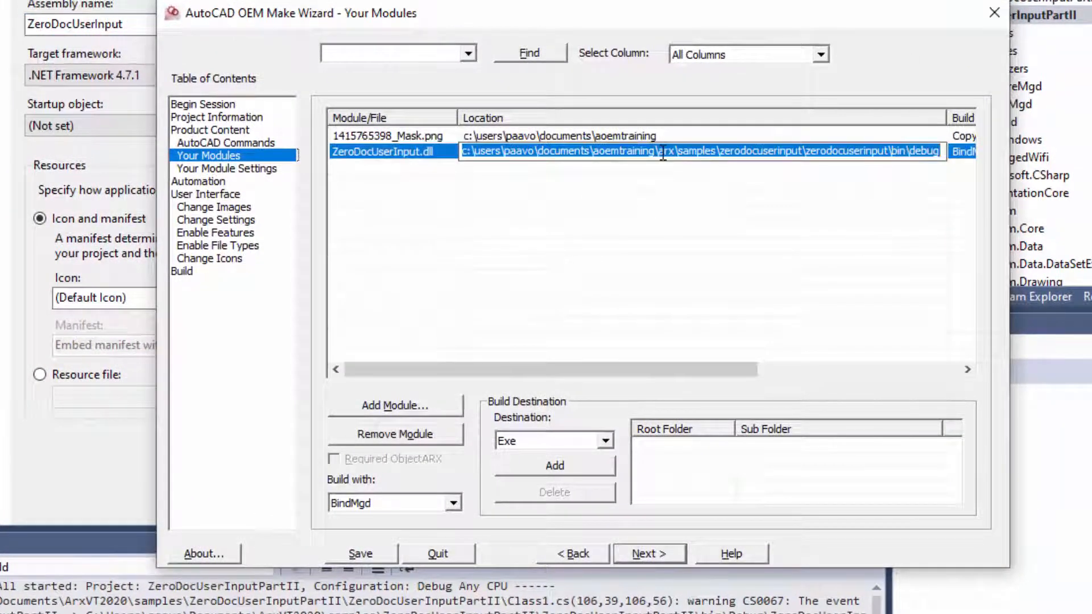
key("ctrl+v")
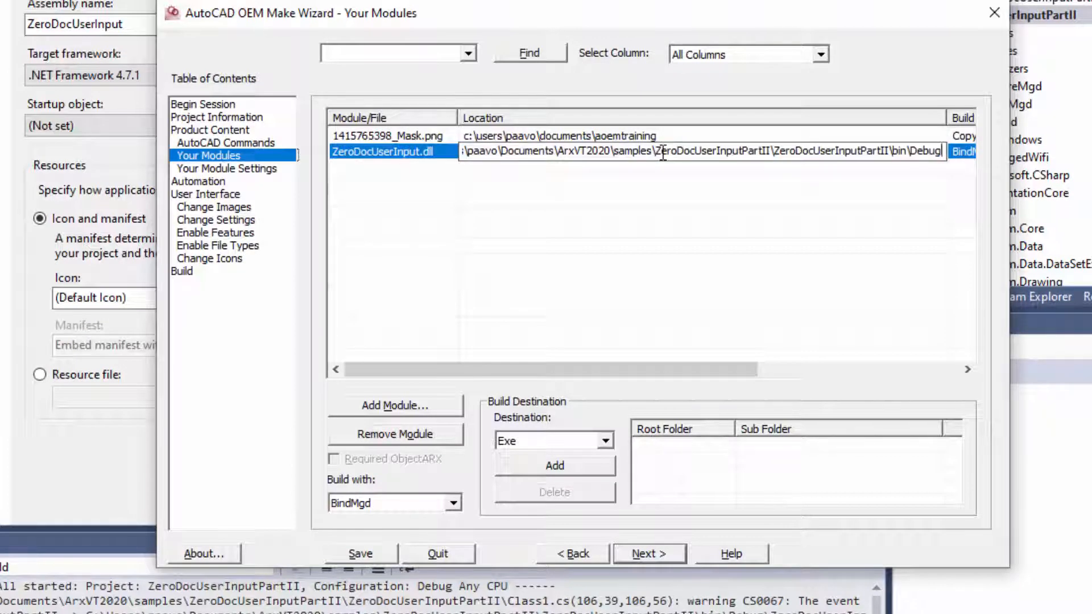
key("Return")
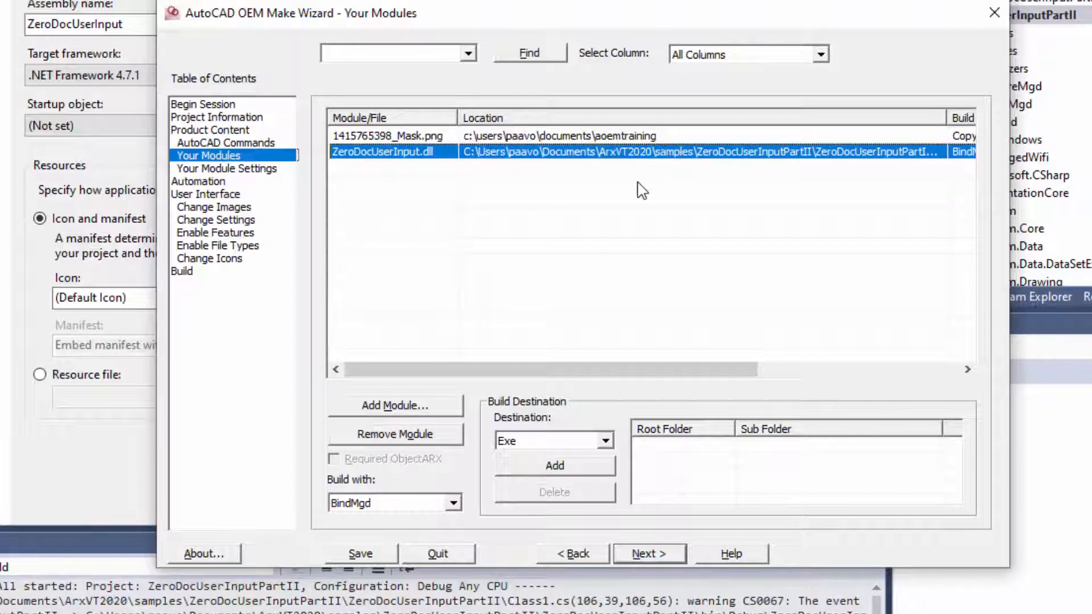
Add ManagedWifi.dll from the inner ZeroDocUserInputPartII project folder to Your Modules.
left_click(268, 170)
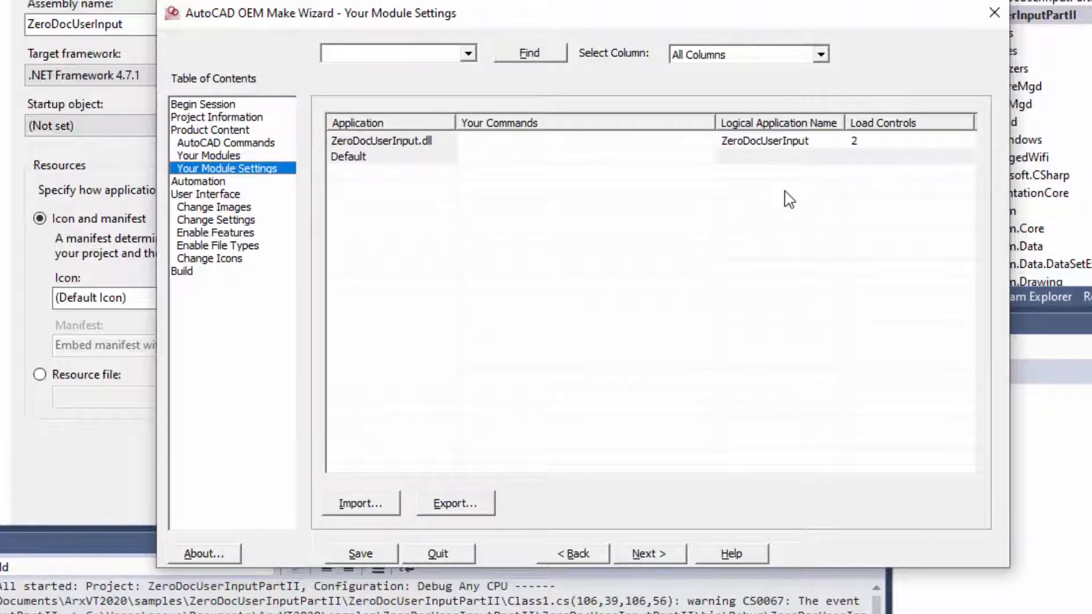
left_click(244, 154)
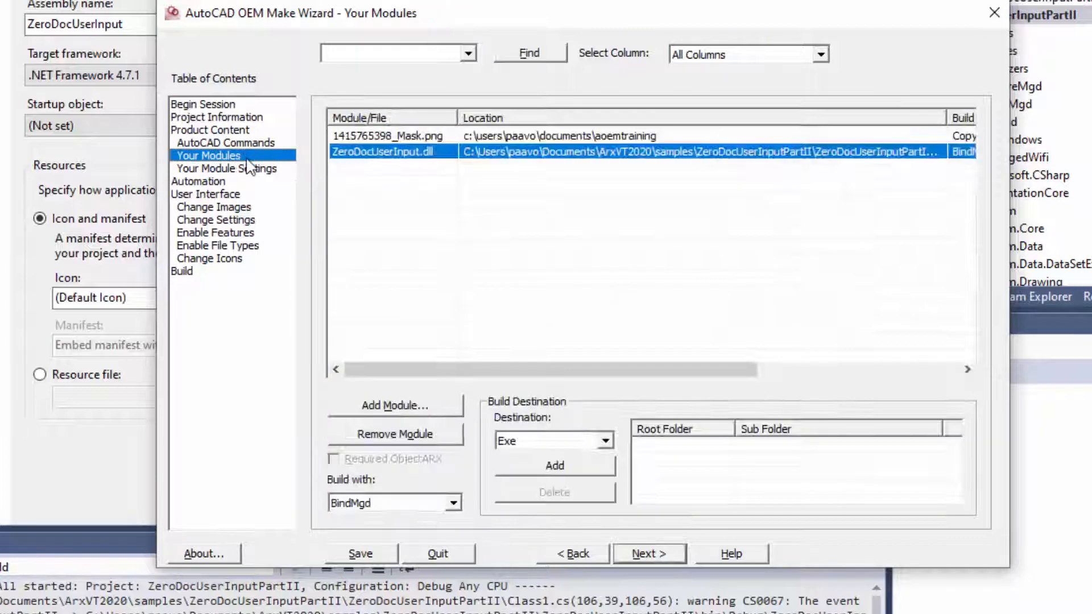
left_click(396, 406)
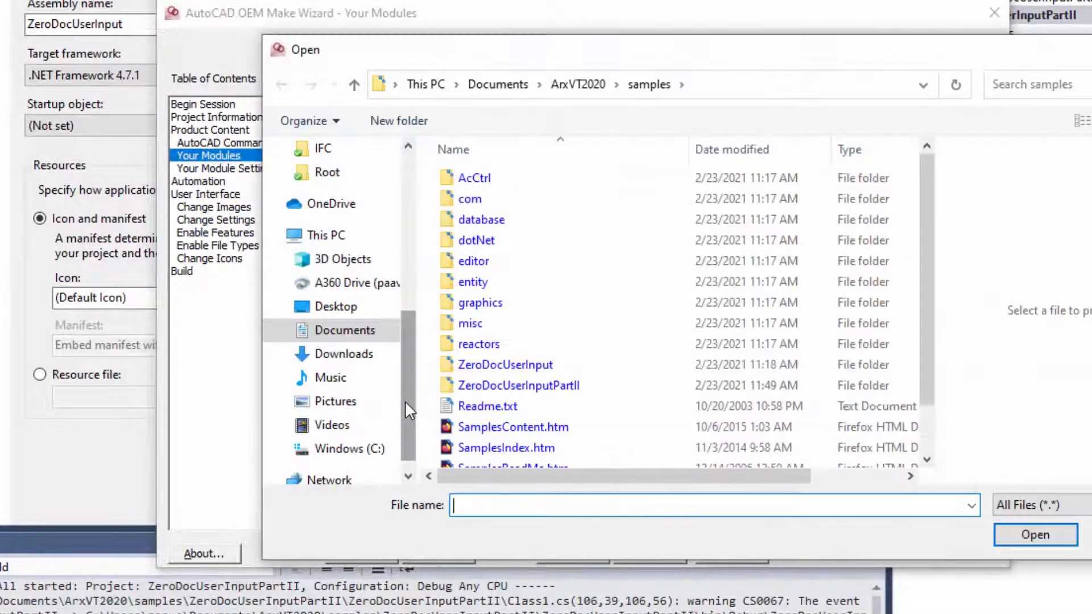
double_click(488, 385)
double_click(526, 199)
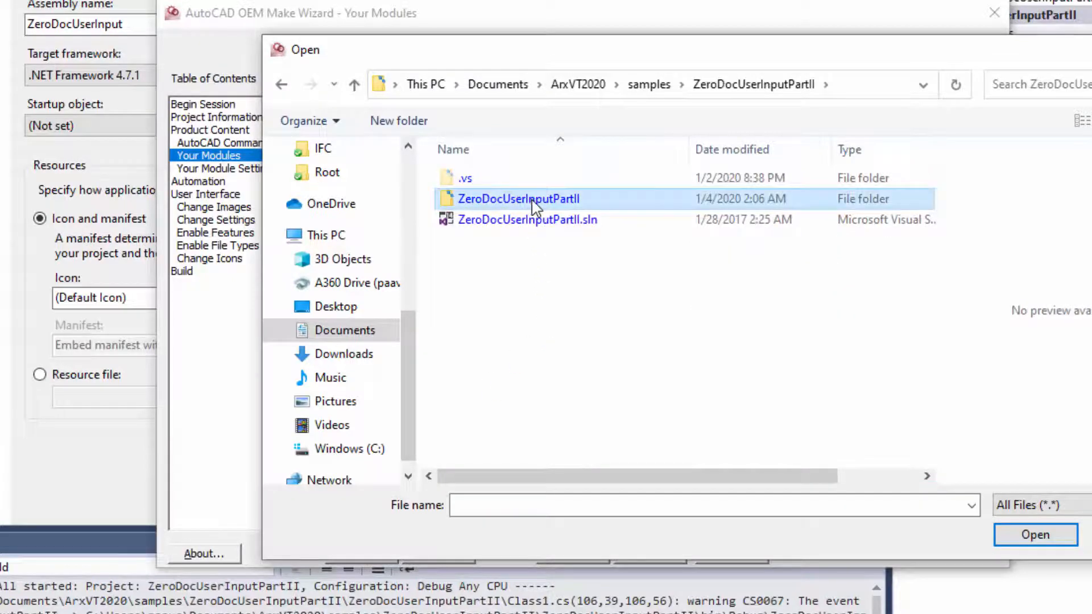
left_click(512, 261)
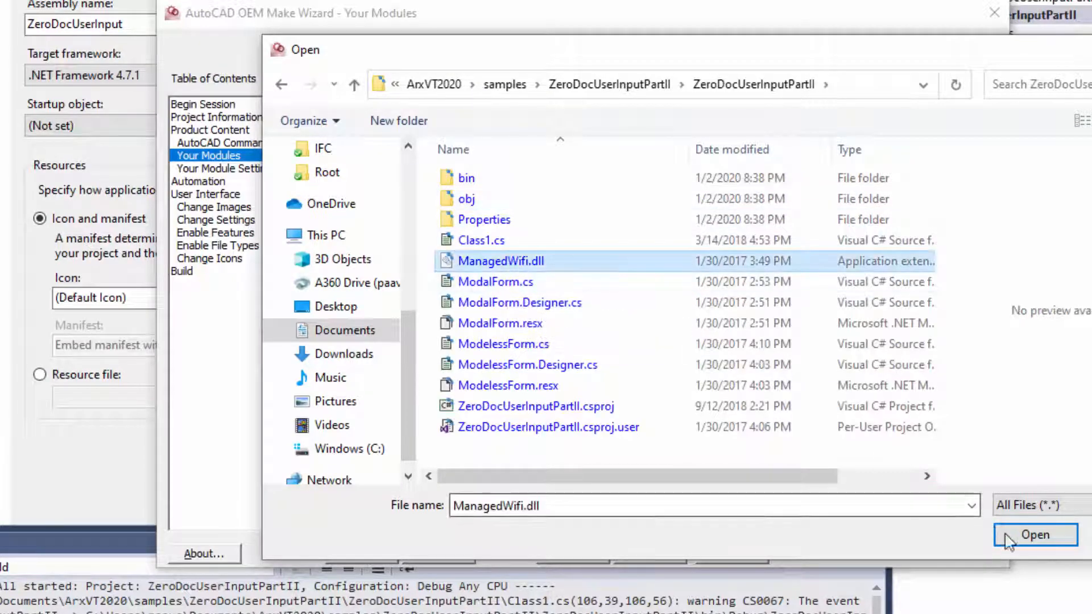
left_click(1035, 535)
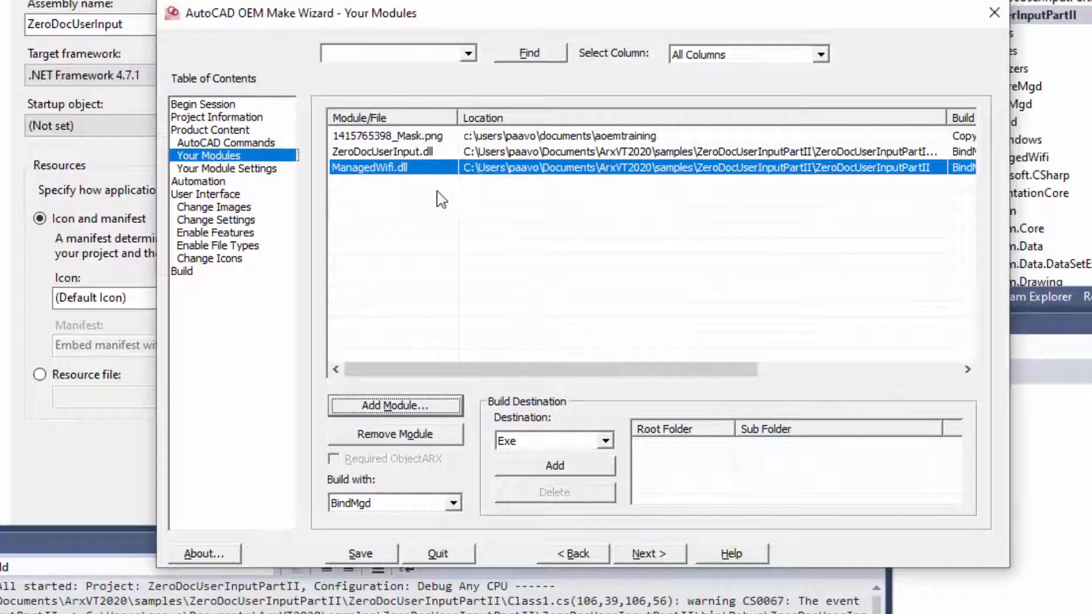
Set ManagedWifi.dll to build with CopyFile, save the wizard project and check the module's build columns.
left_click(455, 504)
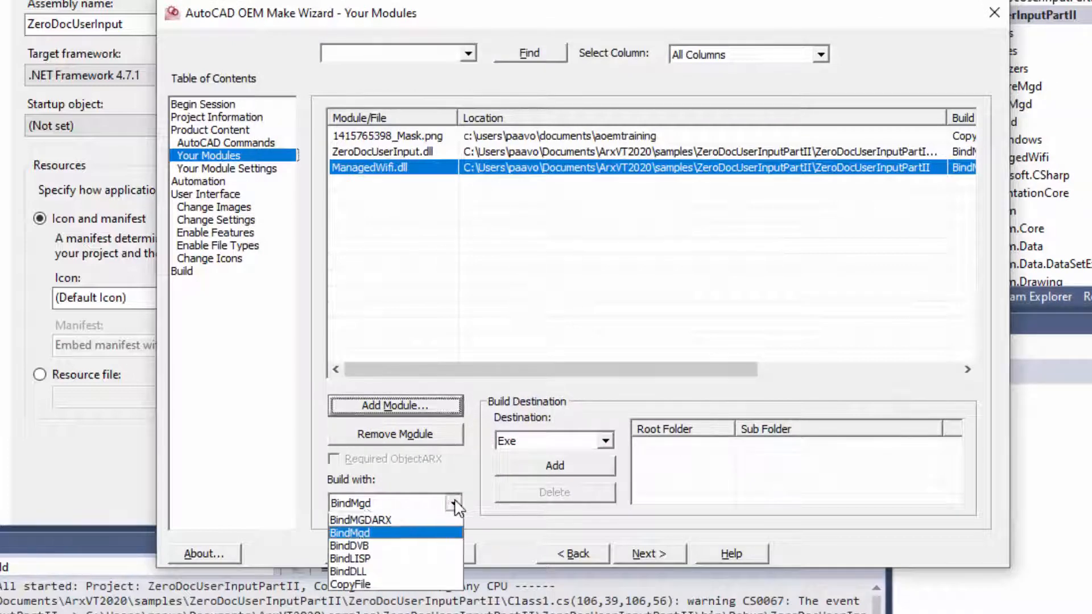
left_click(409, 593)
left_click(368, 553)
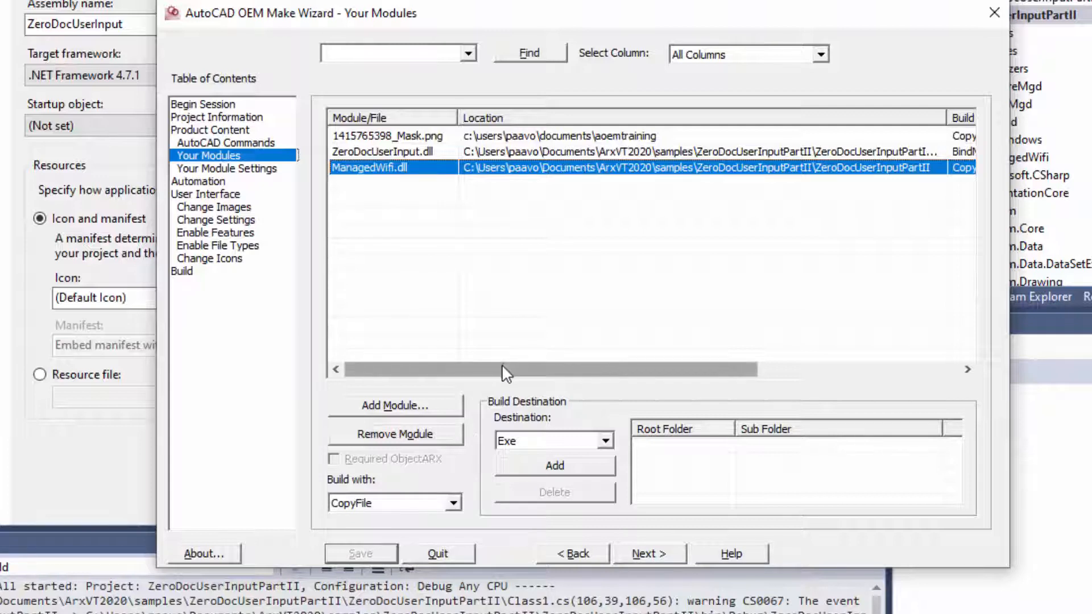
left_click_drag(502, 370, 654, 387)
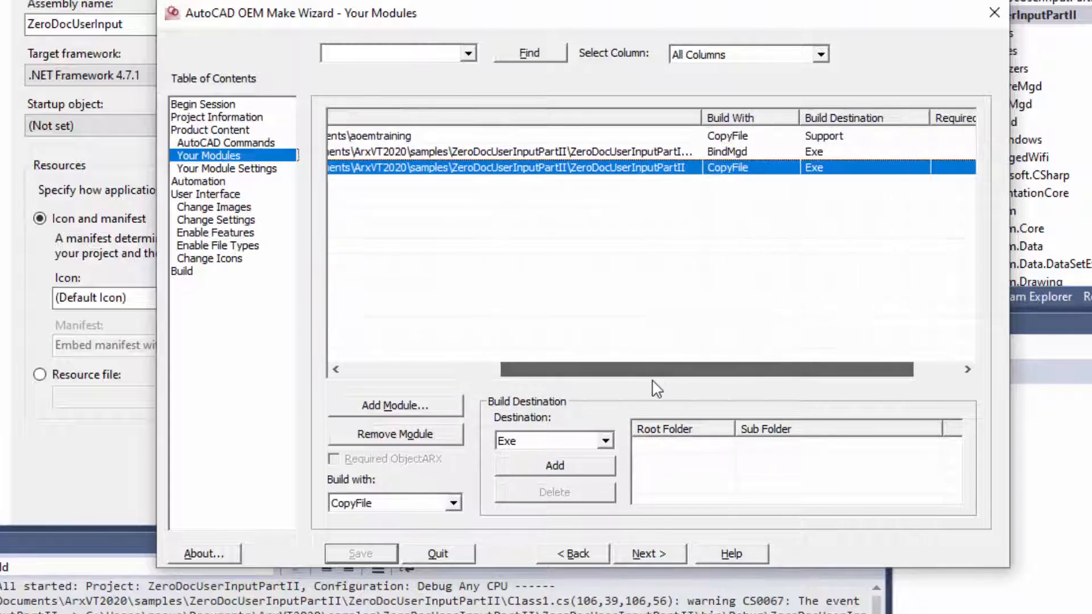
Check the module settings and build the ZeroCAD product with Build All.
left_click(242, 170)
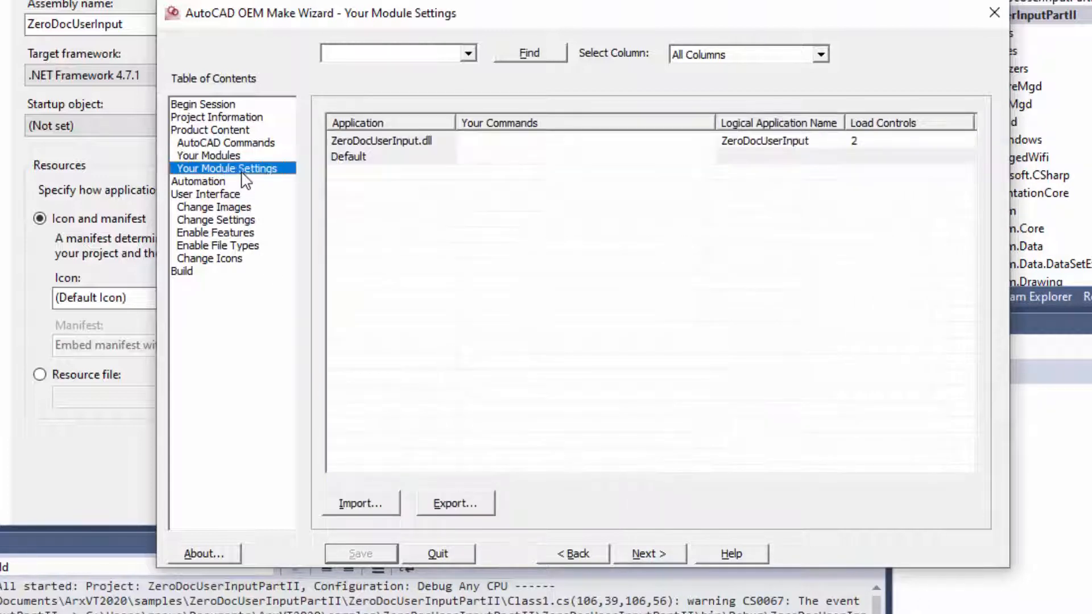
left_click(200, 273)
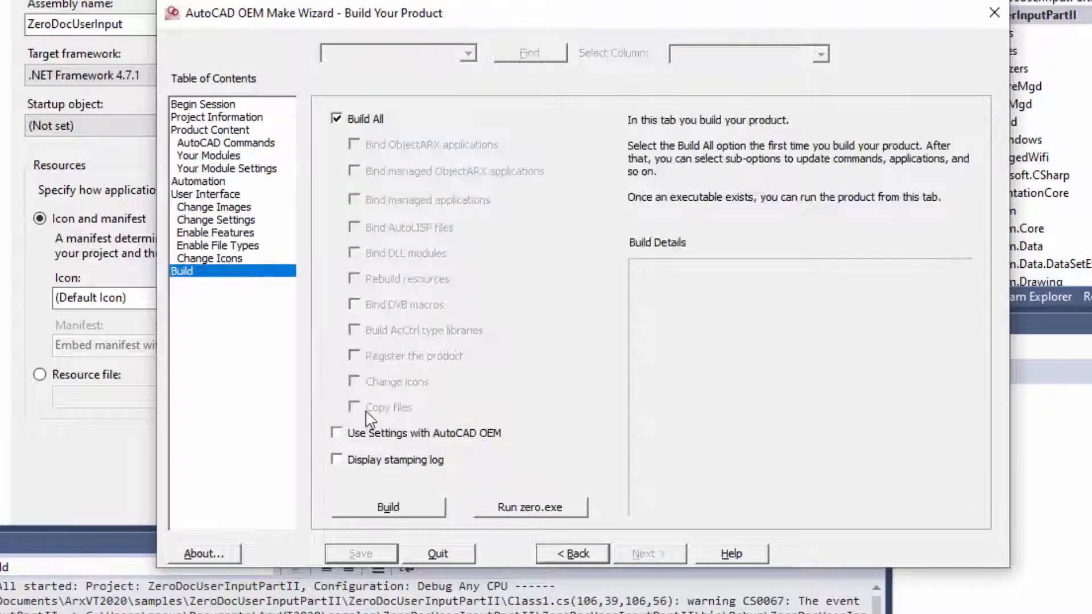
left_click(414, 506)
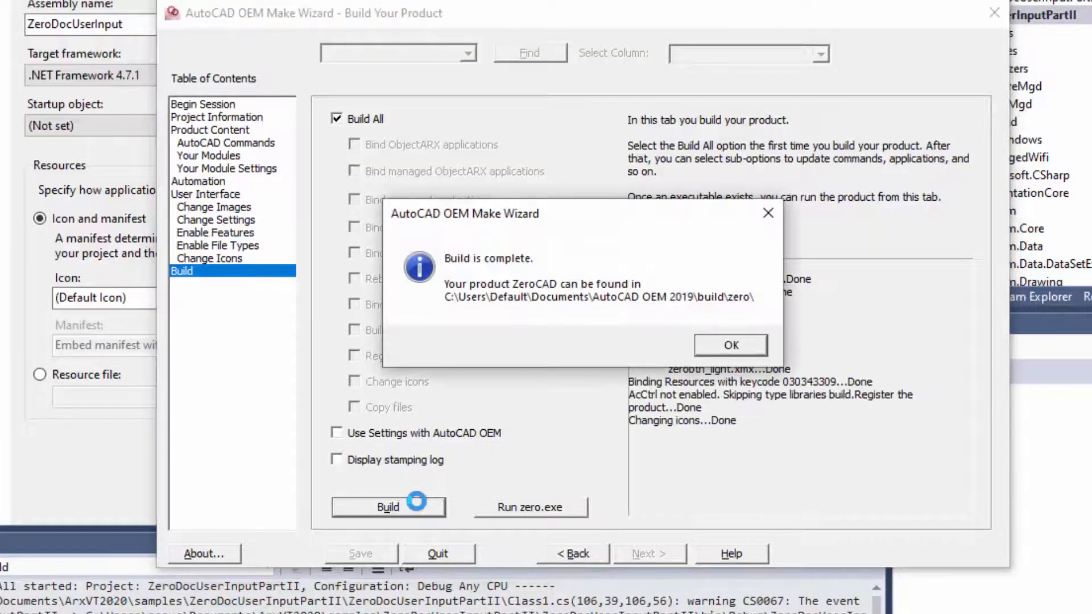
left_click(735, 347)
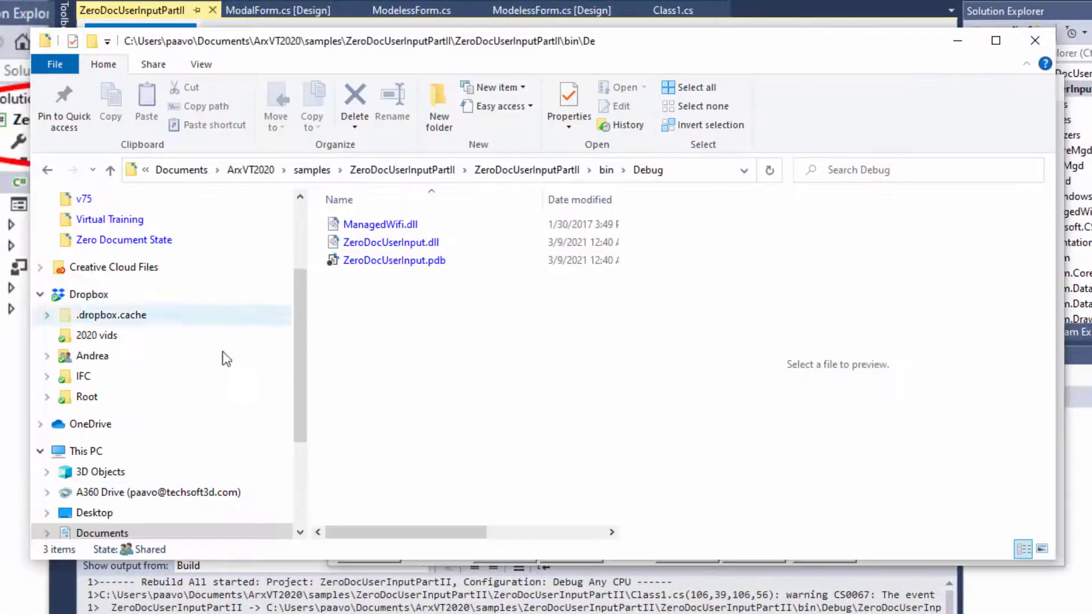
Switch to File Explorer and merge startMode.reg from the Zero Document State folder into the Windows registry.
scroll(176, 299, "up", 2)
left_click(176, 299)
left_click(437, 296)
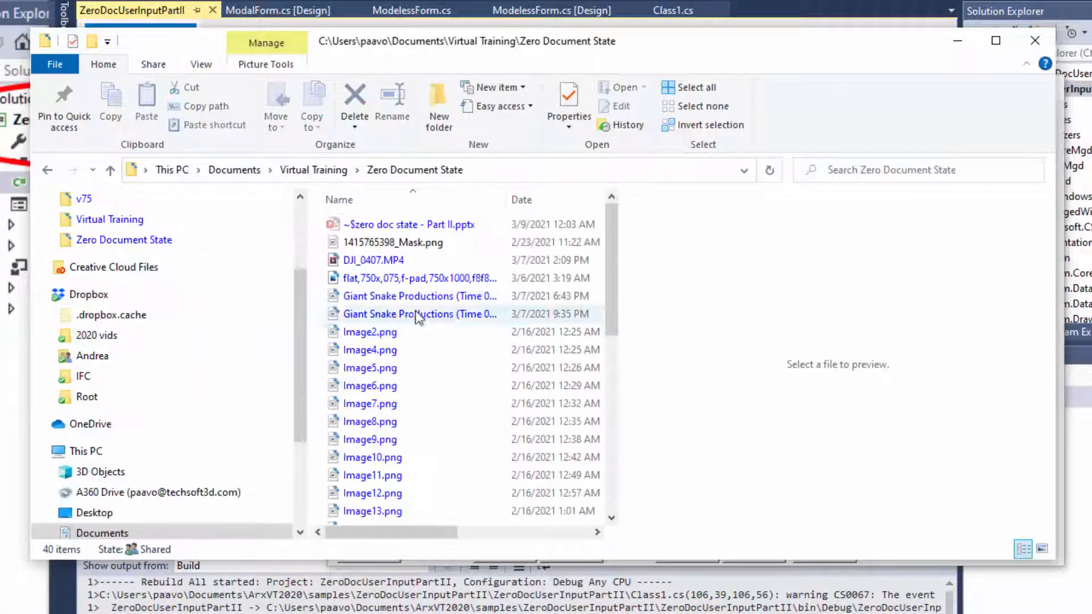
scroll(418, 363, "down", 7)
double_click(414, 460)
left_click(824, 356)
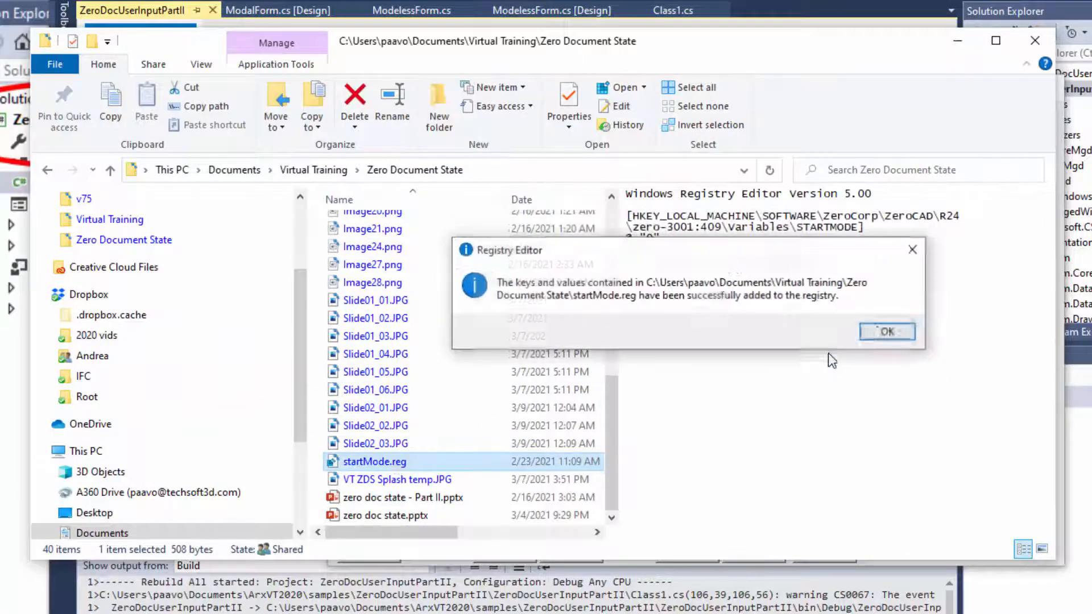
left_click(881, 329)
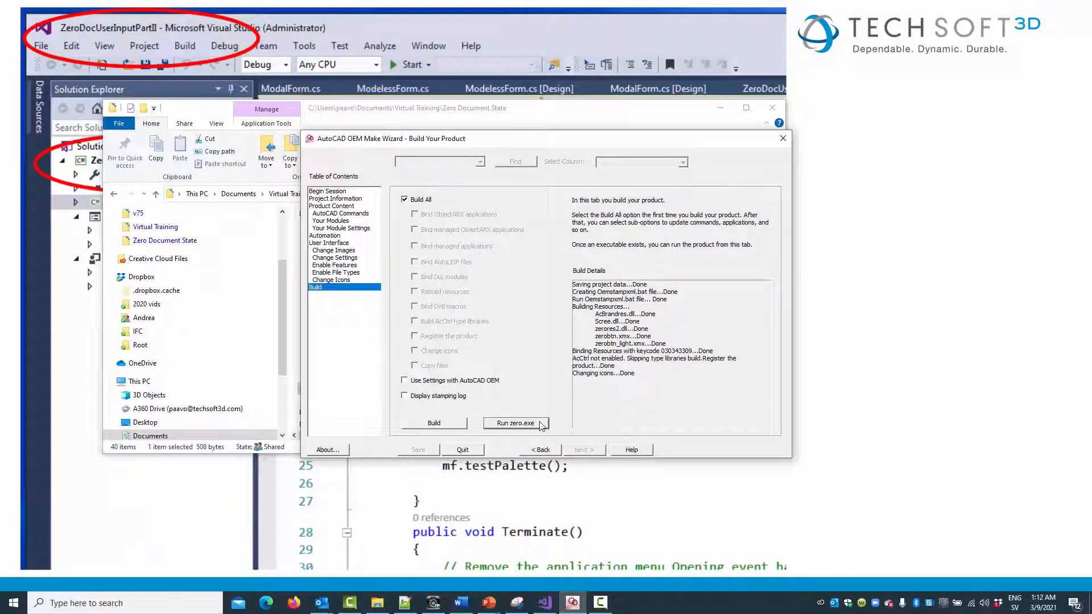
Run zero.exe from the Make Wizard, reposition the Test Palette Set and scan for Wi-Fi networks with it.
left_click(539, 423)
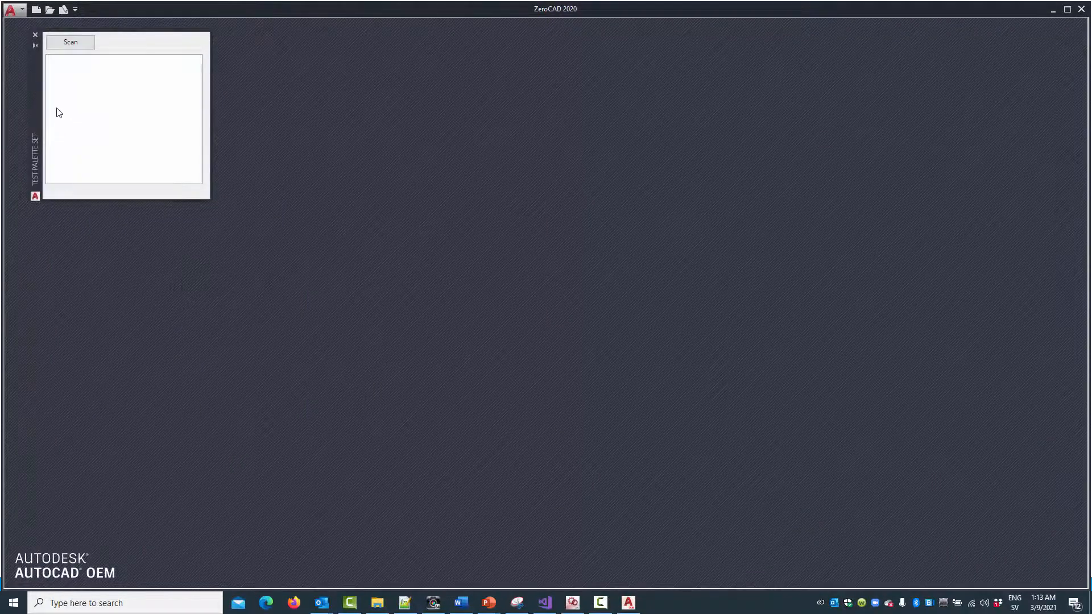
left_click_drag(39, 107, 87, 218)
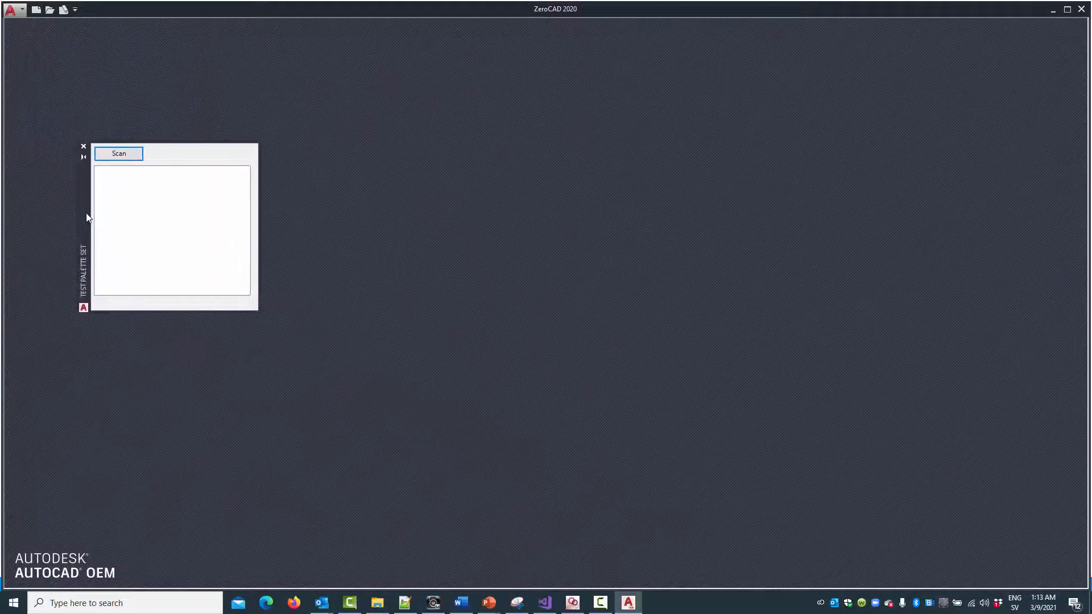
left_click(118, 154)
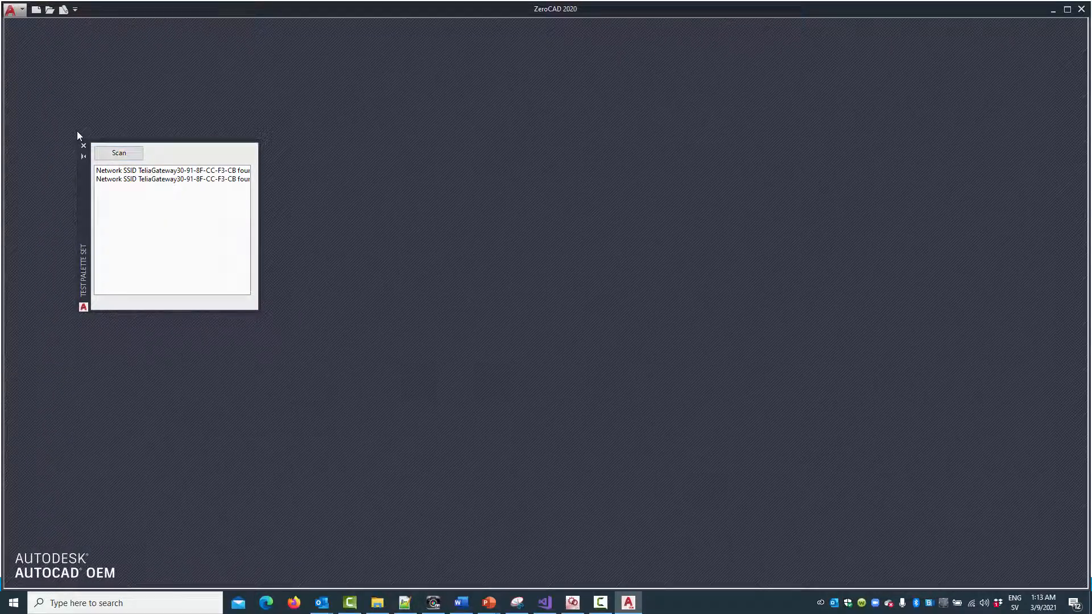
Open the ModalForm window in ZeroCAD and move it clear of the Test Palette Set.
left_click(23, 11)
left_click(51, 181)
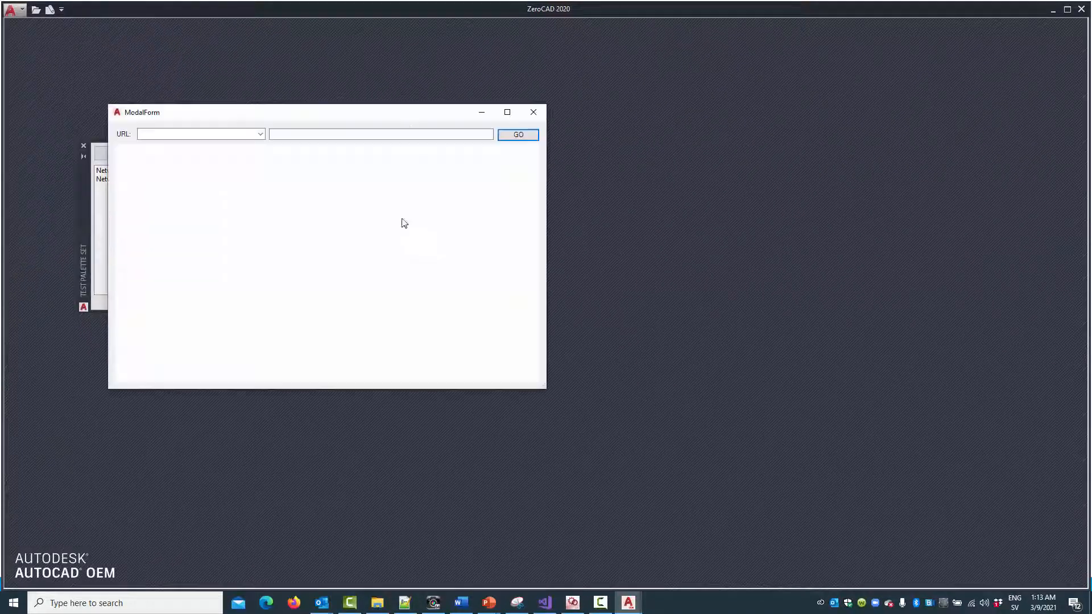
left_click_drag(407, 112, 648, 178)
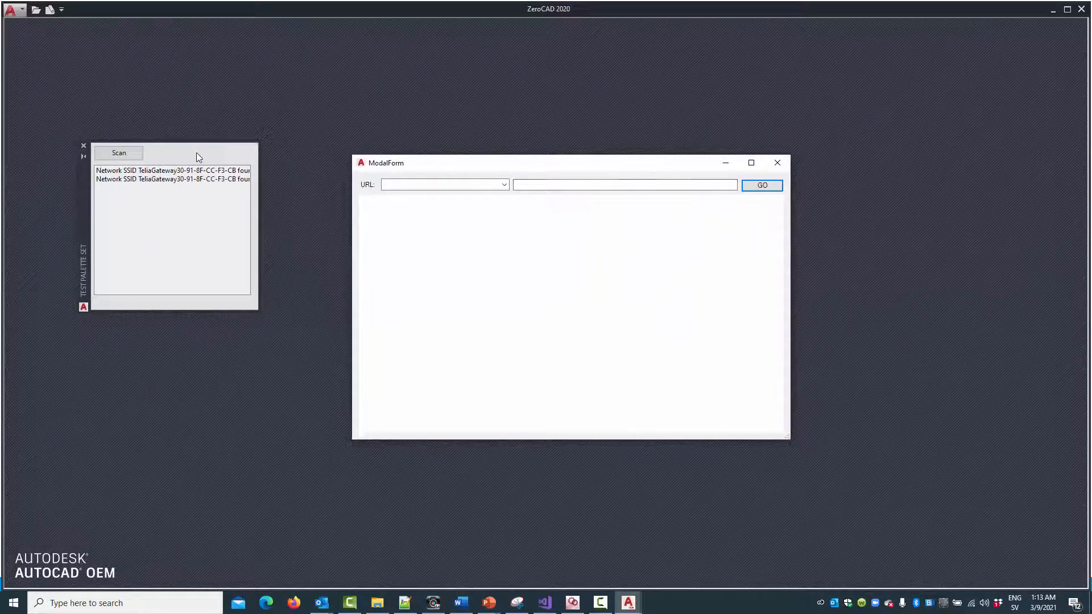
left_click(504, 185)
left_click(489, 206)
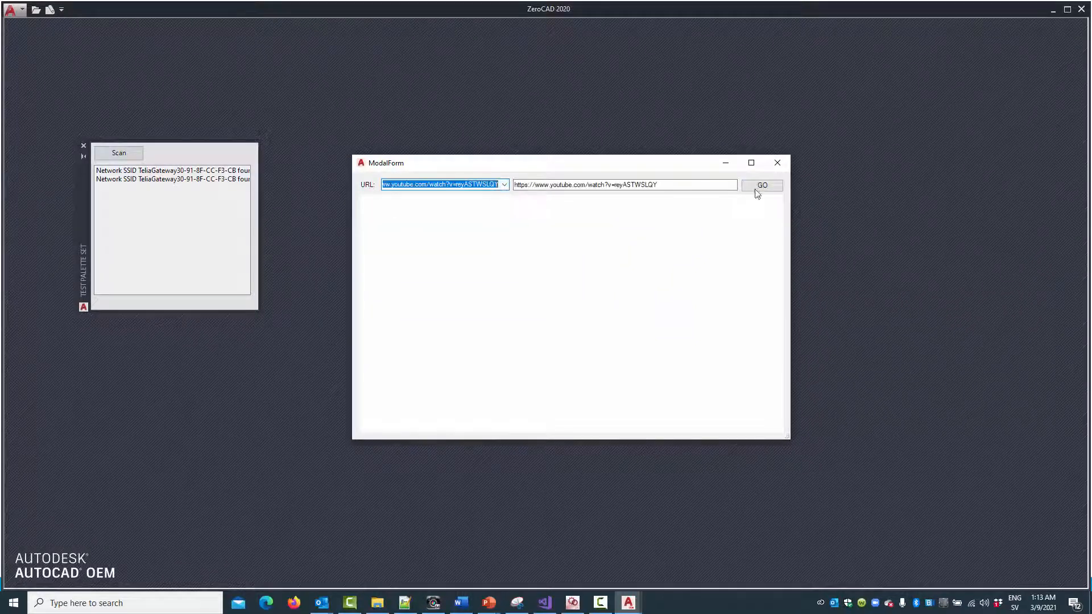
left_click(762, 185)
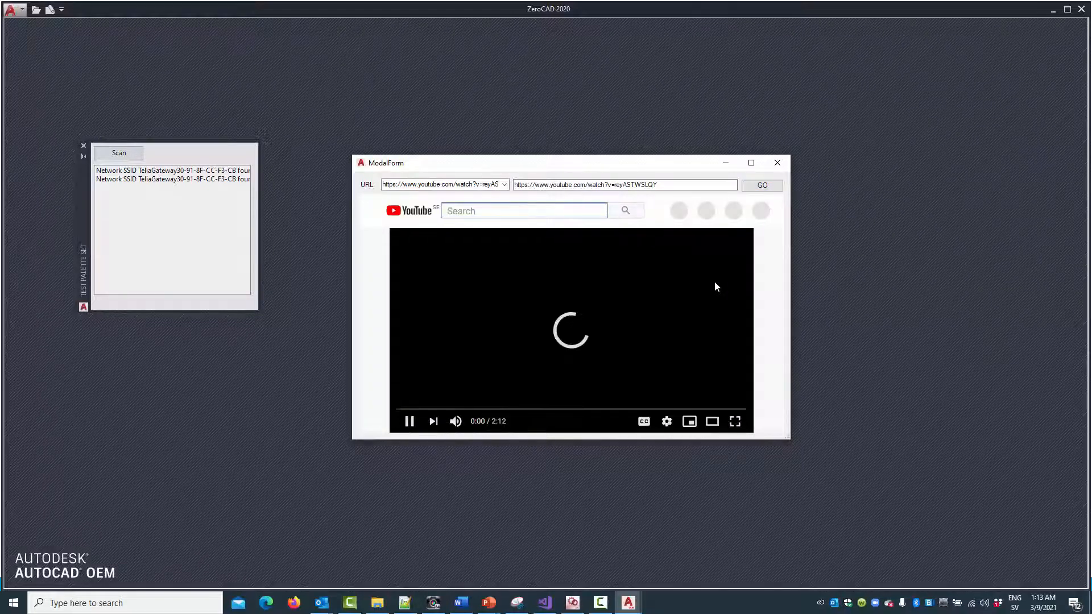
left_click(456, 423)
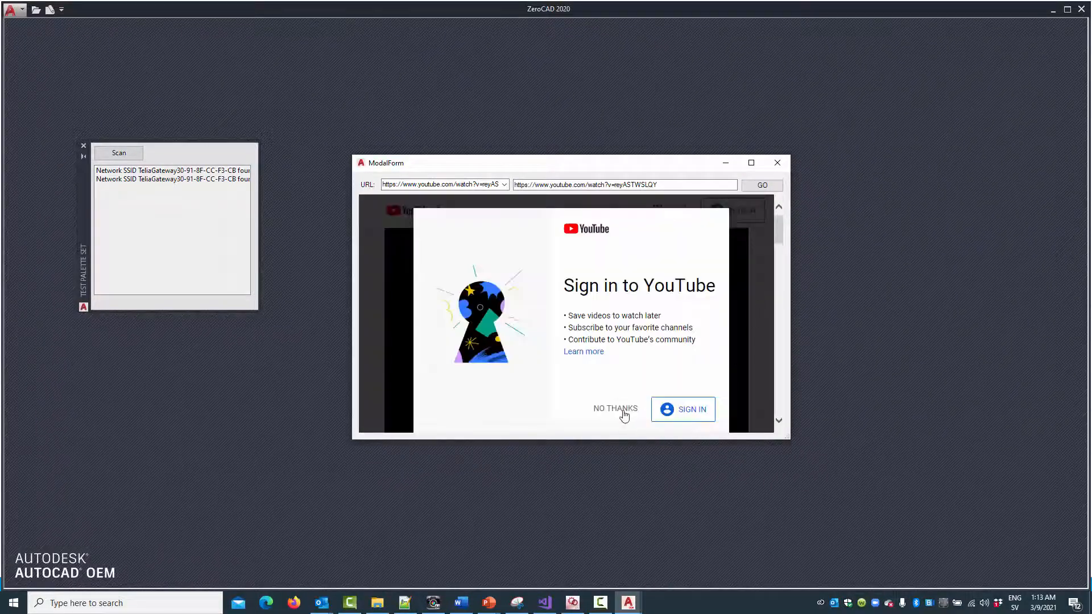
Decline the YouTube sign-in prompt in ModalForm and play the video.
left_click(624, 412)
left_click(565, 330)
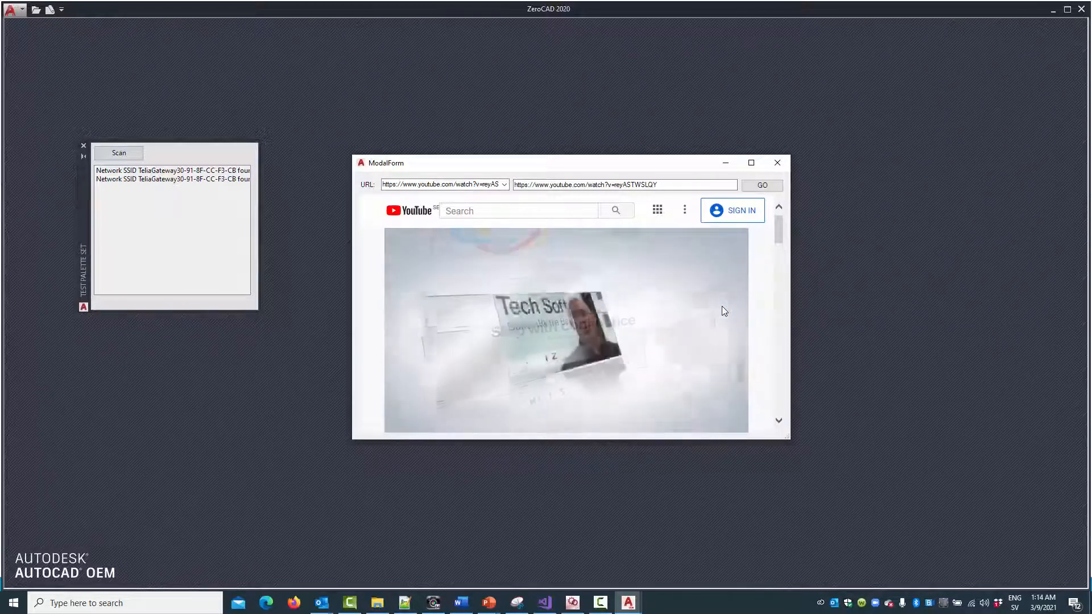
left_click(721, 306)
Close the ModalForm window and exit ZeroCAD.
left_click(782, 161)
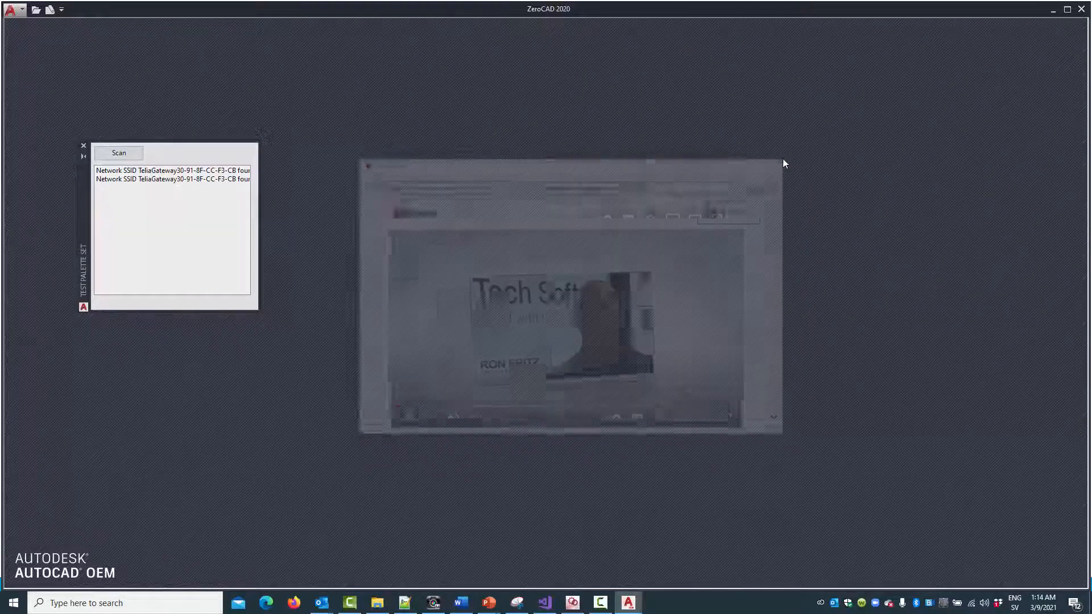
left_click(1083, 8)
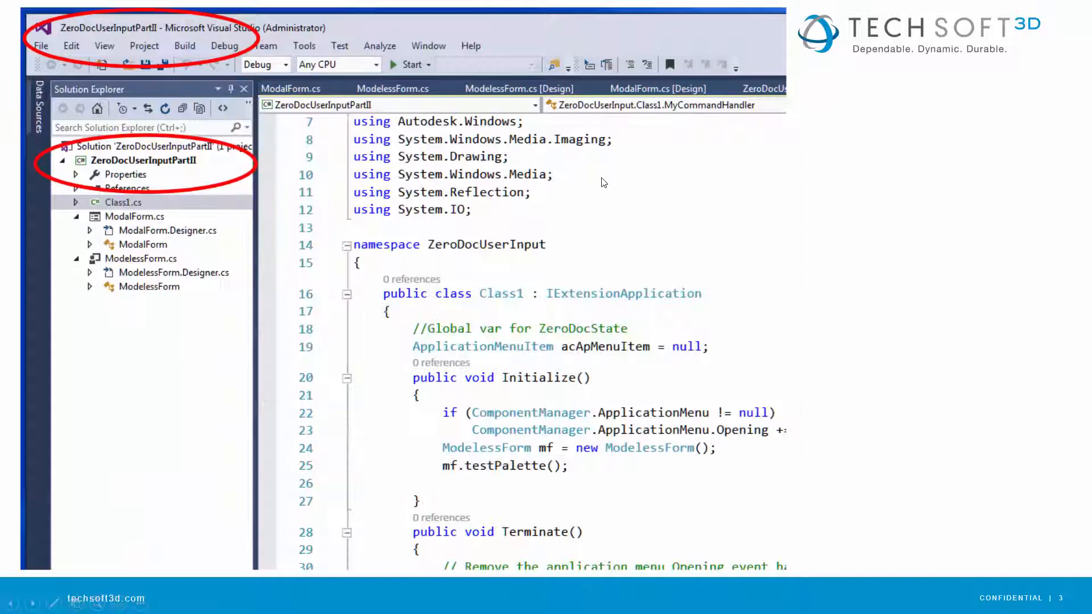
left_click(602, 183)
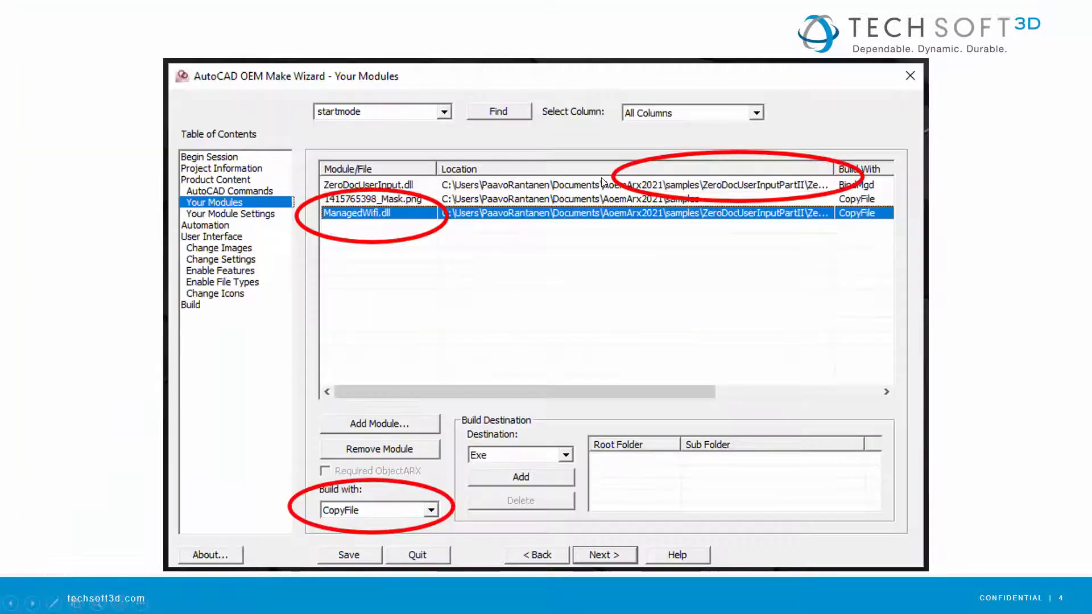
left_click(572, 199)
left_click(572, 199)
left_click(571, 198)
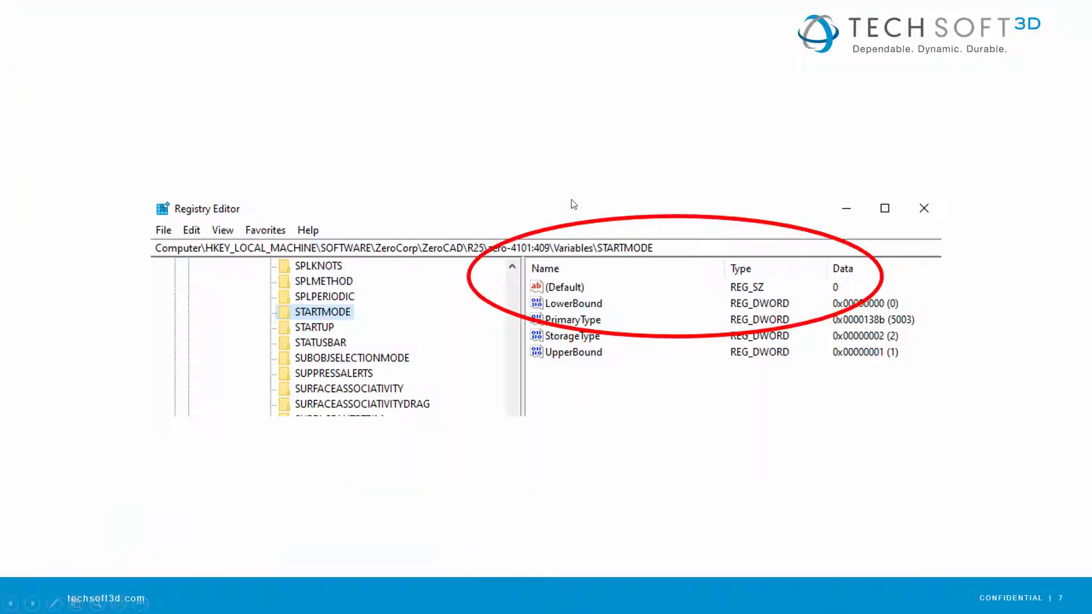
left_click(571, 199)
left_click(571, 199)
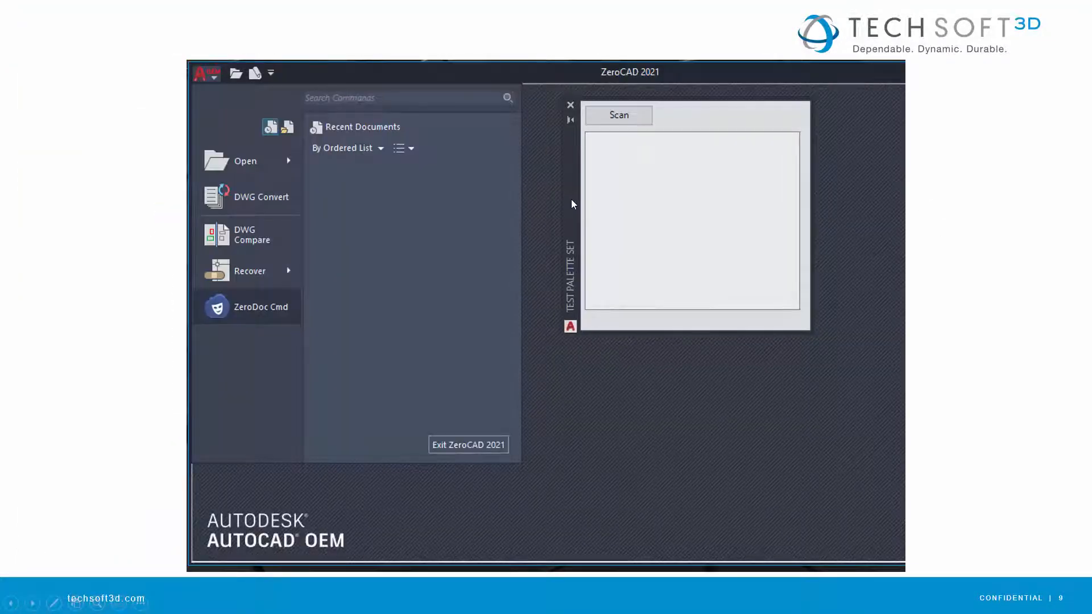
left_click(572, 200)
left_click(571, 201)
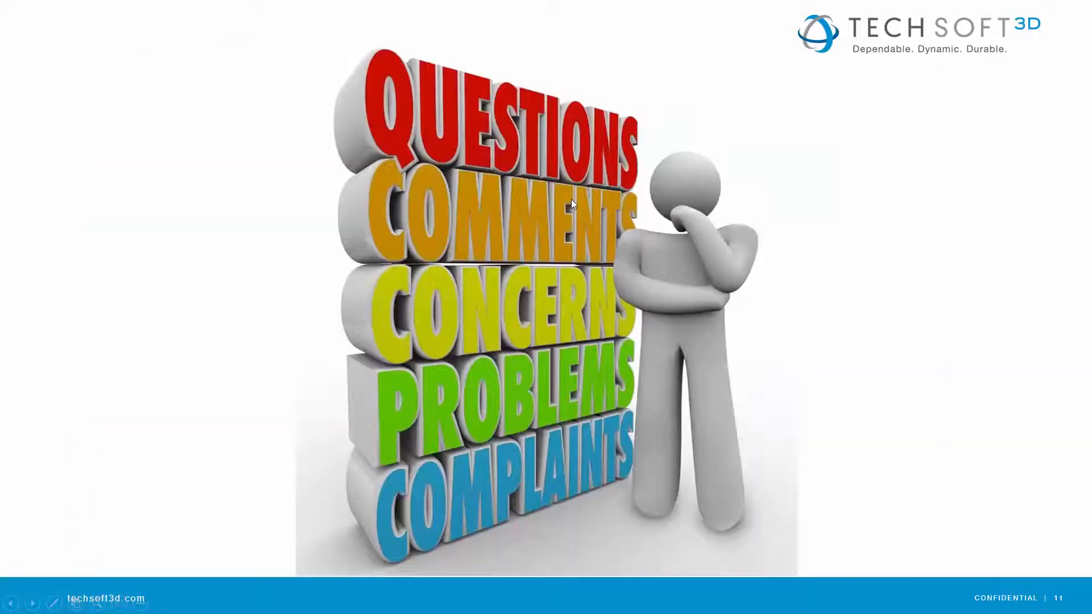
left_click(572, 203)
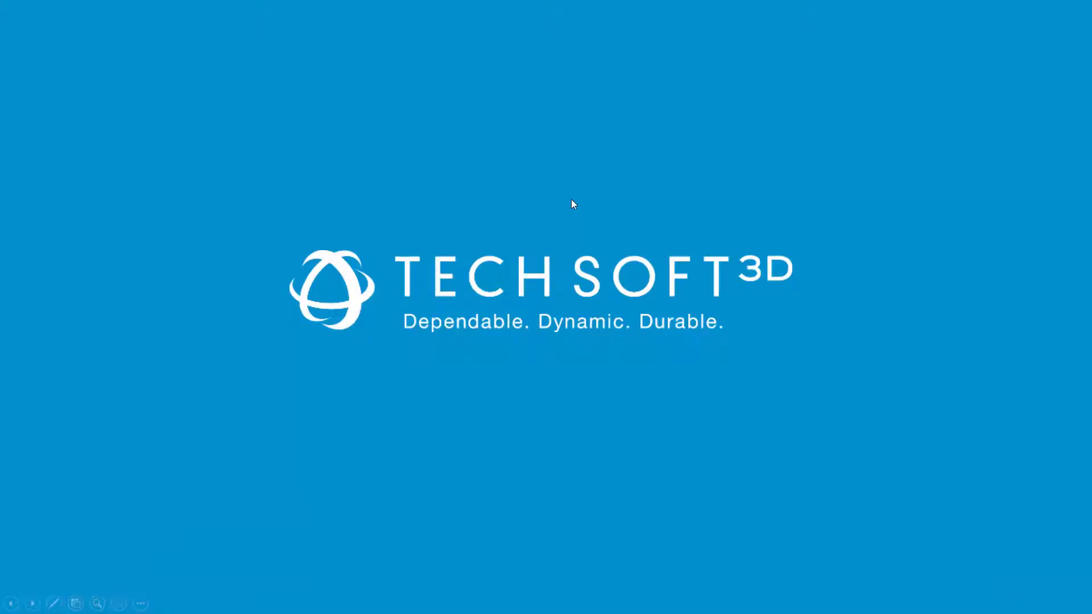